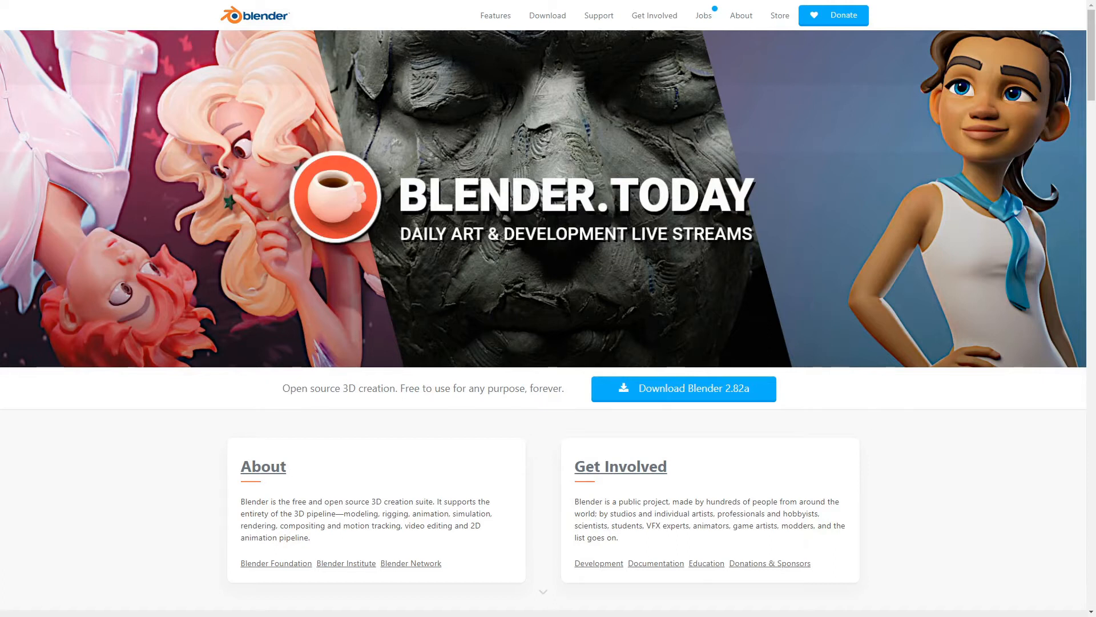
# Step: Download the Blender 2.82a Windows installer from the Blender website and dismiss the download bar
pyautogui.click(653, 396)
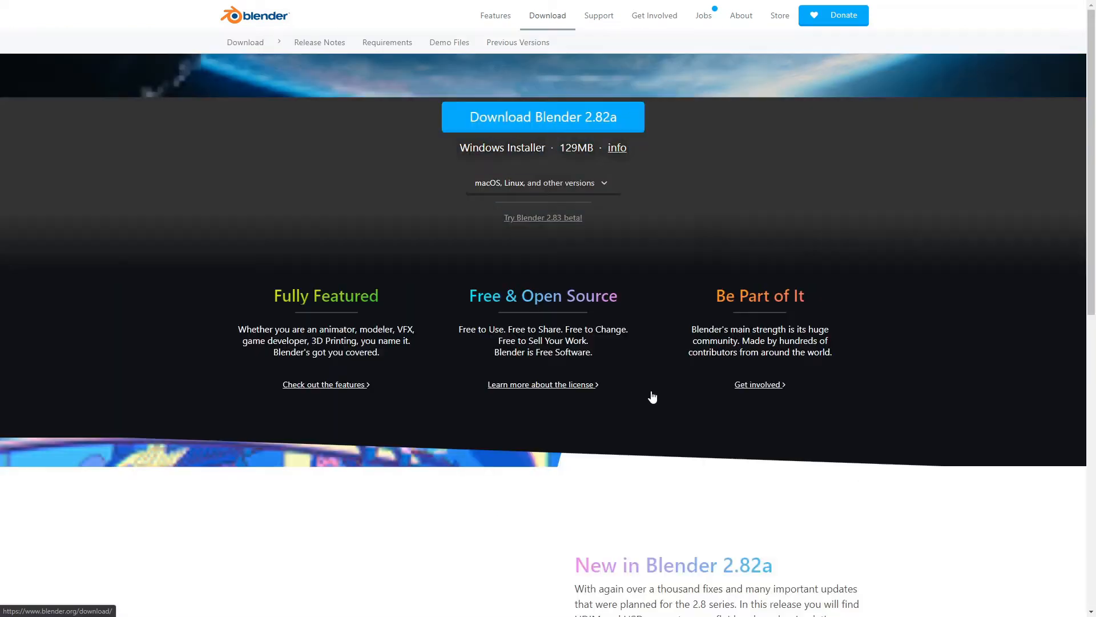
pyautogui.click(562, 117)
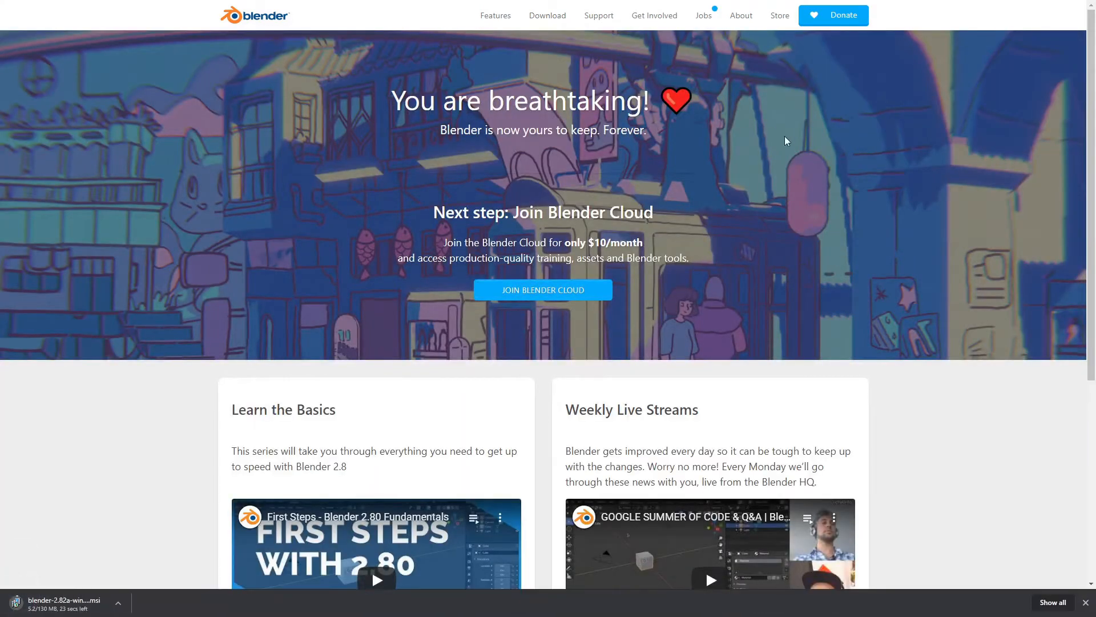
pyautogui.click(1085, 602)
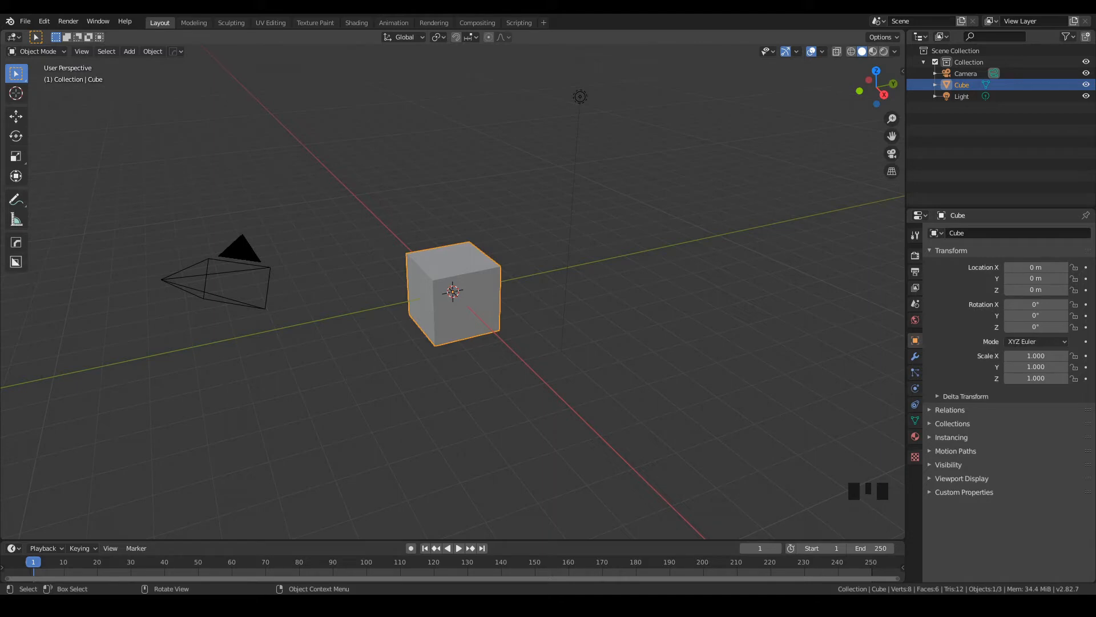
# Step: Cycle the selection tool to Select Circle and switch it back to Select Box
pyautogui.press('w')
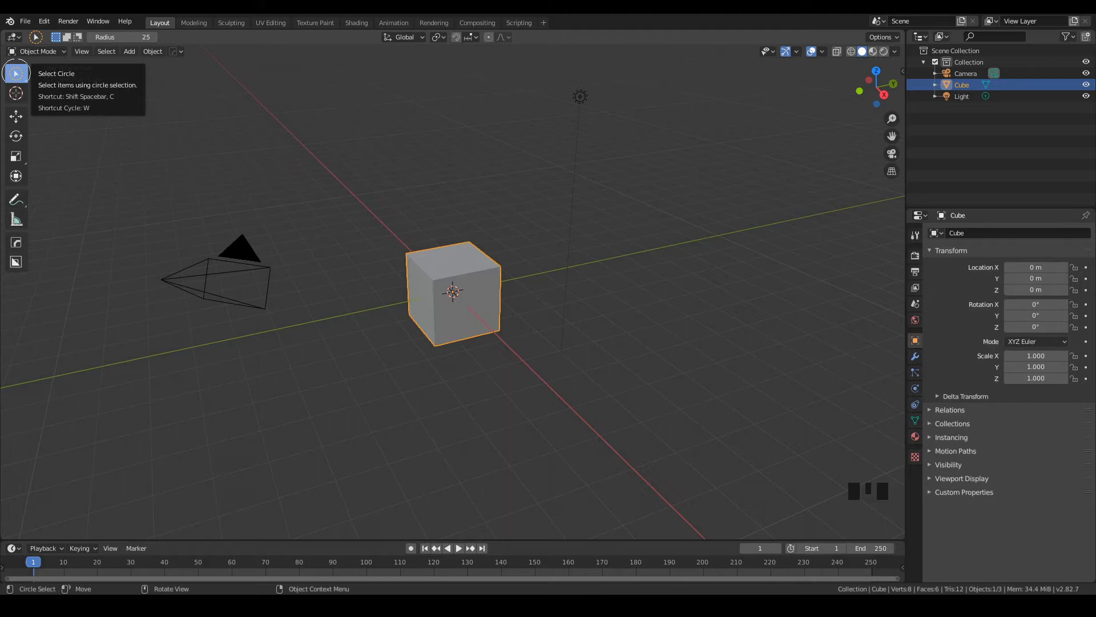
pyautogui.moveTo(16, 73); pyautogui.dragTo(57, 97)
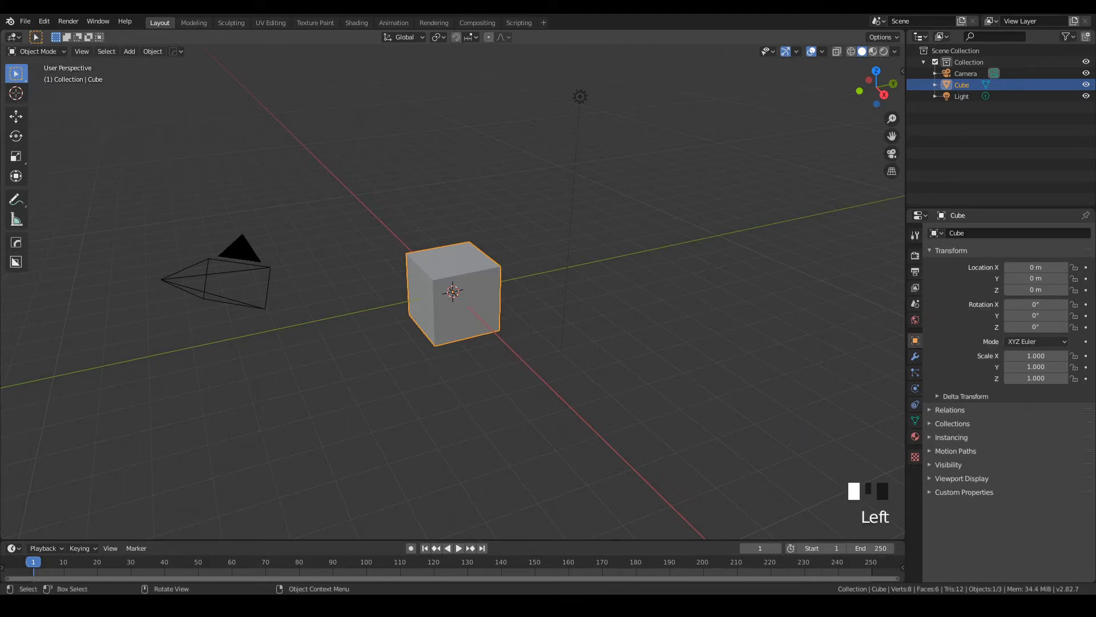
pyautogui.scroll(10, 452, 291)
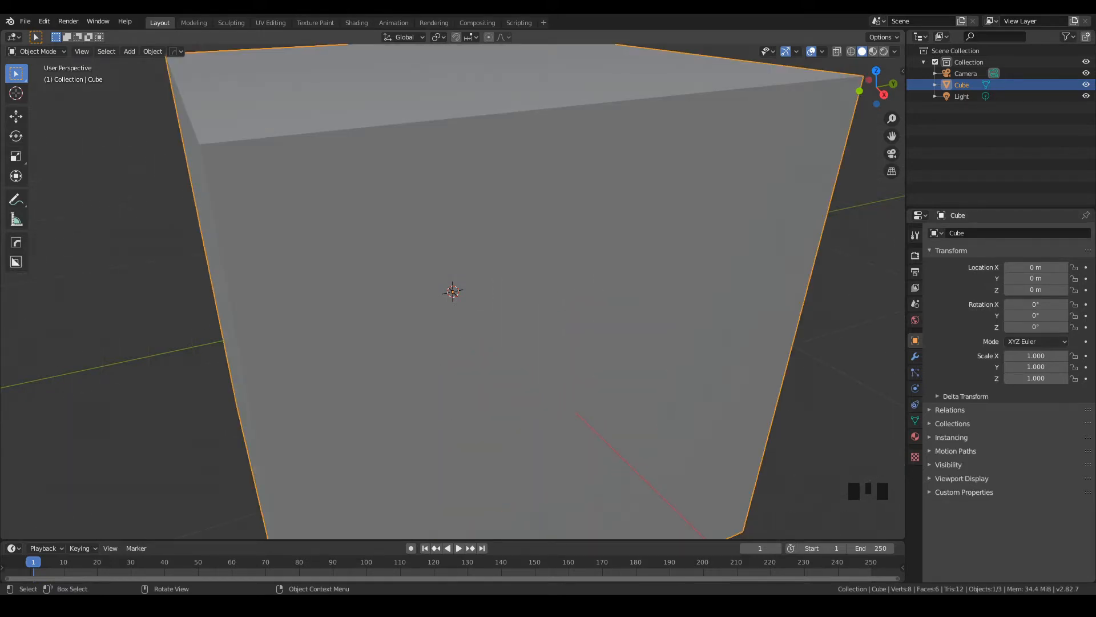
pyautogui.scroll(-11, 453, 291)
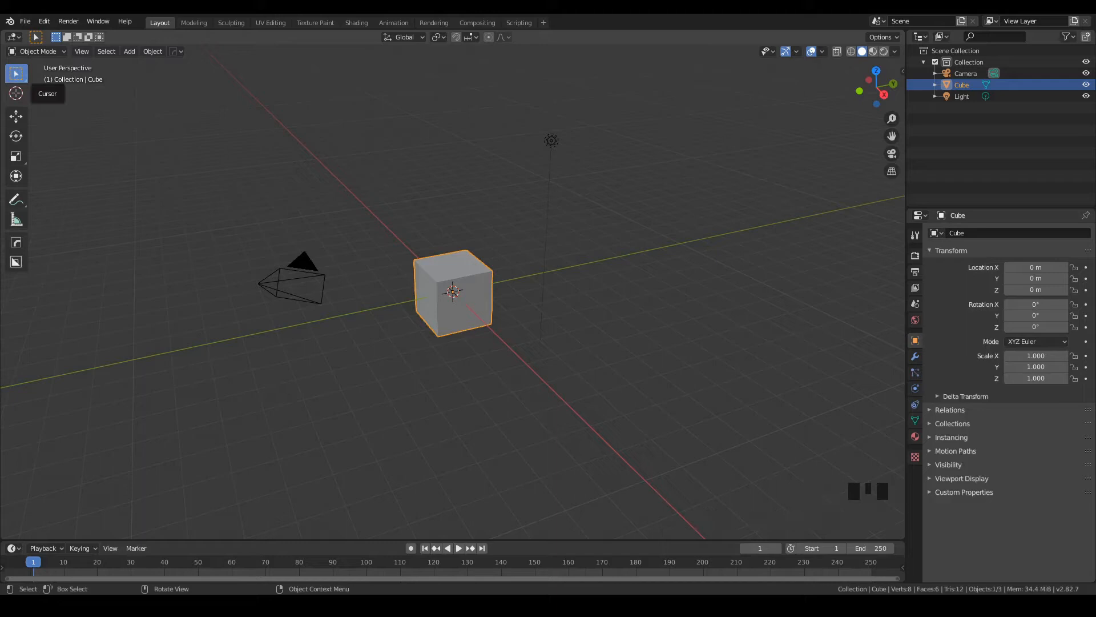
# Step: Place the 3D cursor at various spots around the cube with the Cursor tool, ending just below the light
pyautogui.click(16, 93)
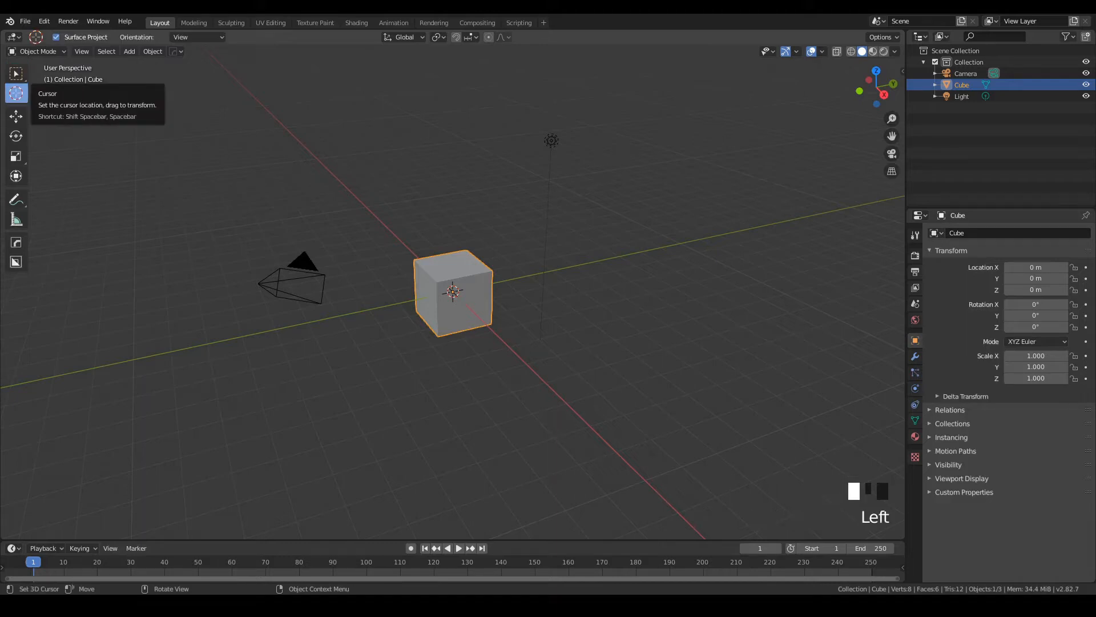
pyautogui.click(474, 198)
pyautogui.click(626, 271)
pyautogui.click(482, 406)
pyautogui.click(283, 347)
pyautogui.click(188, 191)
pyautogui.click(388, 148)
pyautogui.click(531, 171)
pyautogui.click(624, 275)
pyautogui.click(426, 425)
pyautogui.click(246, 245)
pyautogui.click(549, 196)
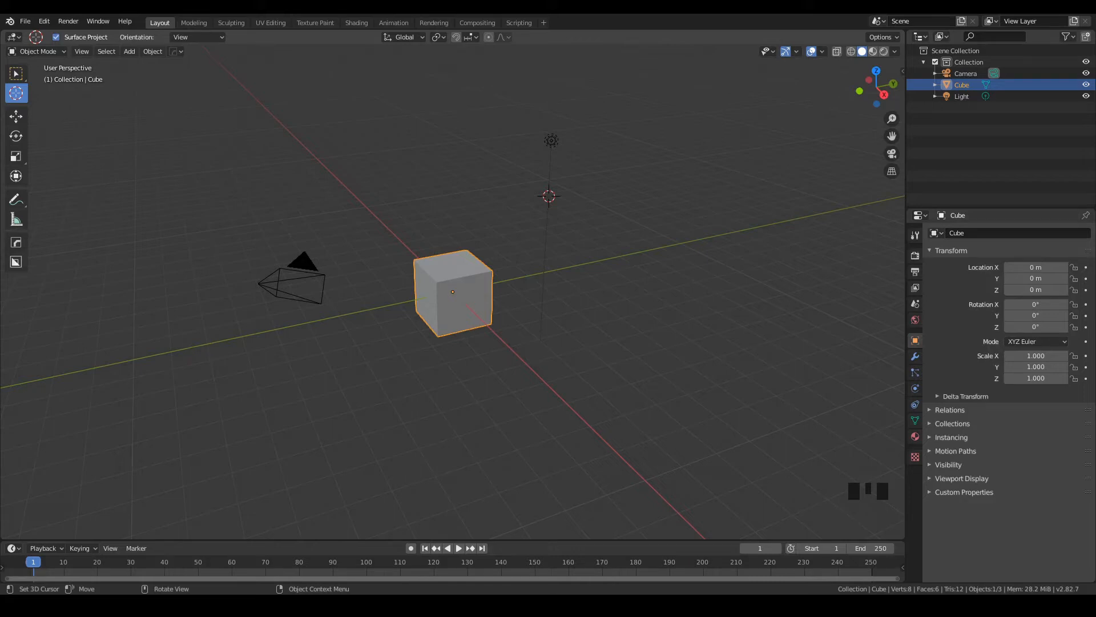
# Step: Snap the 3D cursor back to the cube's centre at the world origin and reactivate Select Box
pyautogui.hotkey('shift', 's')
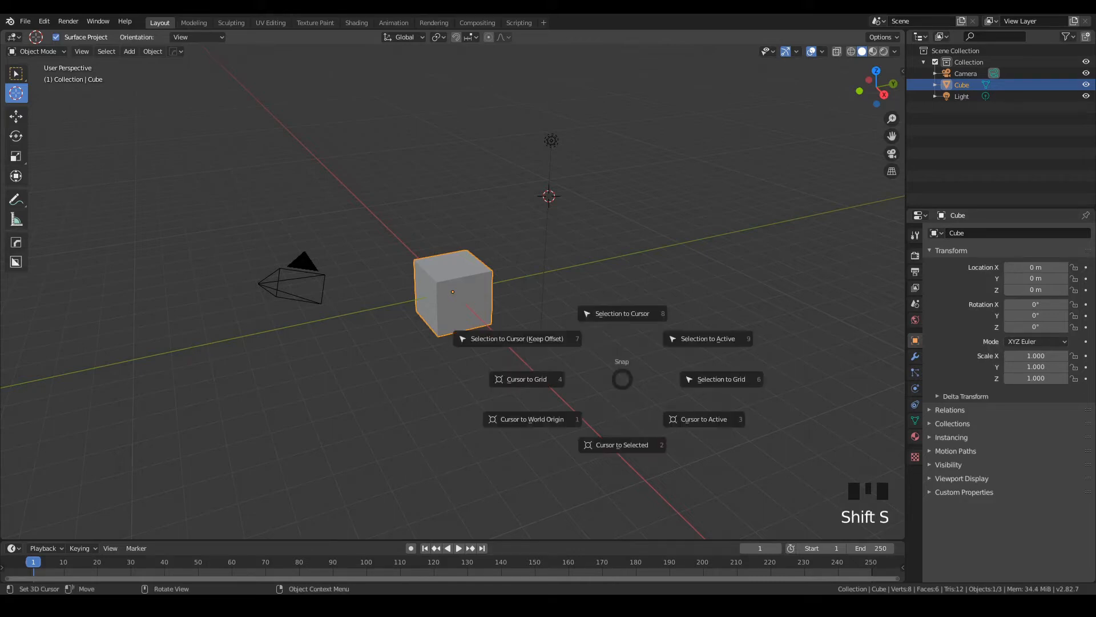
pyautogui.click(615, 384)
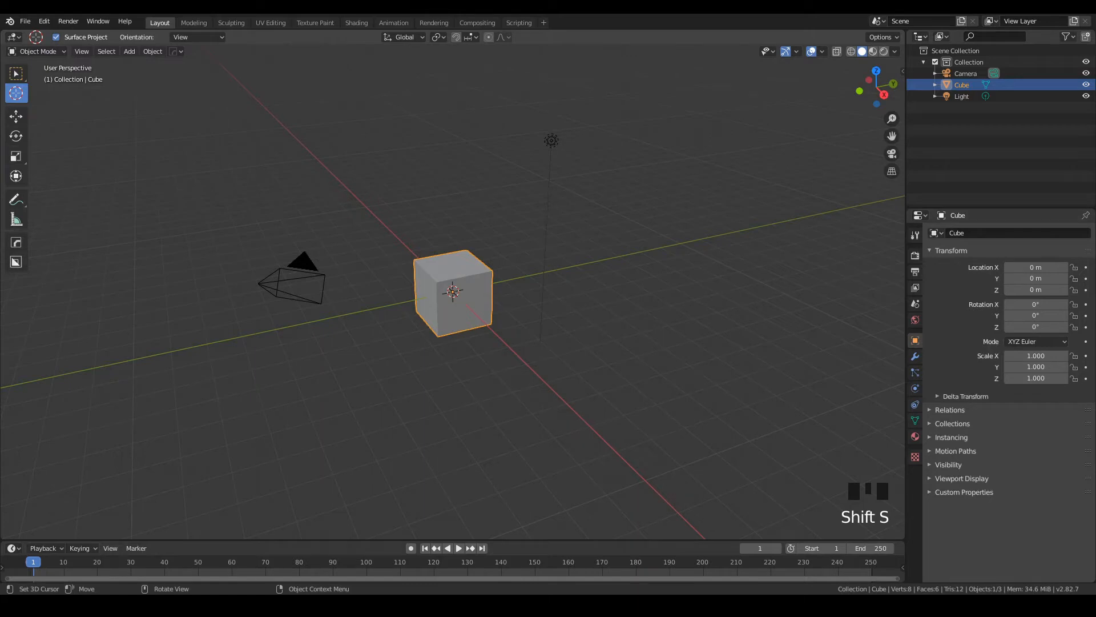
pyautogui.click(16, 73)
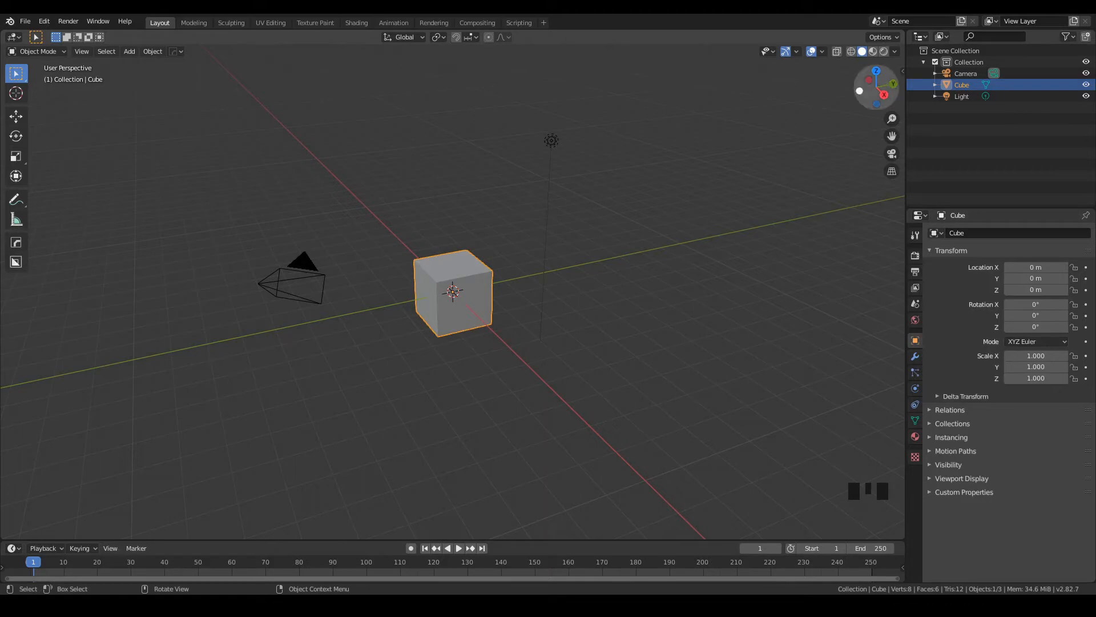
# Step: Split the 3D viewport vertically into two areas and join them back into one
pyautogui.moveTo(902, 32); pyautogui.dragTo(502, 85)
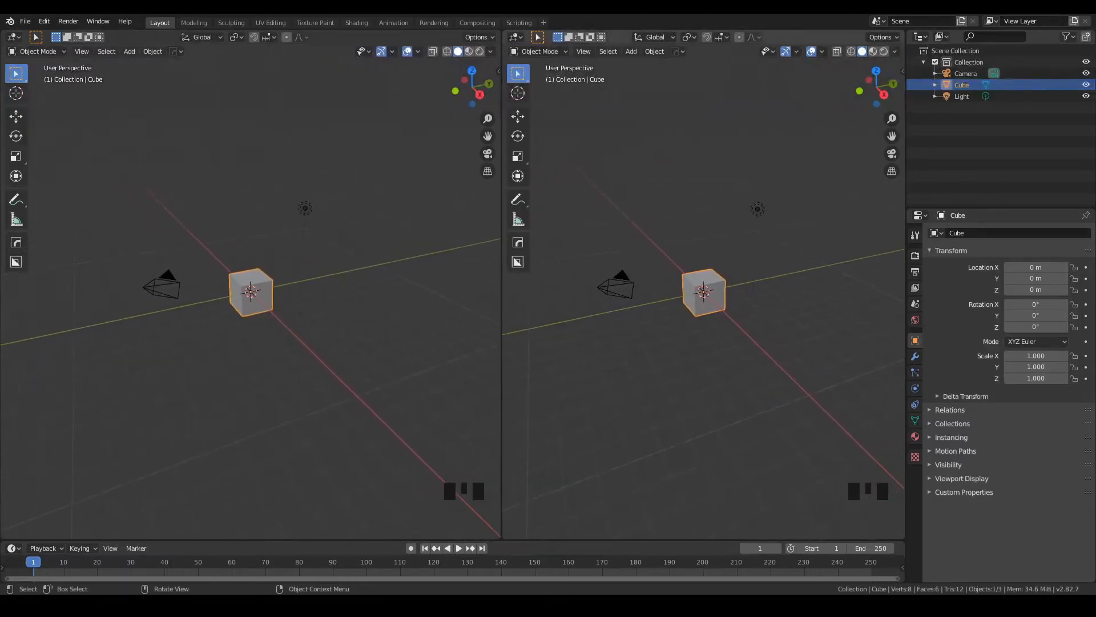
pyautogui.moveTo(499, 32); pyautogui.dragTo(523, 42)
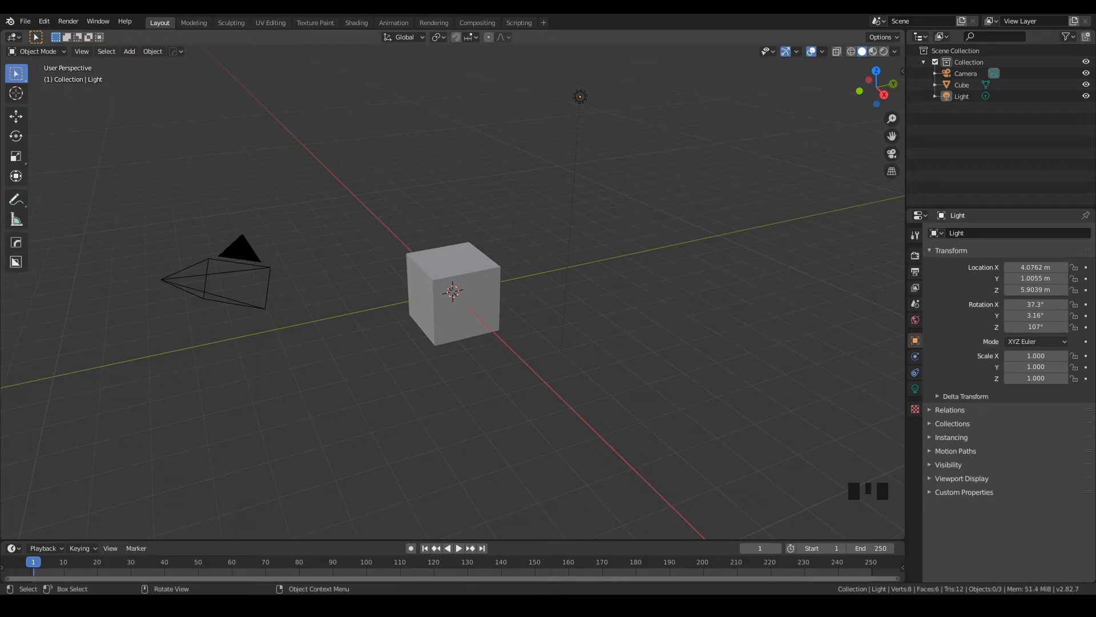
# Step: Select the default camera, cube and light together and delete them
pyautogui.moveTo(129, 67); pyautogui.dragTo(719, 467)
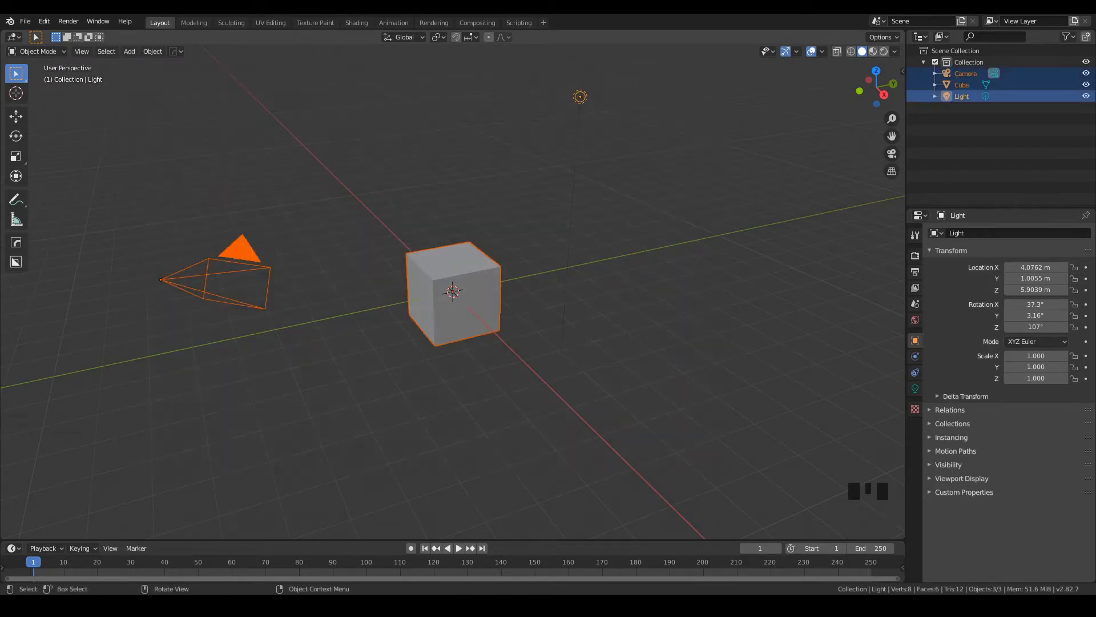
pyautogui.press('Delete')
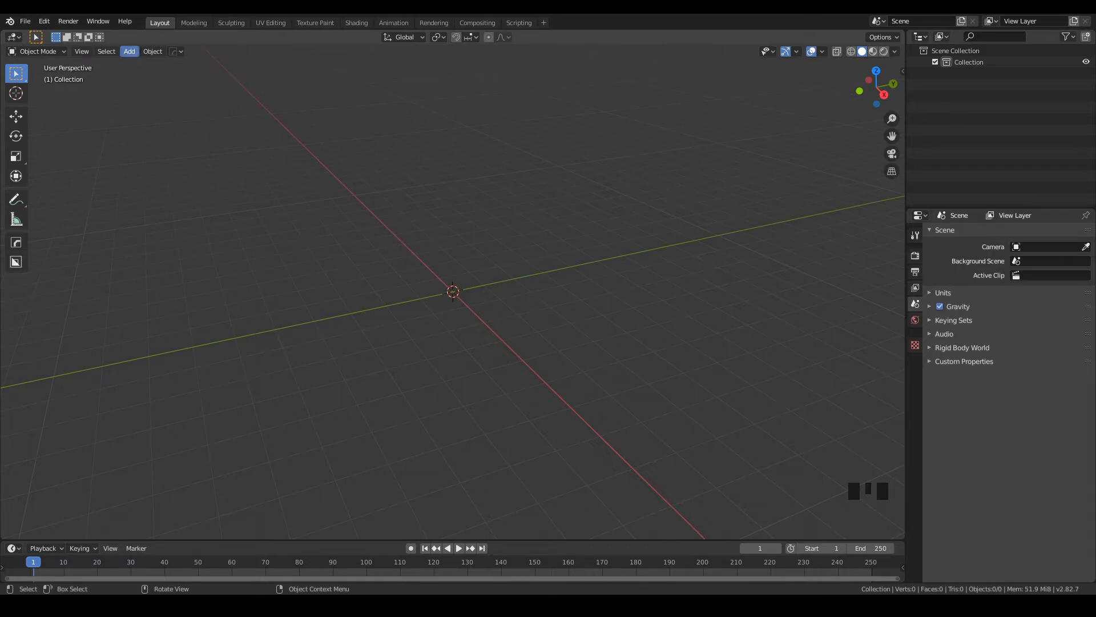
# Step: Add a cylinder mesh at the world origin of the empty scene
pyautogui.click(129, 51)
pyautogui.moveTo(145, 64)
pyautogui.hotkey('shift', 'a')
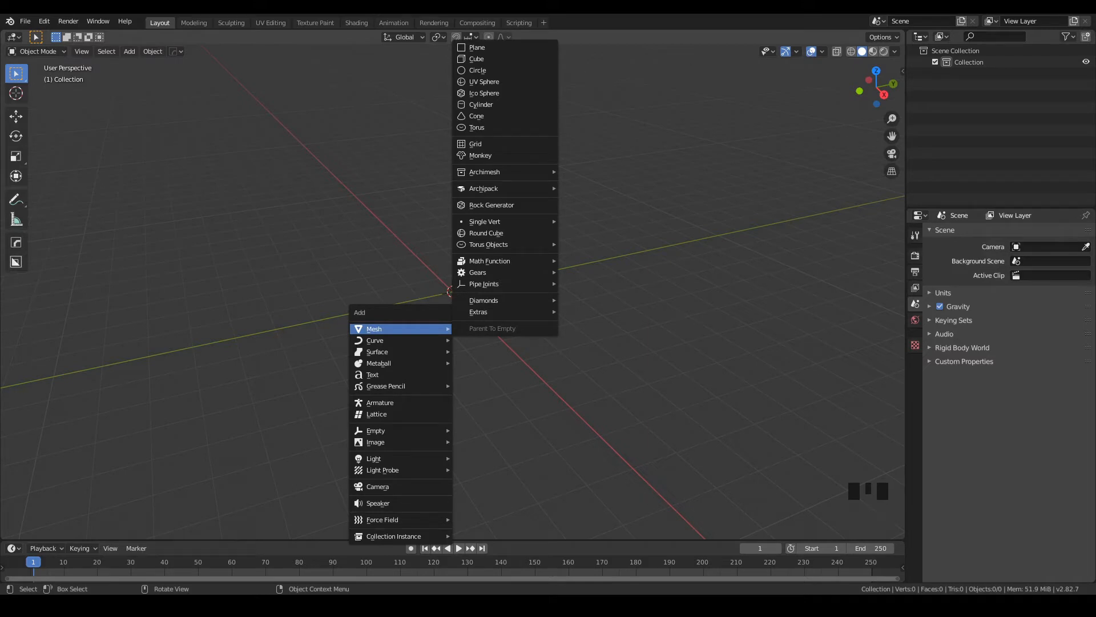
pyautogui.click(483, 104)
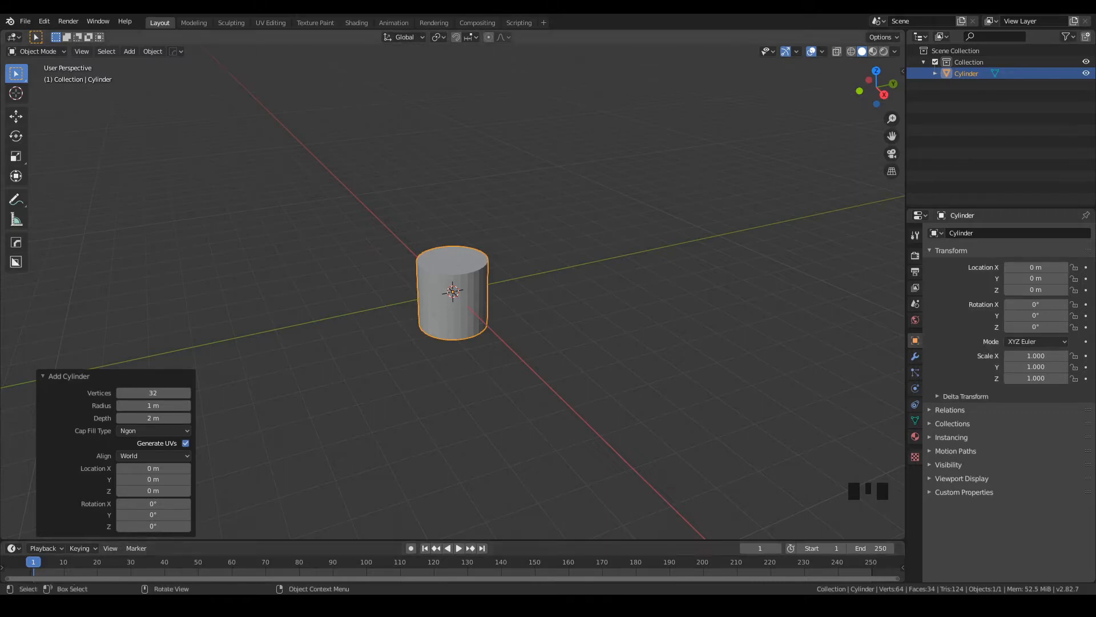
# Step: Collapse the cylinder's creation settings, deselect and reselect the cylinder, and delete it
pyautogui.click(68, 375)
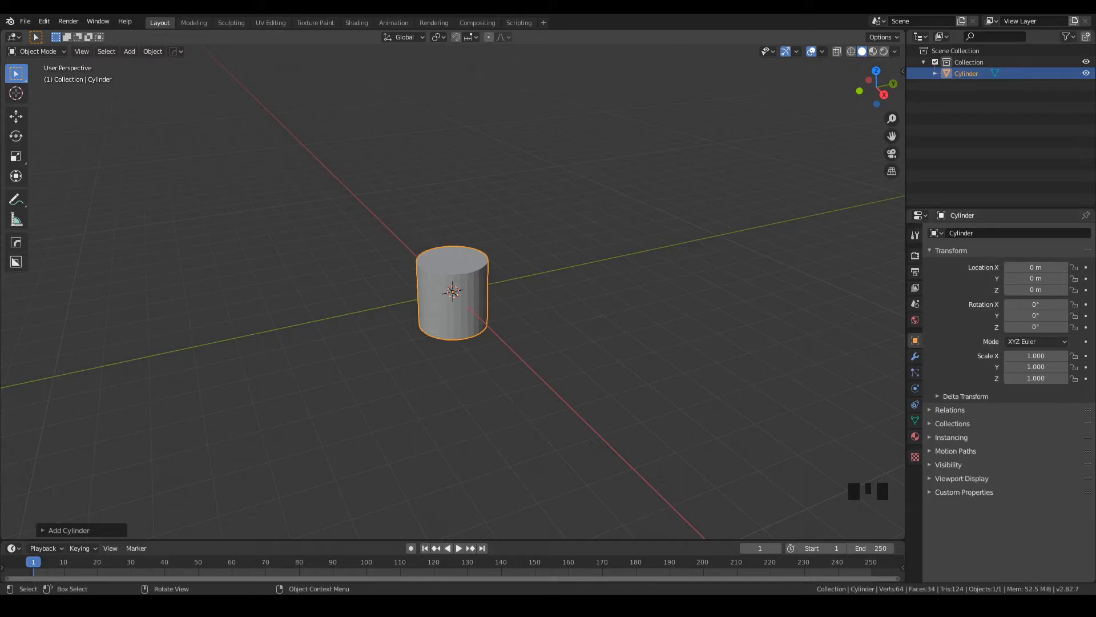
pyautogui.click(577, 336)
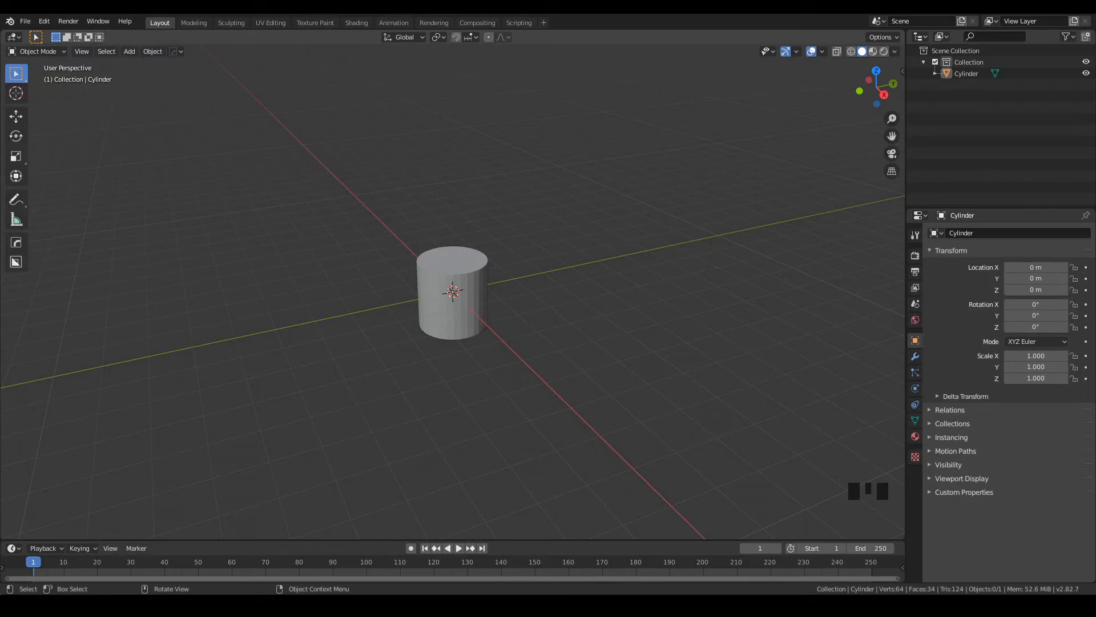
pyautogui.click(453, 300)
pyautogui.press('Delete')
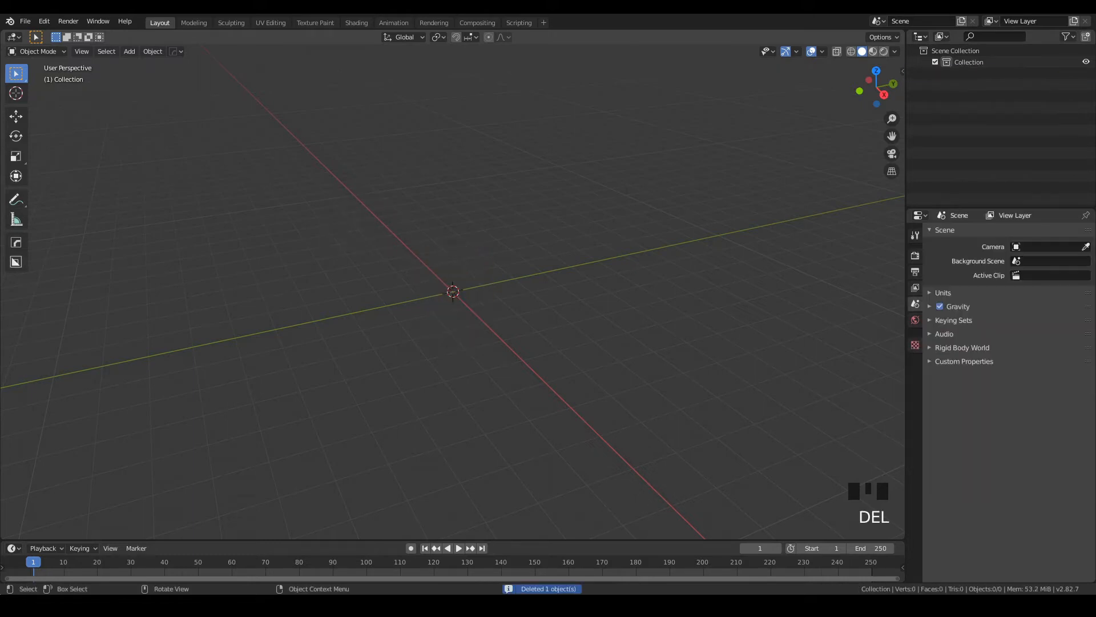
# Step: Add a fresh cylinder mesh at the world origin with its creation settings available
pyautogui.hotkey('shift', 'a')
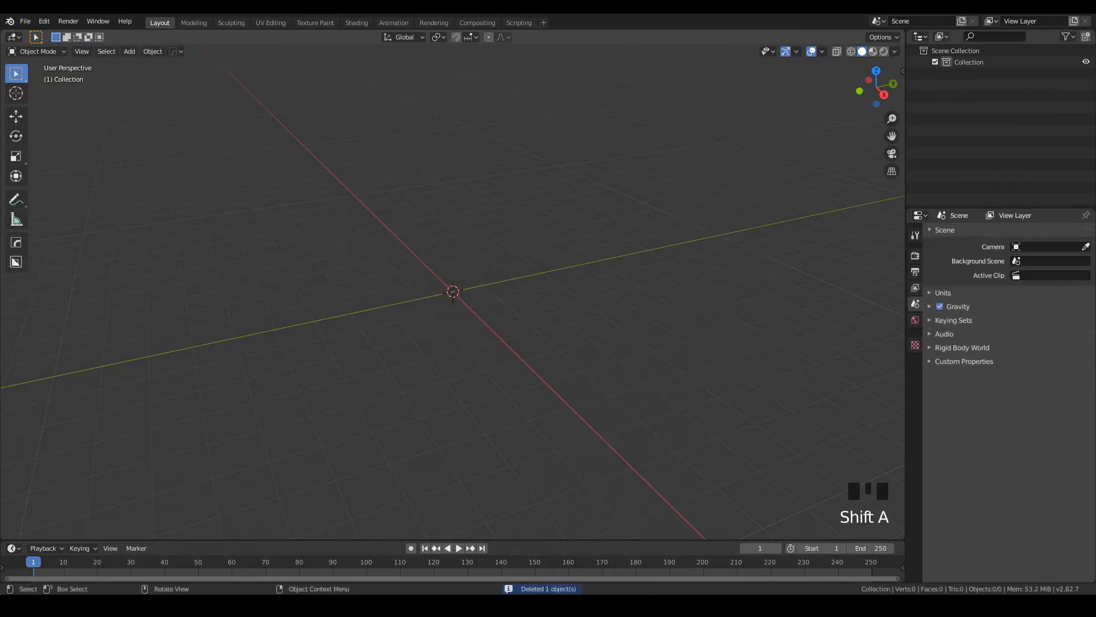
pyautogui.hotkey('shift', 'a')
pyautogui.moveTo(394, 328)
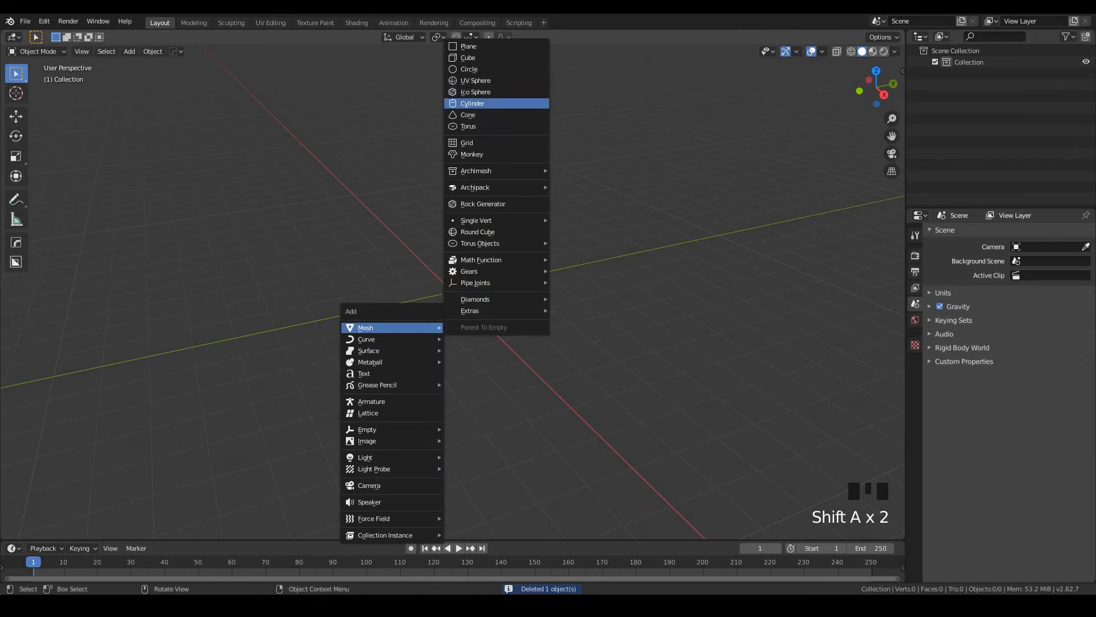
pyautogui.click(472, 103)
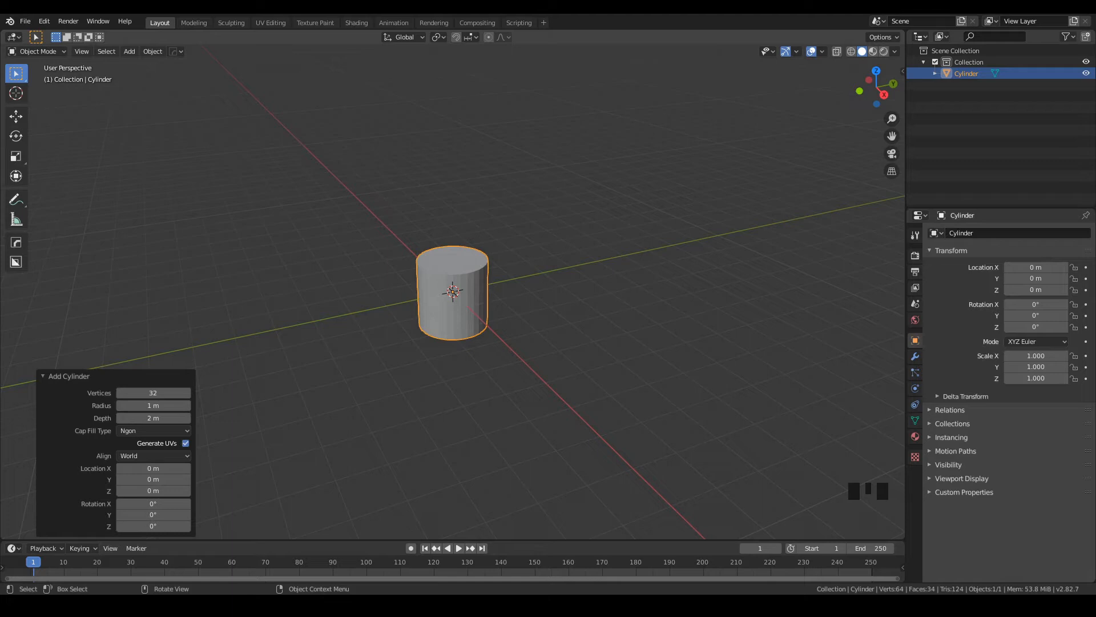
# Step: Show the cylinder's Item transform and dimension values in the viewport sidebar and hide the sidebar again
pyautogui.click(903, 71)
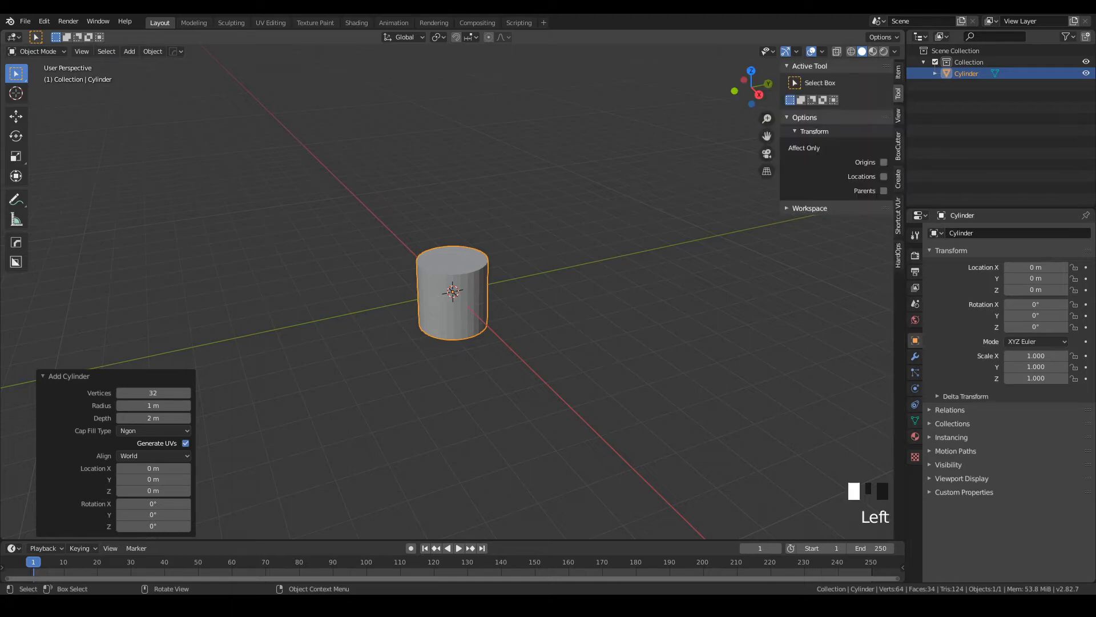
pyautogui.click(898, 71)
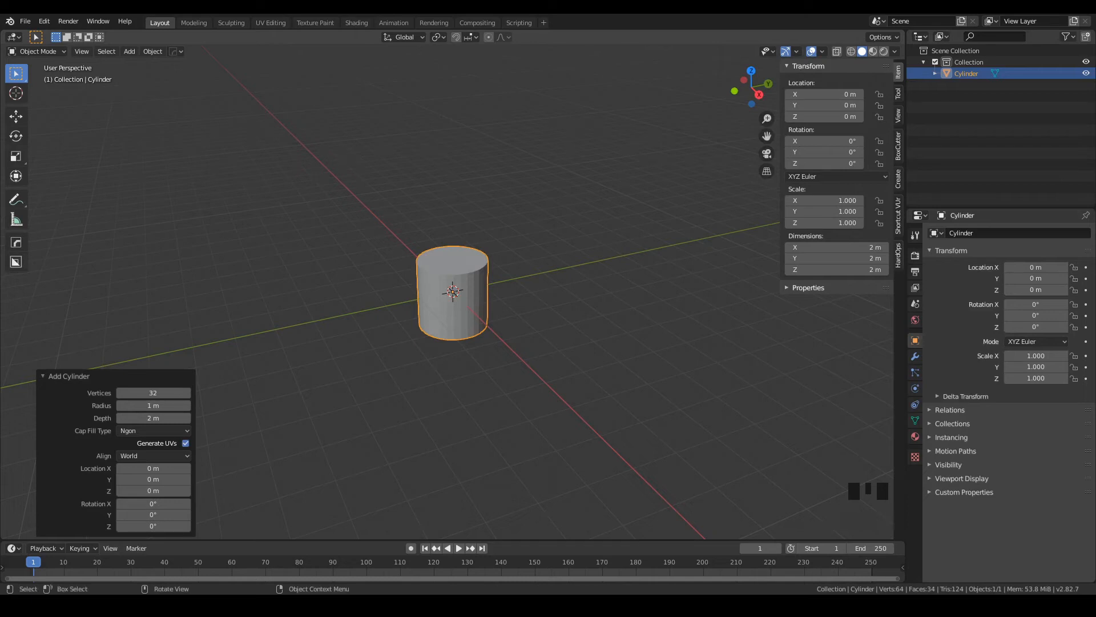
pyautogui.press('n')
pyautogui.press('n')
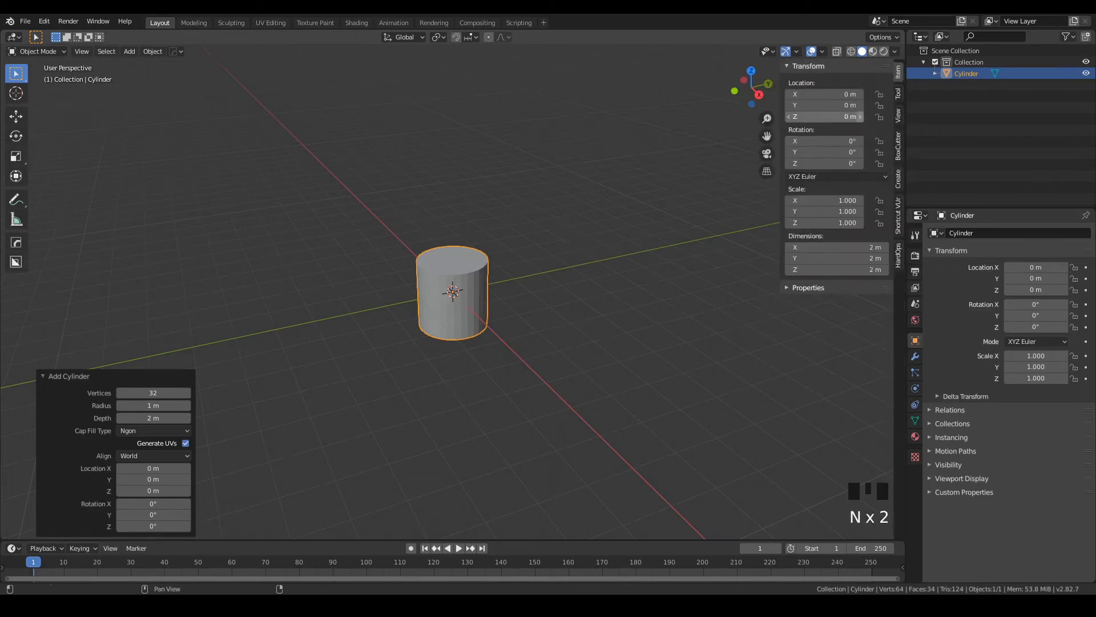
pyautogui.press('n')
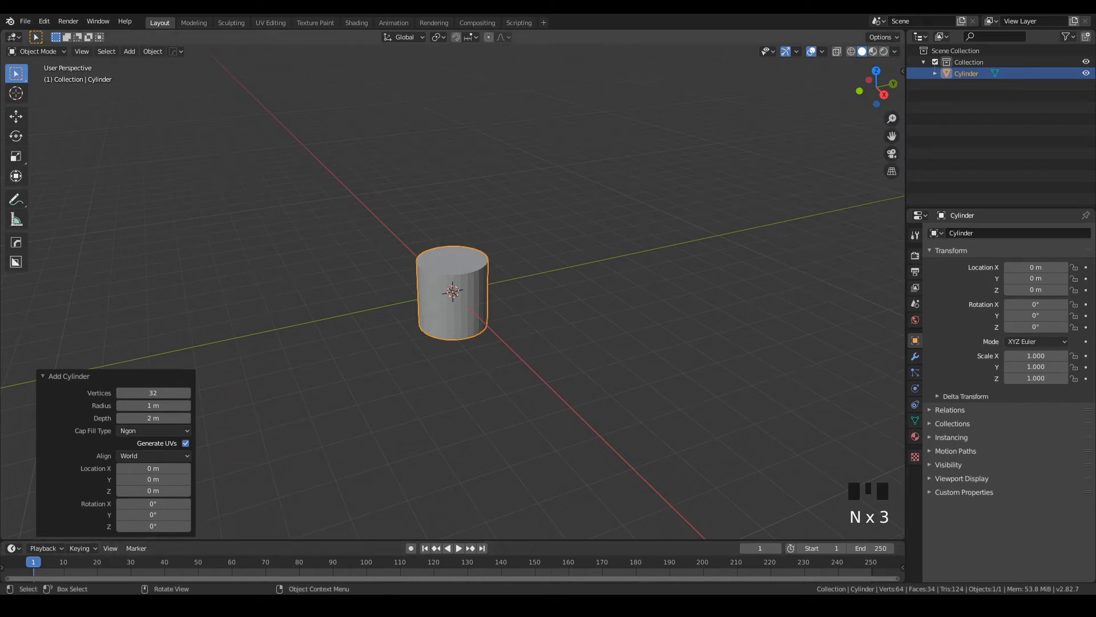
# Step: Set the new cylinder's depth to 0.1 m and deselect it
pyautogui.click(153, 418)
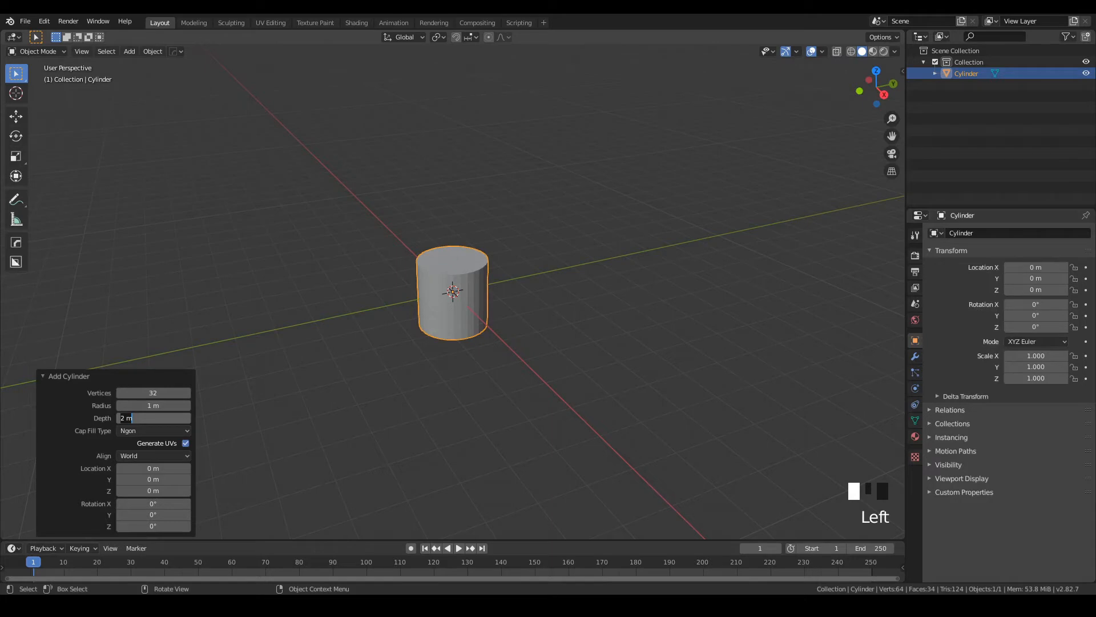
pyautogui.write('0.1')
pyautogui.press('Return')
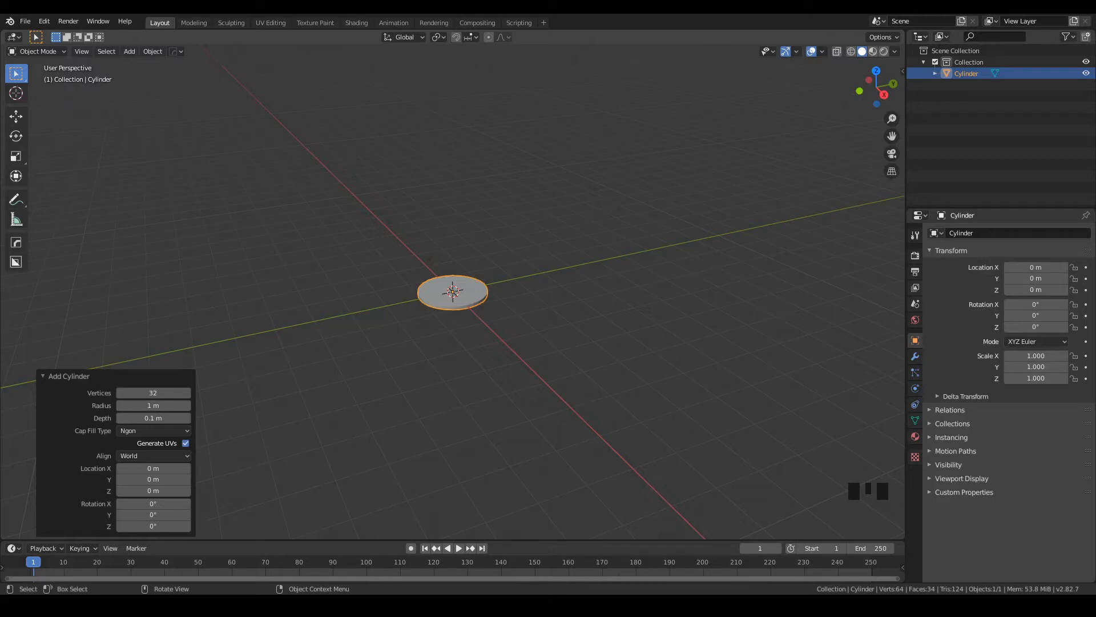
pyautogui.click(343, 371)
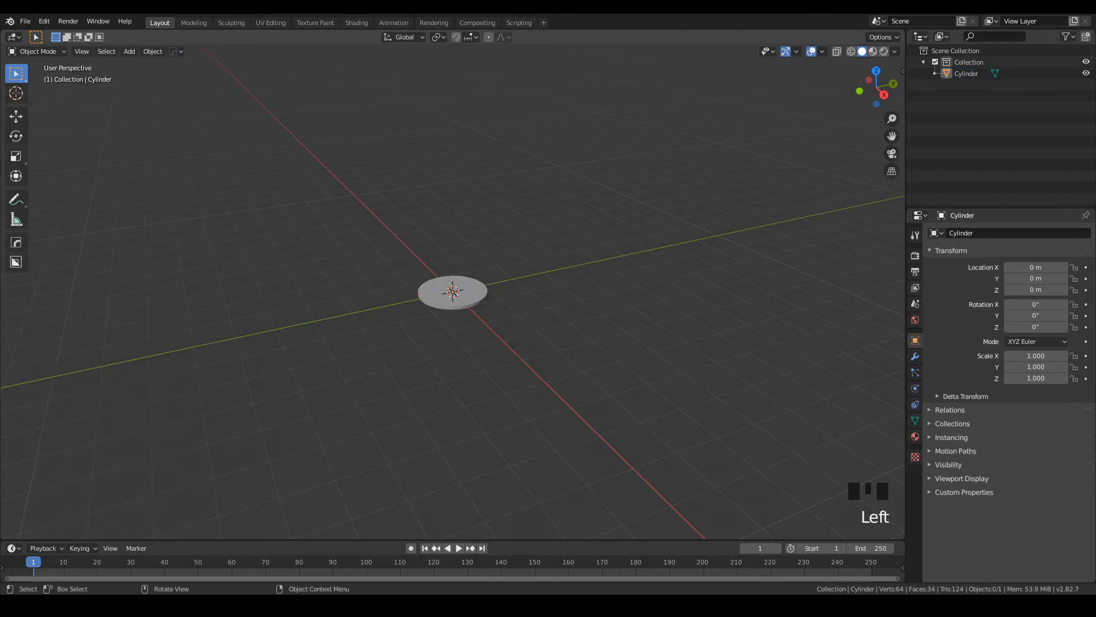
# Step: Select the flattened cylinder and examine its shape up close
pyautogui.click(453, 294)
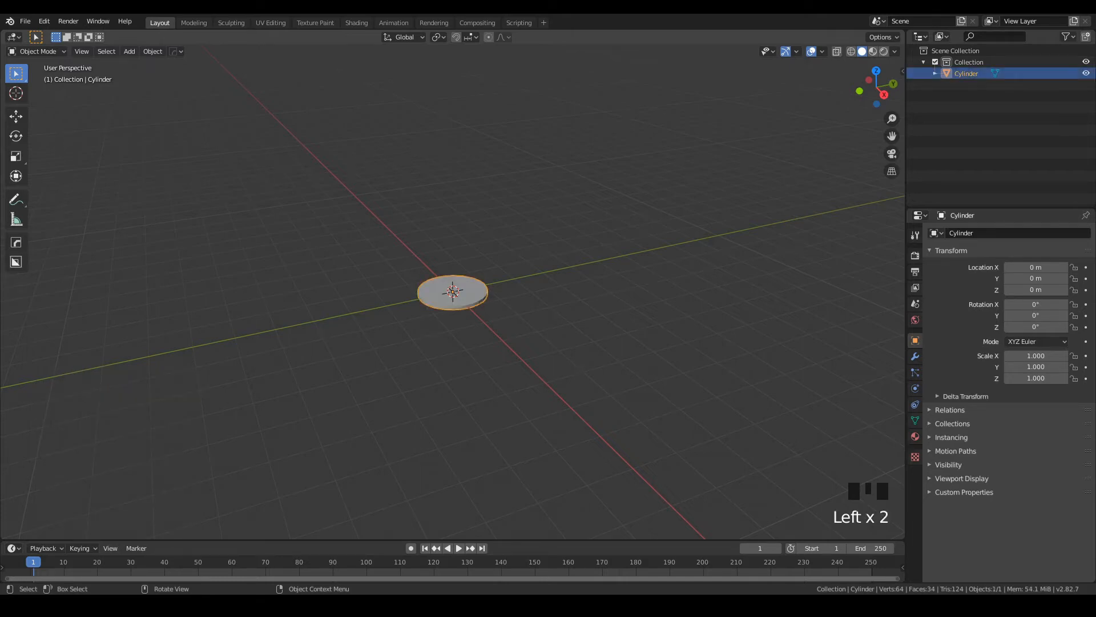
pyautogui.scroll(5, 453, 292)
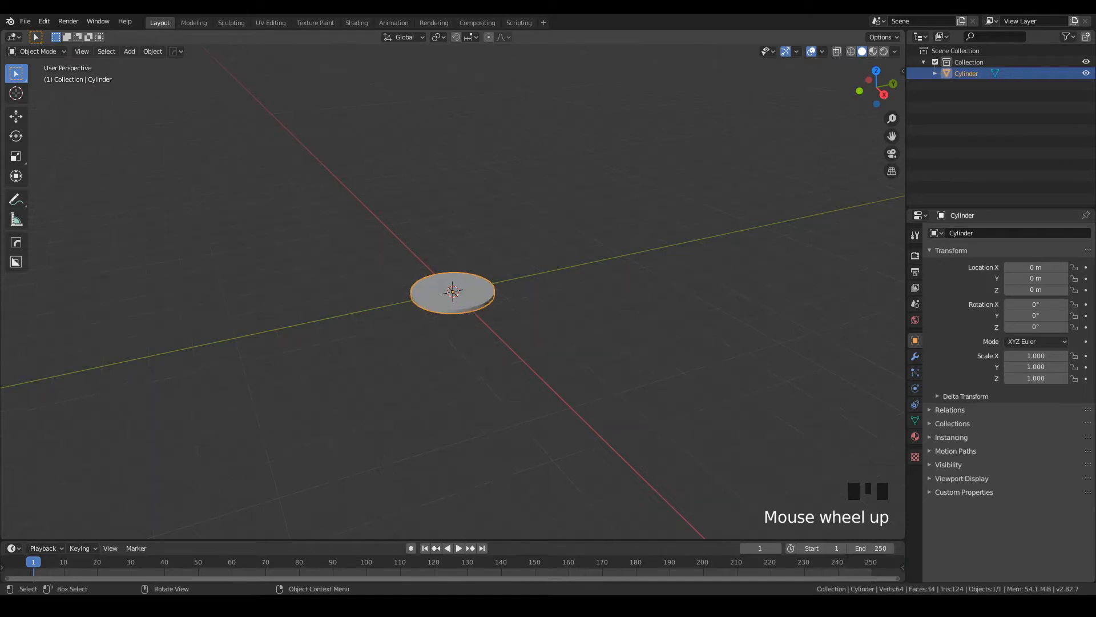
pyautogui.scroll(1, 453, 292)
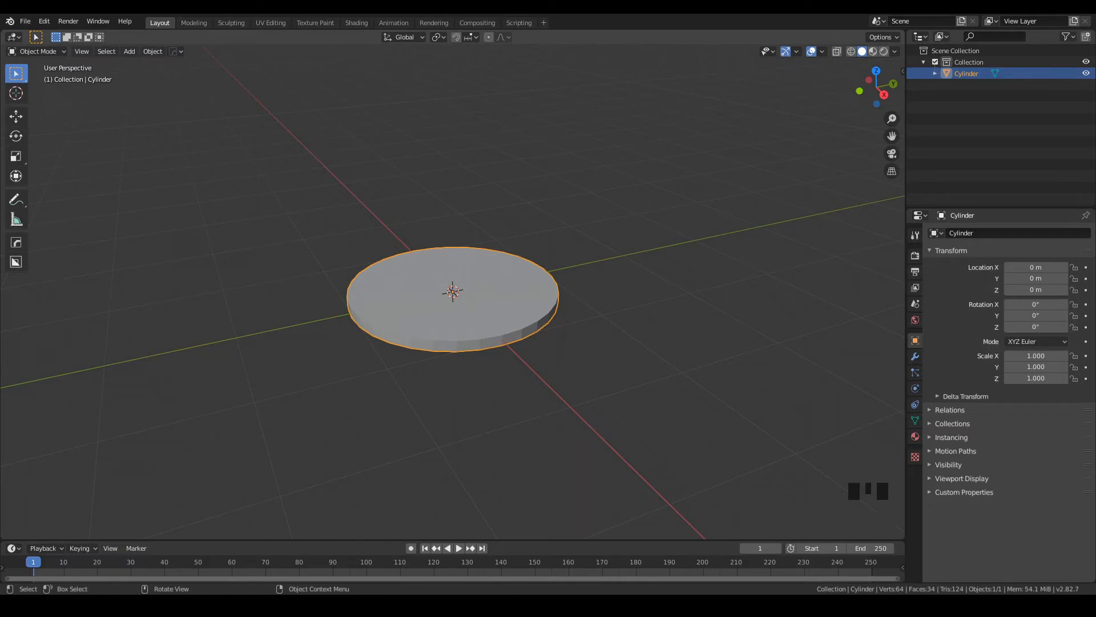
pyautogui.moveTo(453, 292); pyautogui.dragTo(485, 294, button='middle')
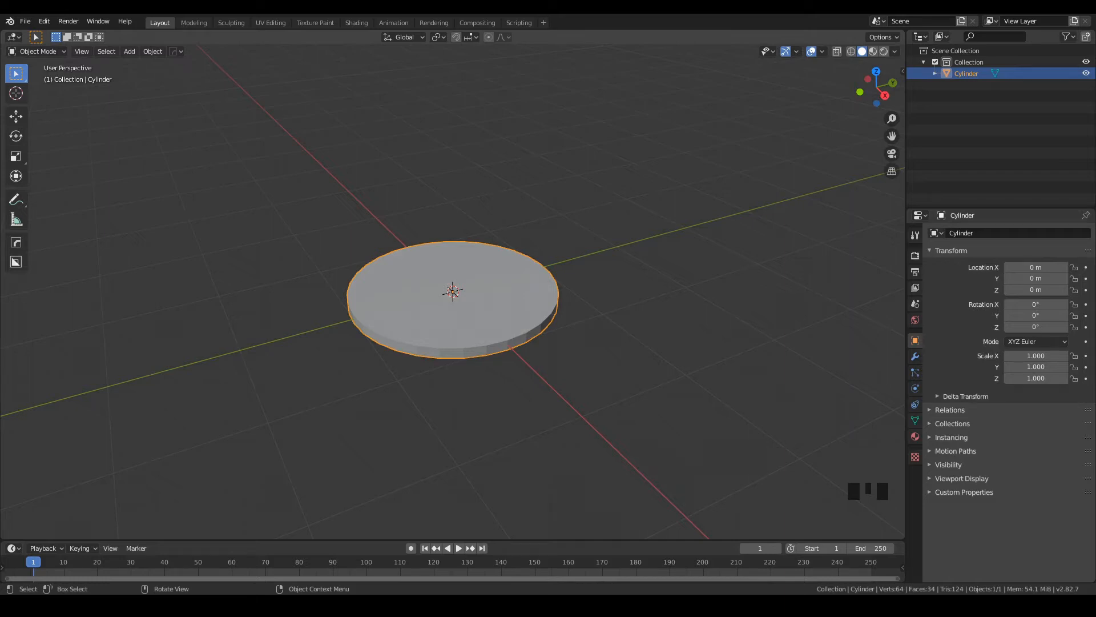
# Step: Switch the flattened cylinder into Edit Mode, toggling between Object Mode and Edit Mode several times
pyautogui.click(37, 51)
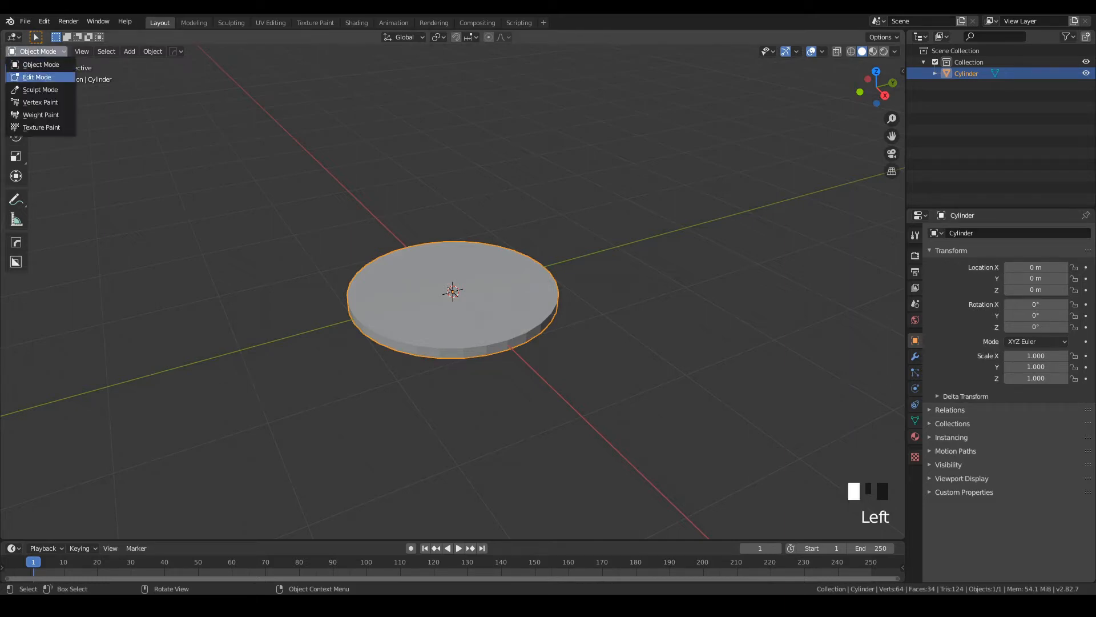
pyautogui.click(37, 77)
pyautogui.press('Tab')
pyautogui.press('Tab')
pyautogui.press('Tab')
pyautogui.press('Tab')
pyautogui.press('Tab')
pyautogui.press('Tab')
pyautogui.press('Tab')
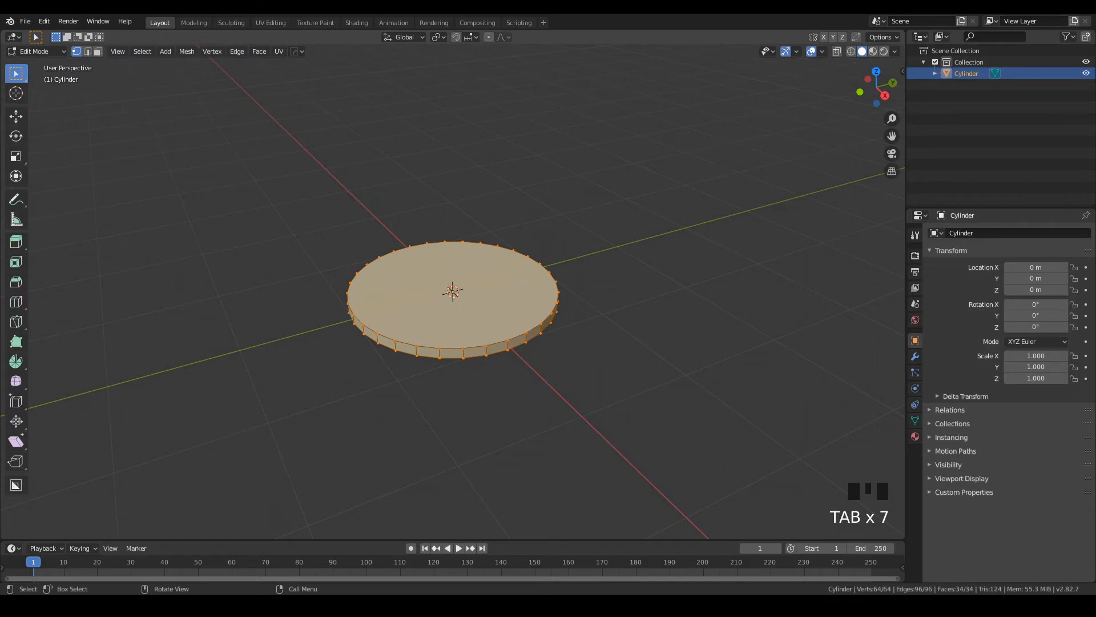
# Step: In face select mode, extrude the cylinder's top face up about 0.098 m and scale it to about 2.52 times its size
pyautogui.moveTo(457, 400); pyautogui.dragTo(476, 381, button='middle')
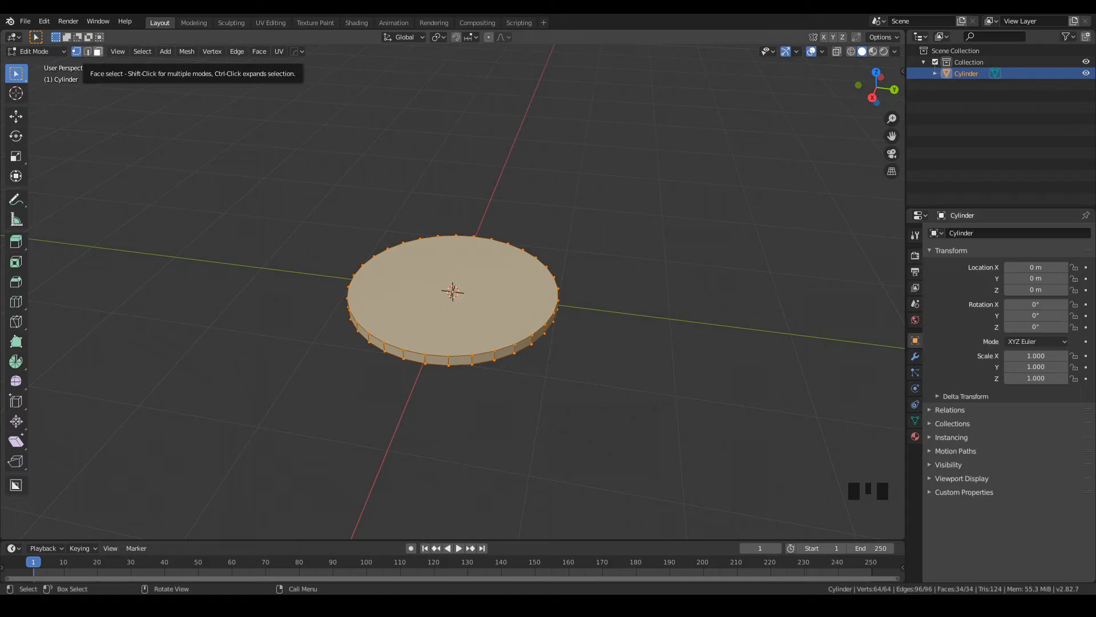
pyautogui.click(98, 52)
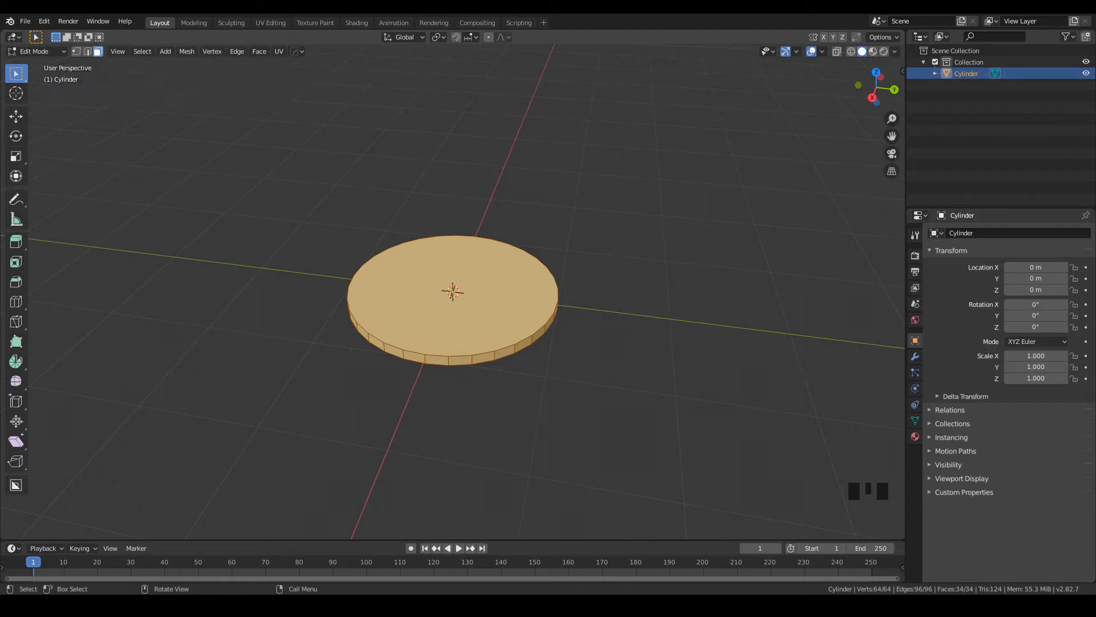
pyautogui.click(452, 285)
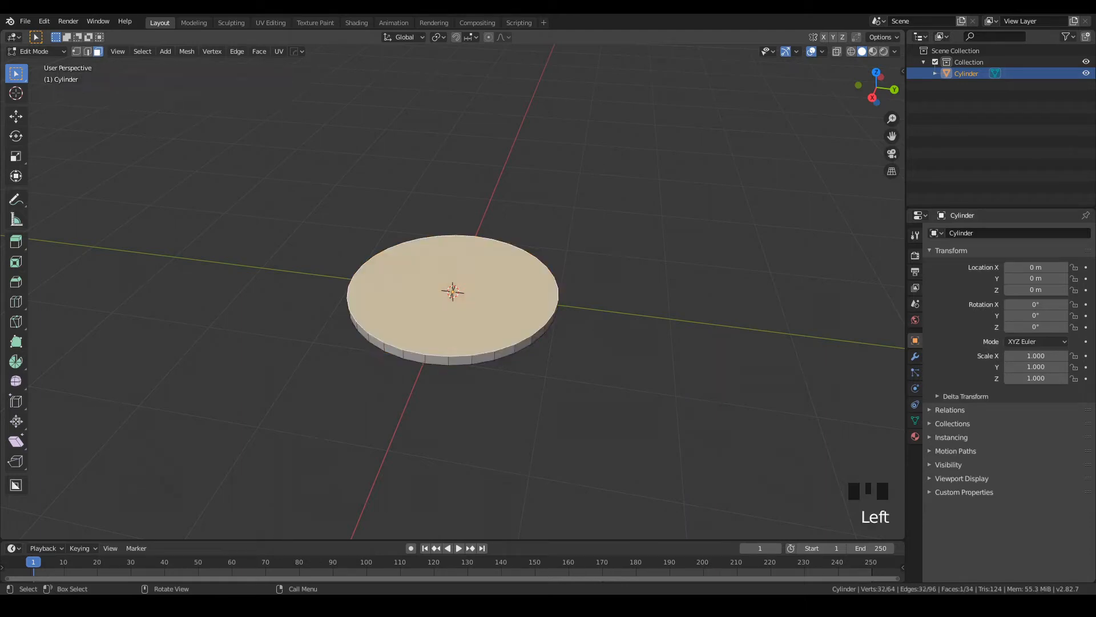
pyautogui.moveTo(453, 291); pyautogui.dragTo(502, 244, button='middle')
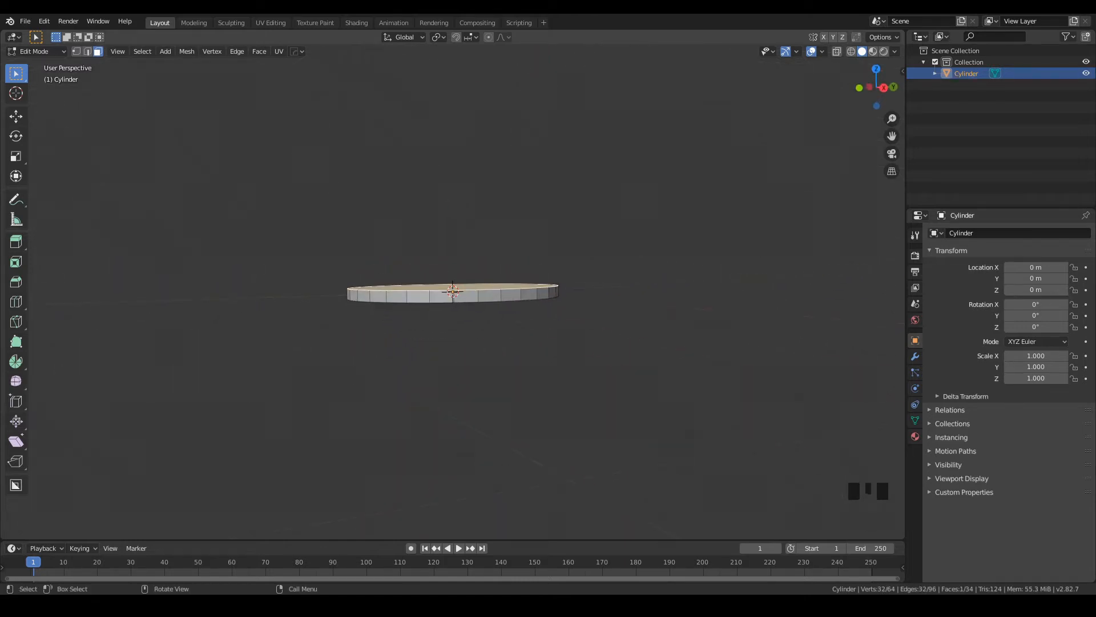
pyautogui.press('e')
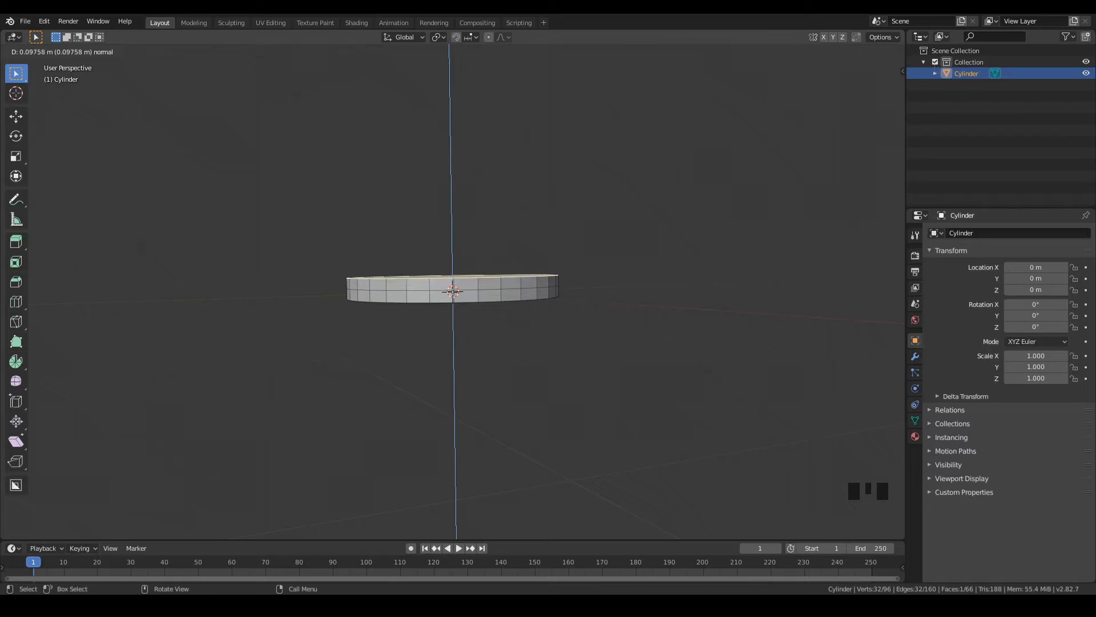
pyautogui.press('Return')
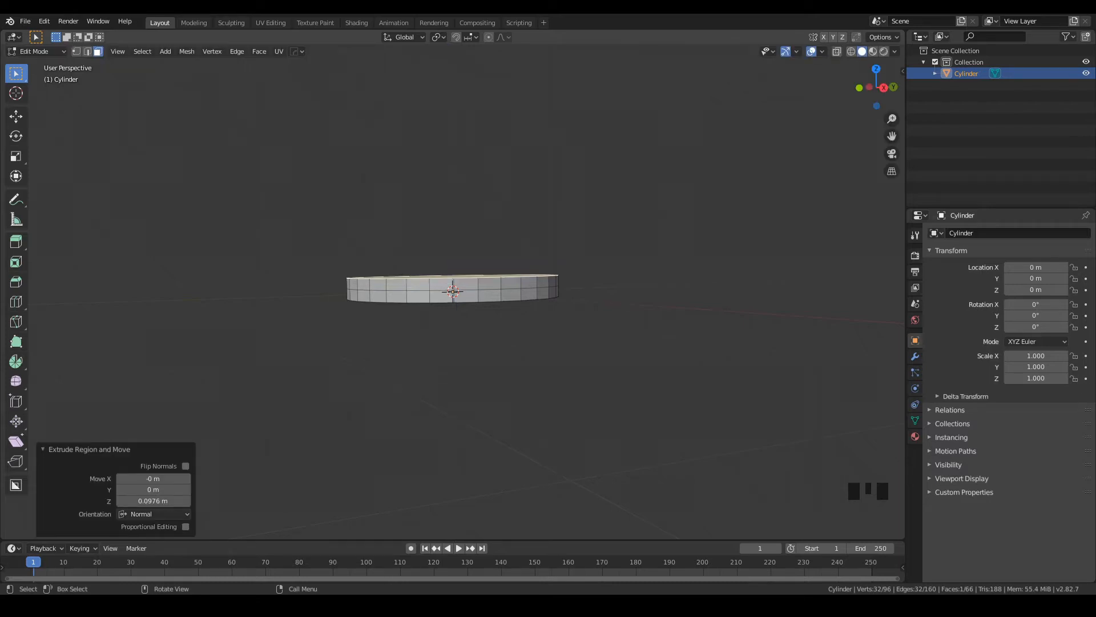
pyautogui.press('s')
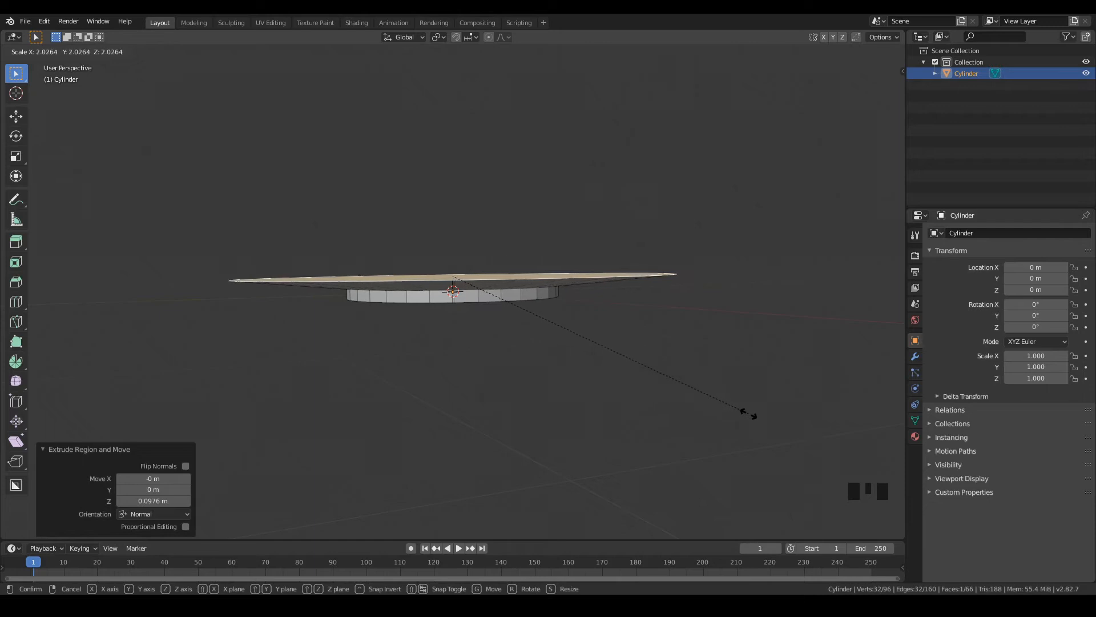
pyautogui.click(829, 427)
# Step: Extrude the widened top face in place and scale it outward to about 1.33 times
pyautogui.moveTo(783, 419); pyautogui.dragTo(835, 425, button='middle')
pyautogui.scroll(-2, 829, 427)
pyautogui.press('e')
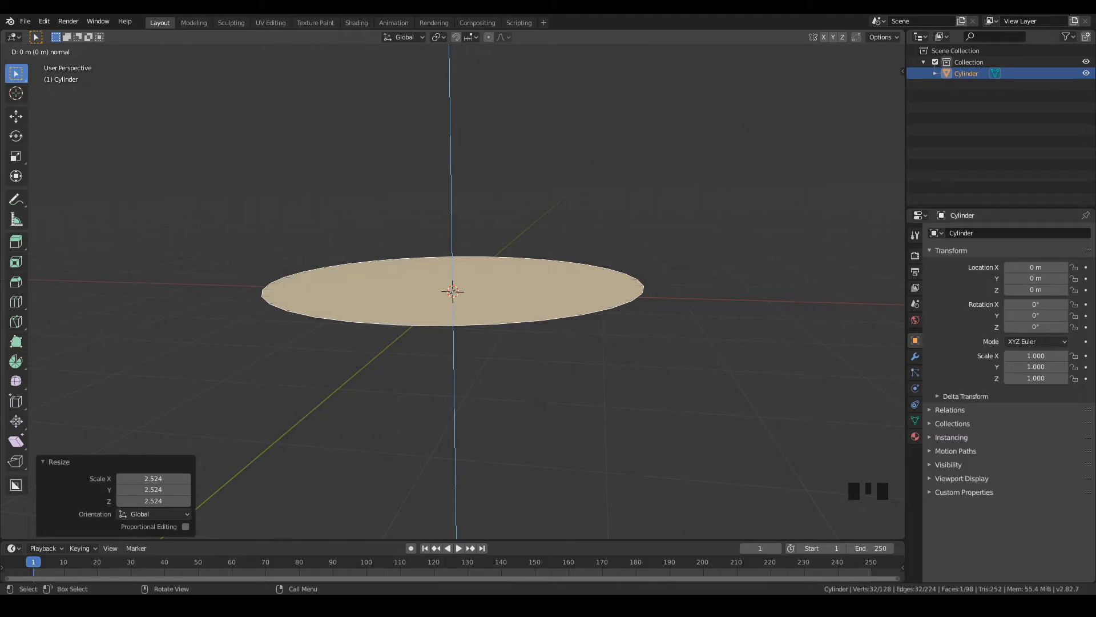
pyautogui.press('s')
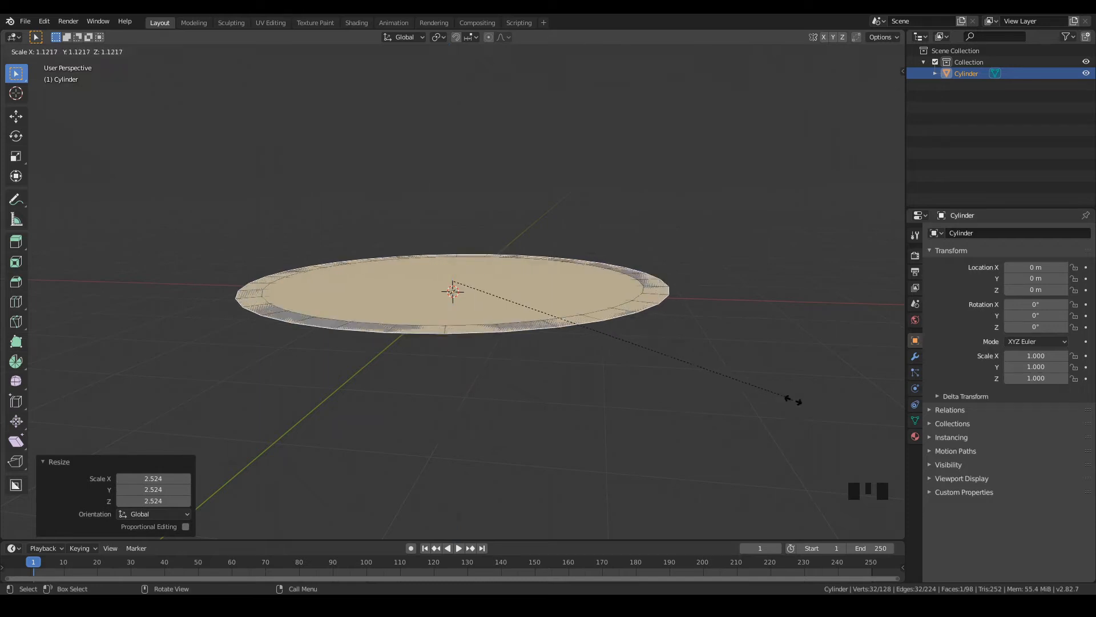
pyautogui.click(856, 421)
# Step: Raise the enlarged top face about 0.038 m along the global Z axis
pyautogui.moveTo(845, 420); pyautogui.dragTo(901, 396, button='middle')
pyautogui.scroll(1, 879, 392)
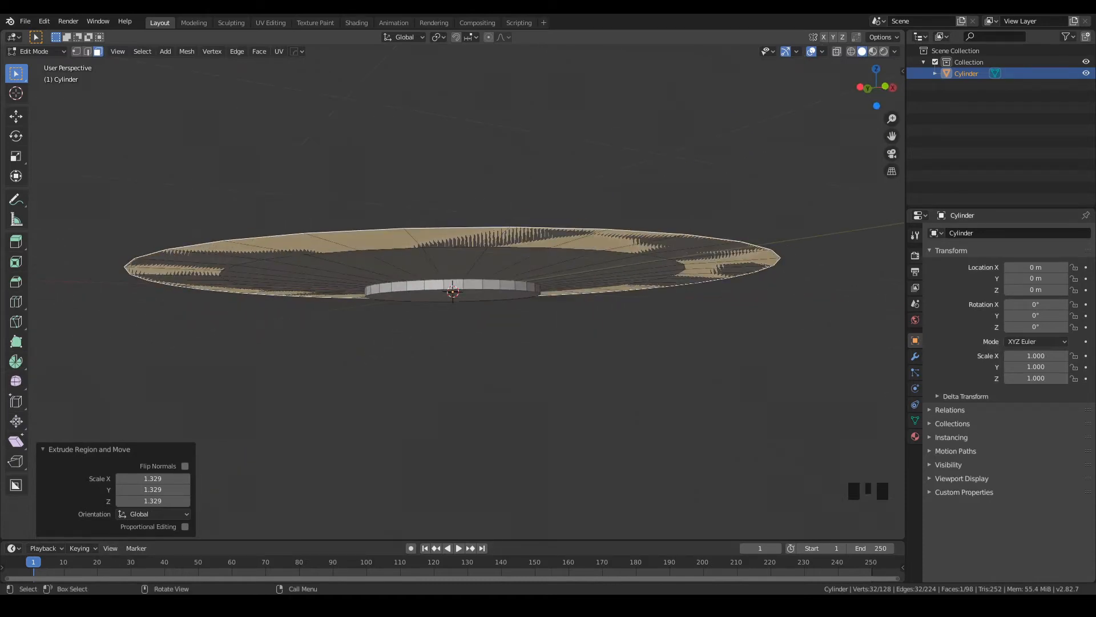
pyautogui.press('g')
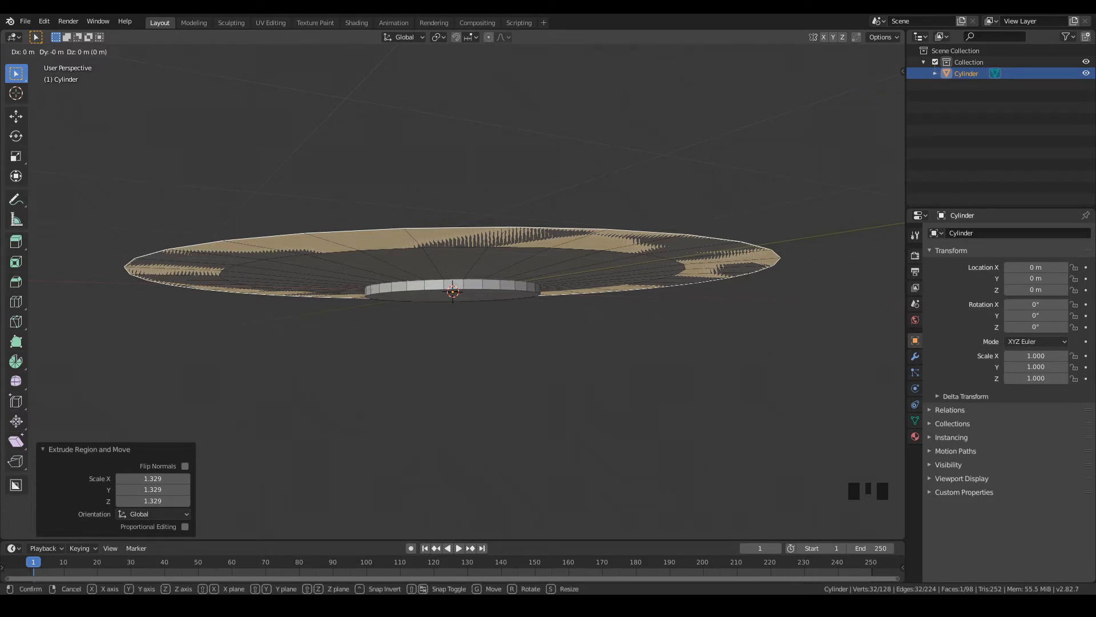
pyautogui.press('z')
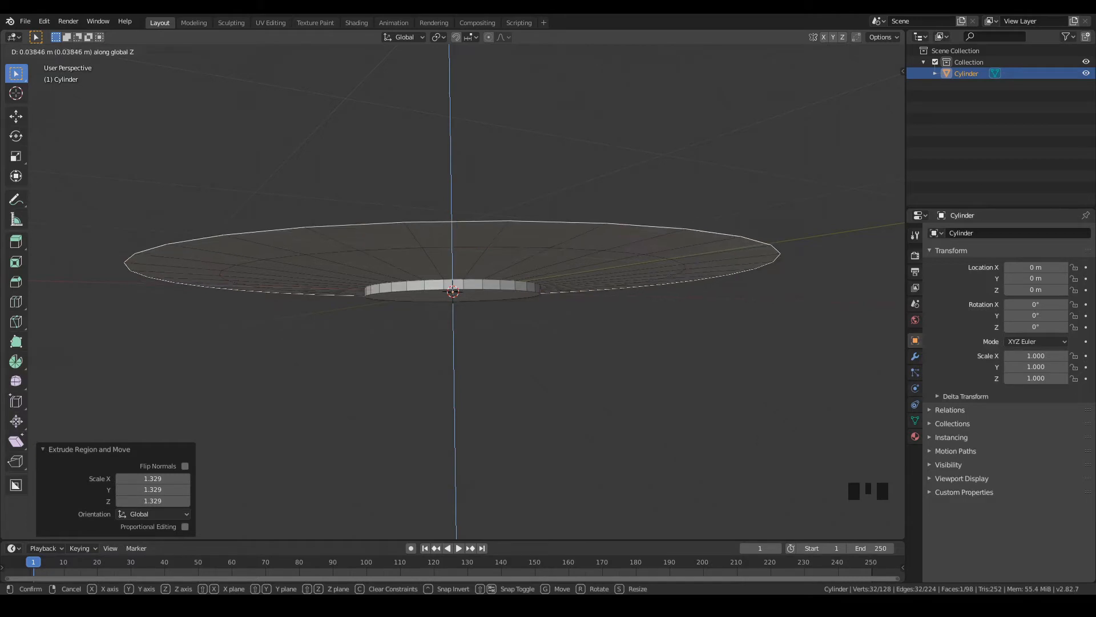
pyautogui.click(457, 274)
# Step: Extrude the top face into another outer ring scaled to about 1.19 times and raise it about 0.079 m along Z
pyautogui.moveTo(457, 274)
pyautogui.mouseDown(button='middle')
pyautogui.moveTo(458, 287)
pyautogui.moveTo(459, 273)
pyautogui.mouseUp(button='middle')
pyautogui.scroll(-1, 452, 294)
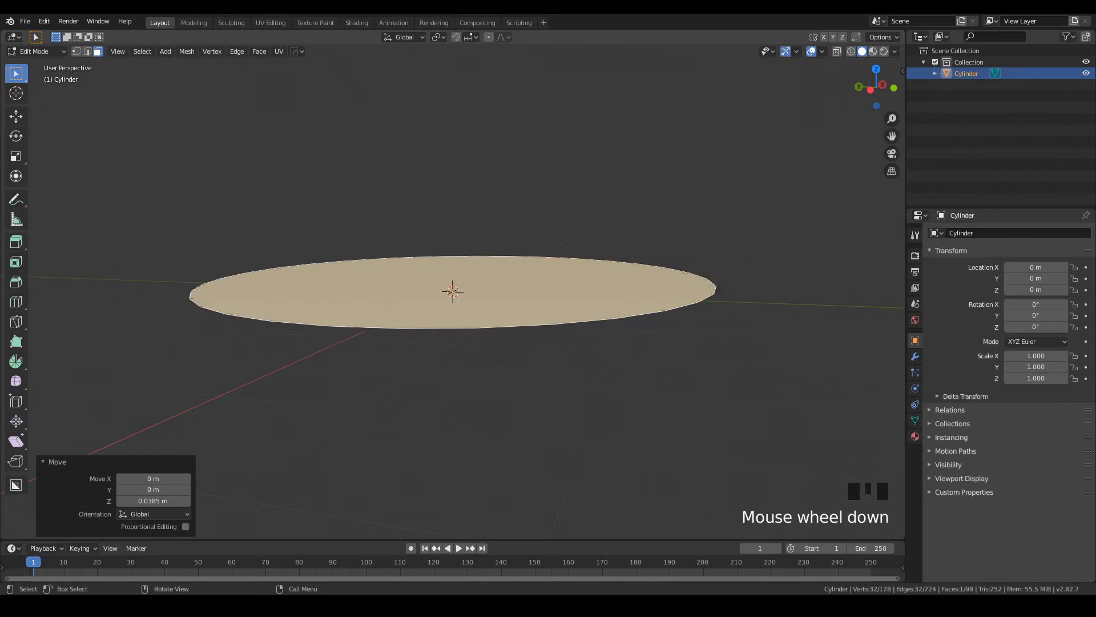
pyautogui.press('e')
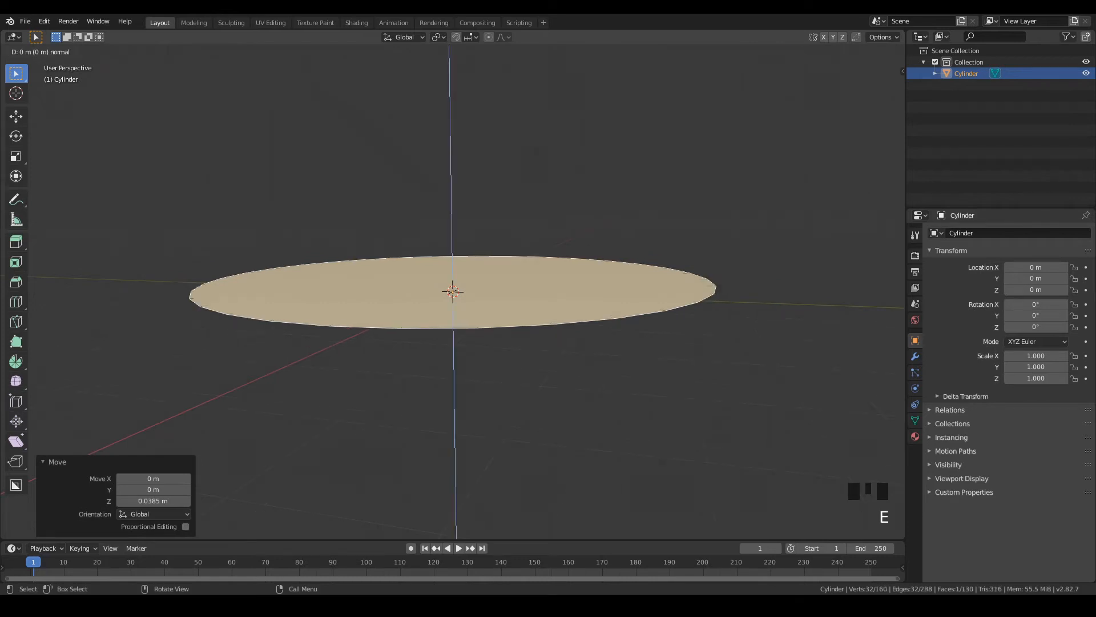
pyautogui.press('s')
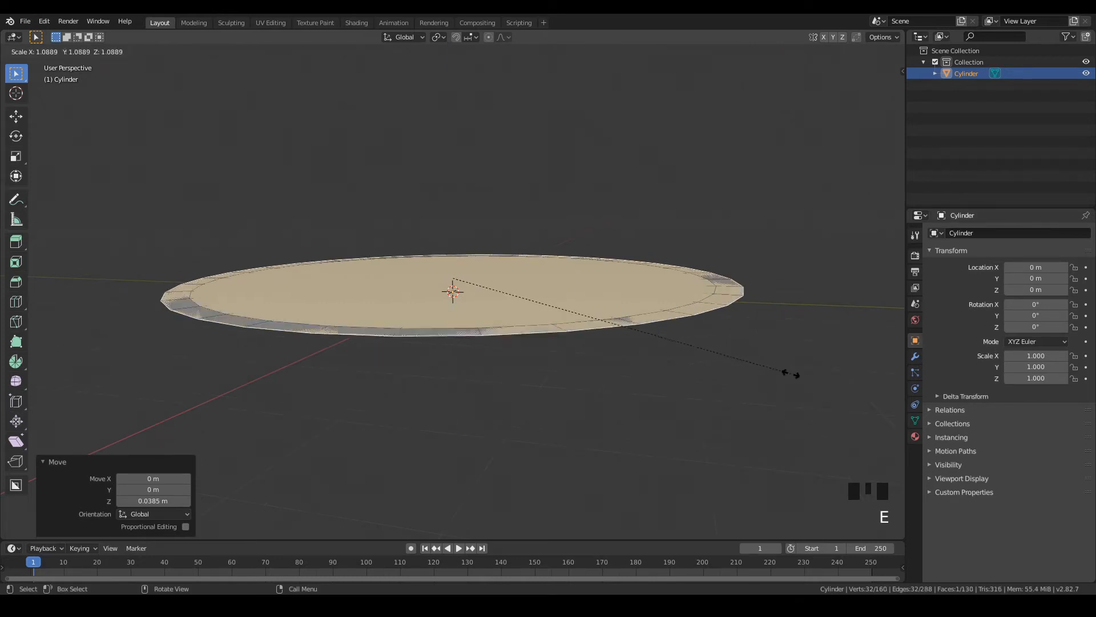
pyautogui.click(822, 383)
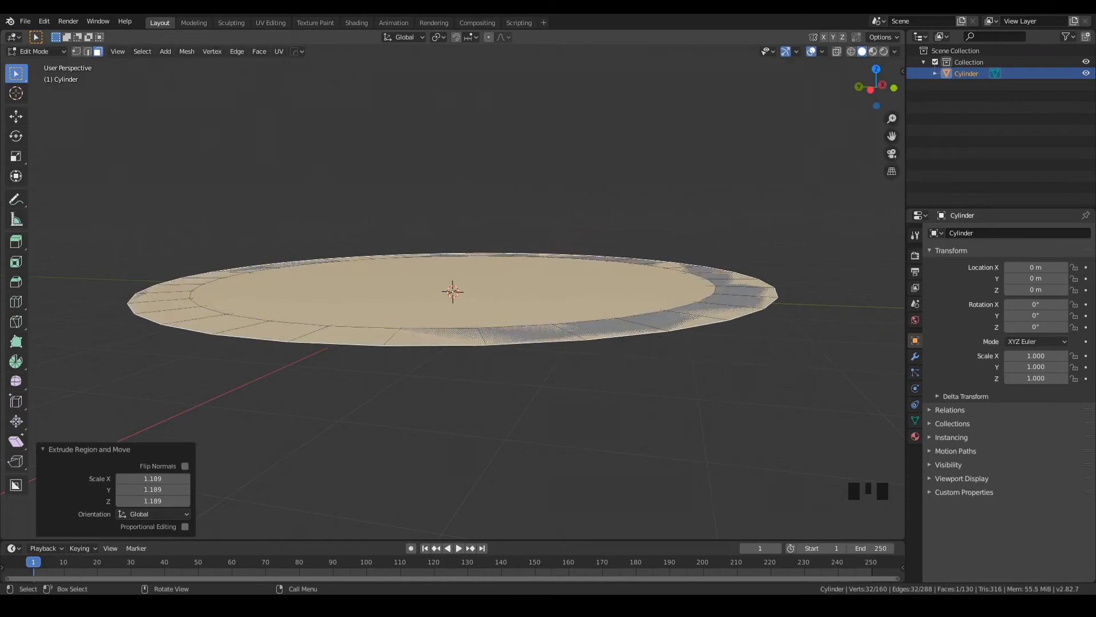
pyautogui.press('g')
pyautogui.press('z')
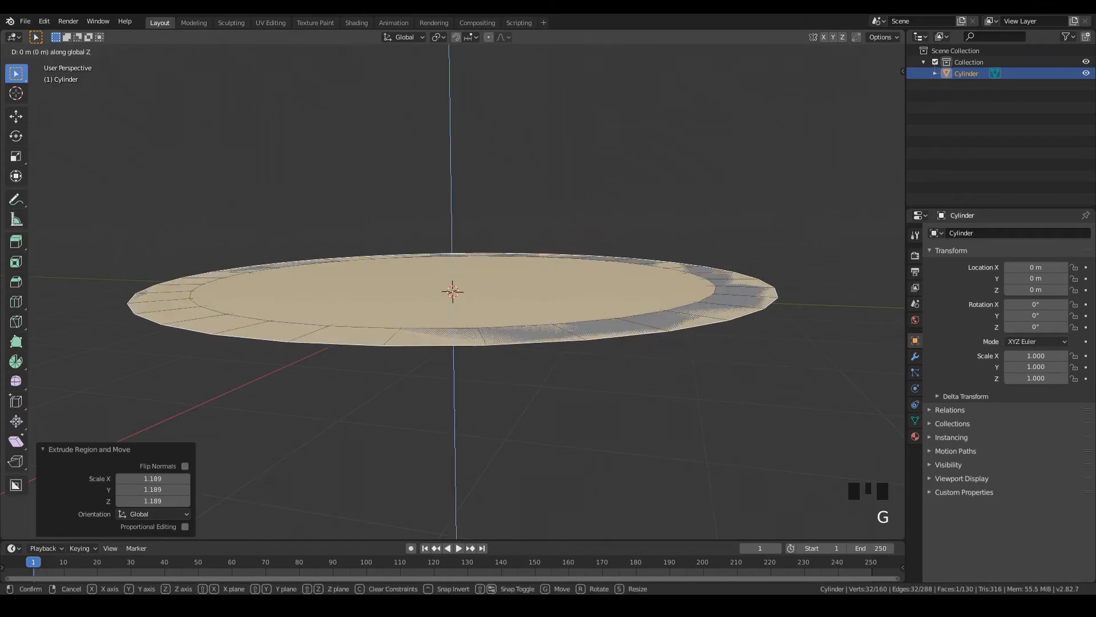
pyautogui.click(822, 377)
# Step: Extrude the top face in place and scale it inward to about 0.976 to form a thin rim
pyautogui.moveTo(822, 377); pyautogui.dragTo(711, 380, button='middle')
pyautogui.scroll(2, 782, 357)
pyautogui.scroll(-4, 714, 376)
pyautogui.scroll(3, 454, 291)
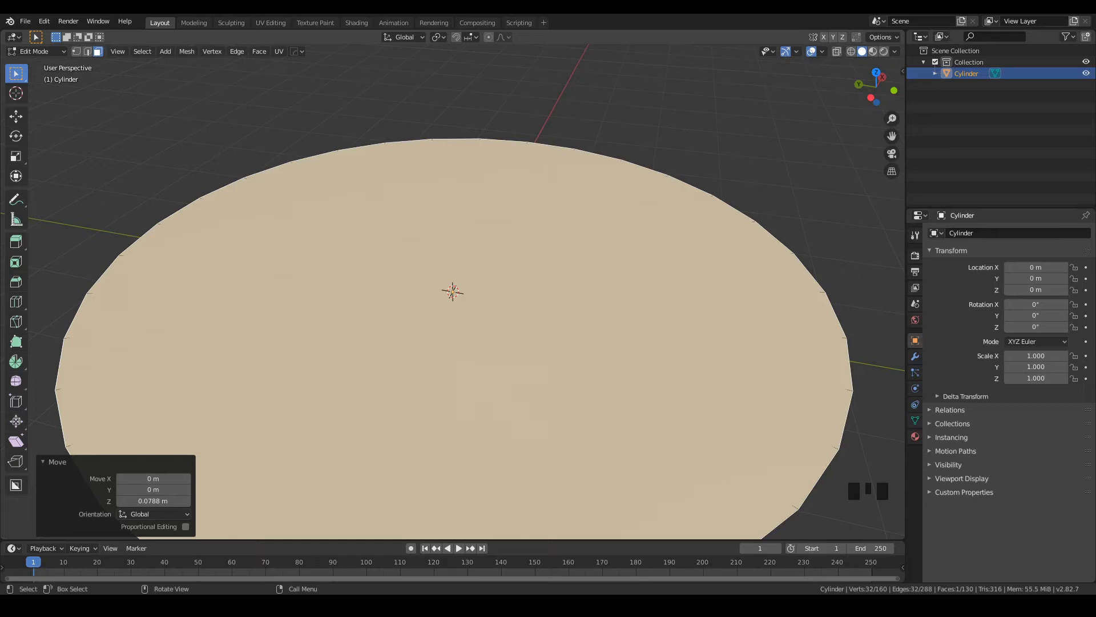
pyautogui.press('e')
pyautogui.press('s')
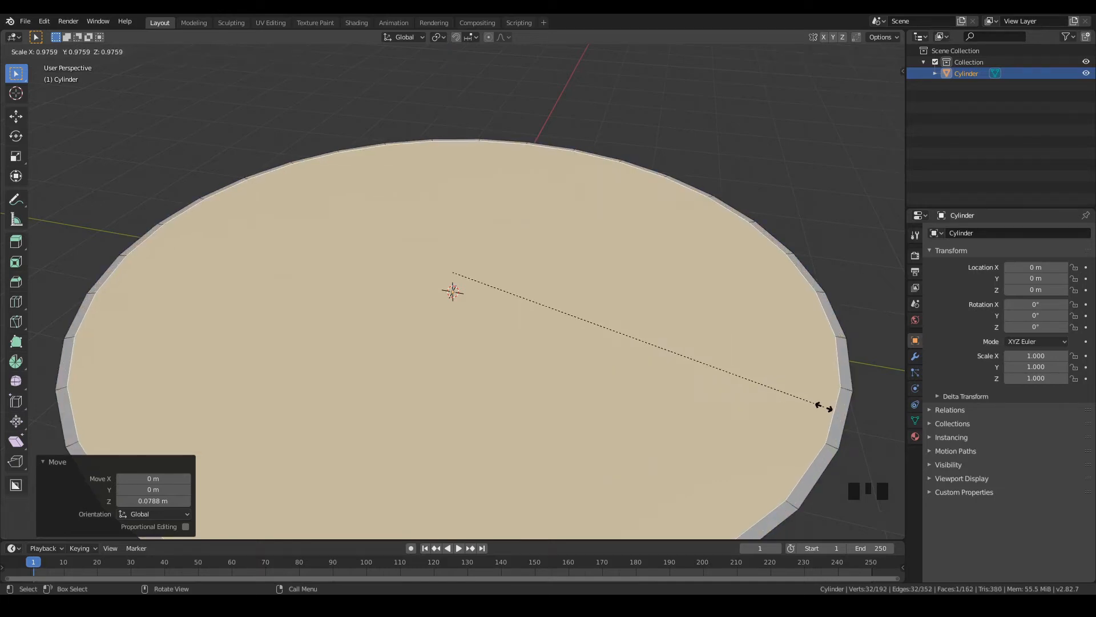
pyautogui.click(824, 406)
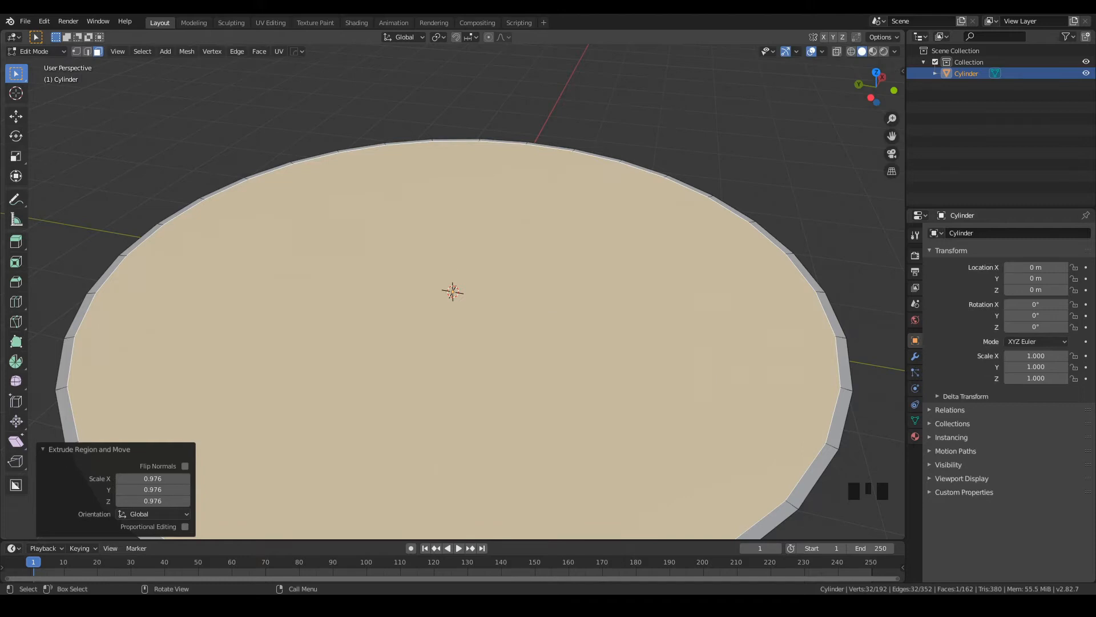
# Step: Extrude the face inside the rim, scaled to about 0.82, and lower it about 0.072 m along Z
pyautogui.press('e')
pyautogui.press('s')
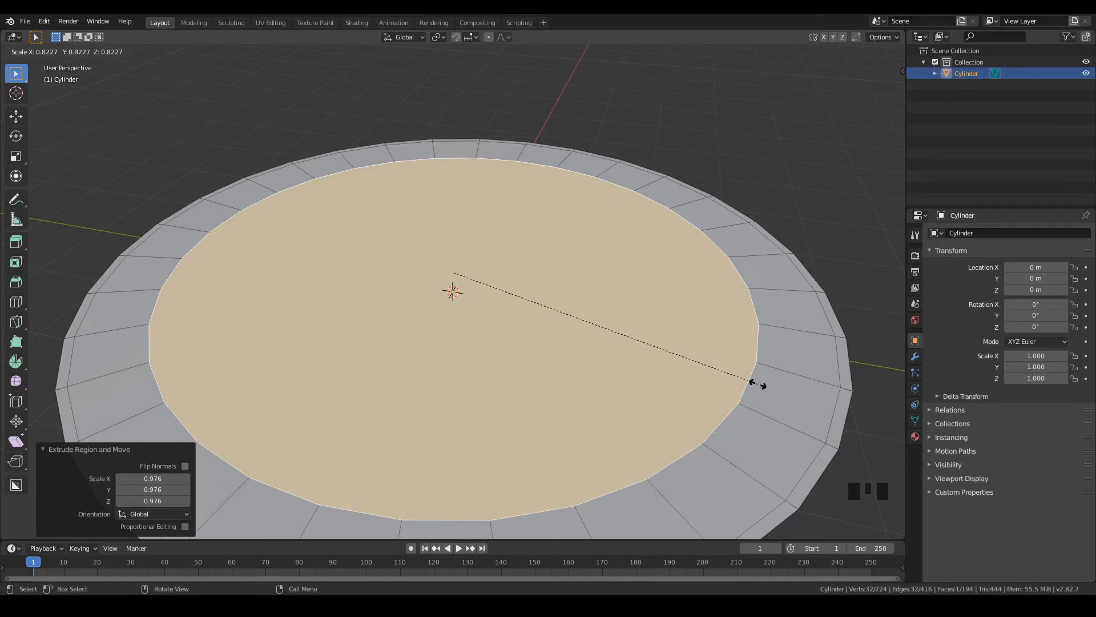
pyautogui.click(759, 384)
pyautogui.moveTo(759, 384); pyautogui.dragTo(760, 320, button='middle')
pyautogui.press('g')
pyautogui.press('z')
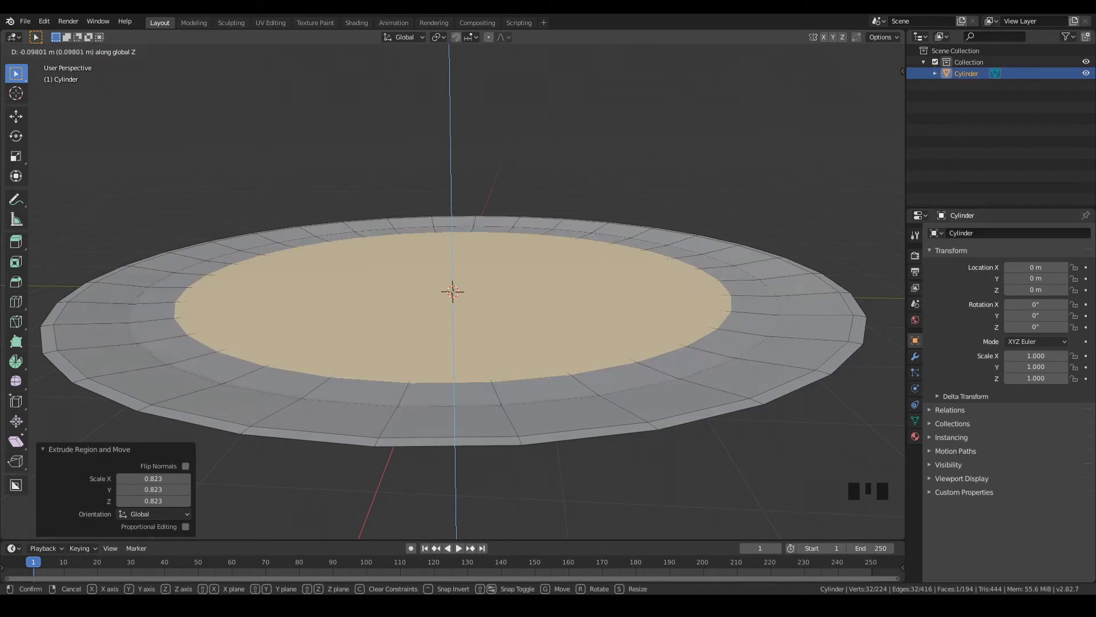
pyautogui.press('Return')
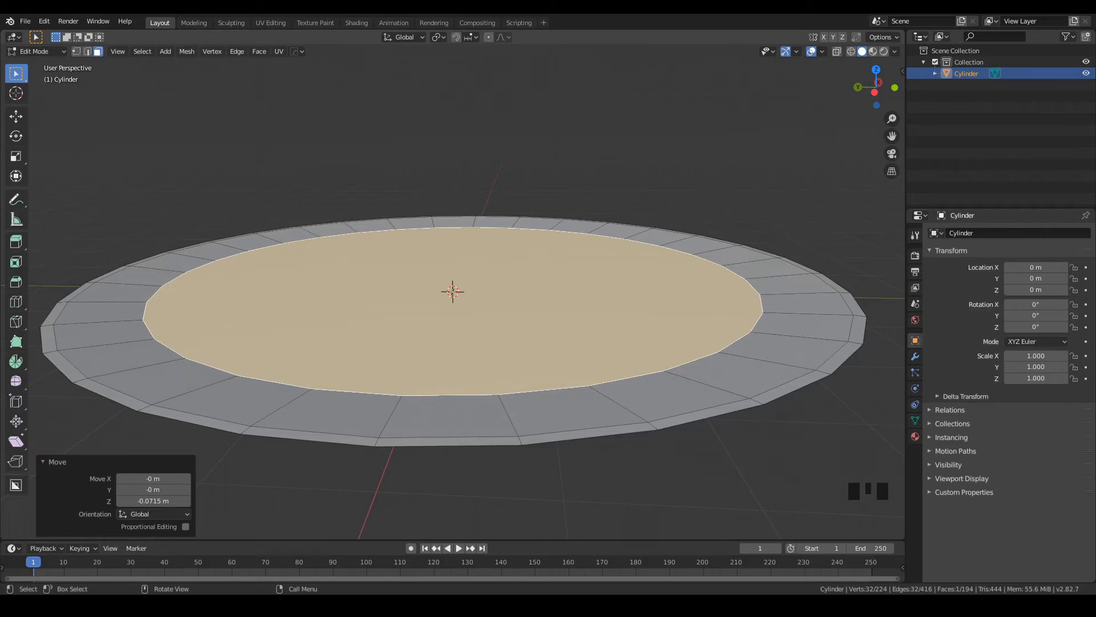
# Step: Enlarge the lowered inner face to about 1.05 times and raise it about 0.006 m along Z
pyautogui.press('s')
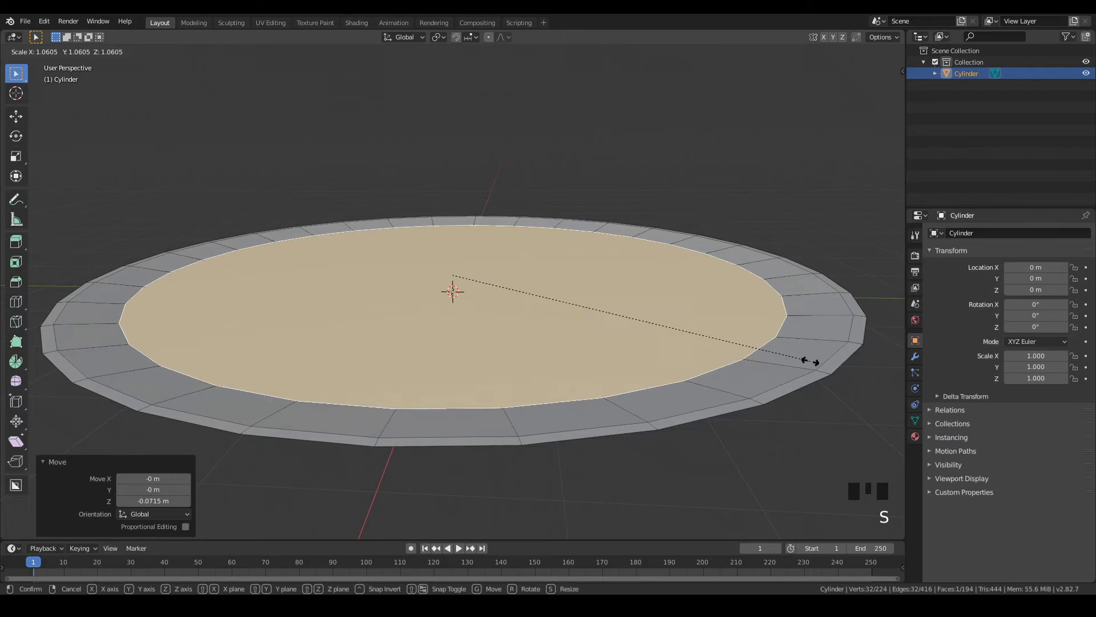
pyautogui.click(807, 358)
pyautogui.press('g')
pyautogui.press('z')
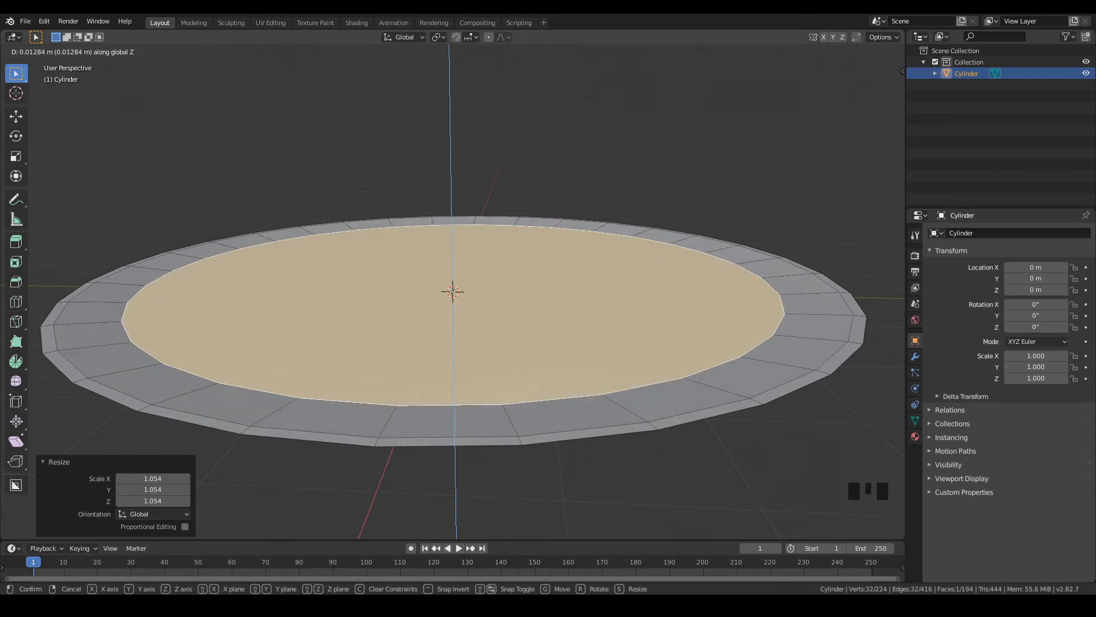
pyautogui.press('Return')
# Step: Extrude the inner face inward at 0.75 scale and lower it about 0.041 m along Z
pyautogui.moveTo(513, 342)
pyautogui.mouseDown(button='middle')
pyautogui.moveTo(514, 285)
pyautogui.moveTo(514, 354)
pyautogui.mouseUp(button='middle')
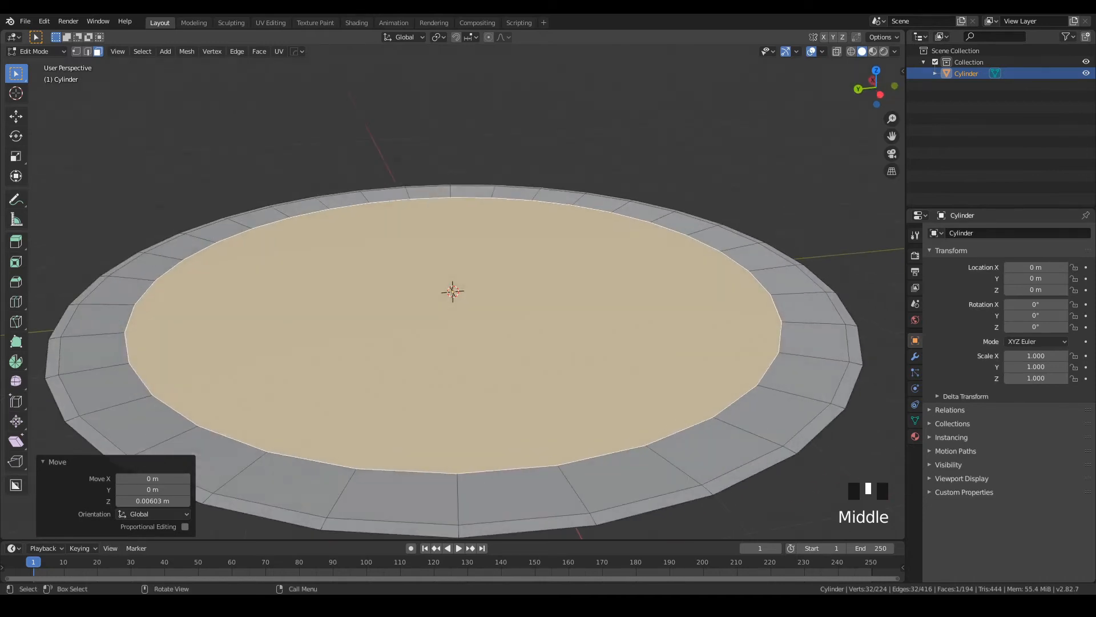
pyautogui.press('e')
pyautogui.press('s')
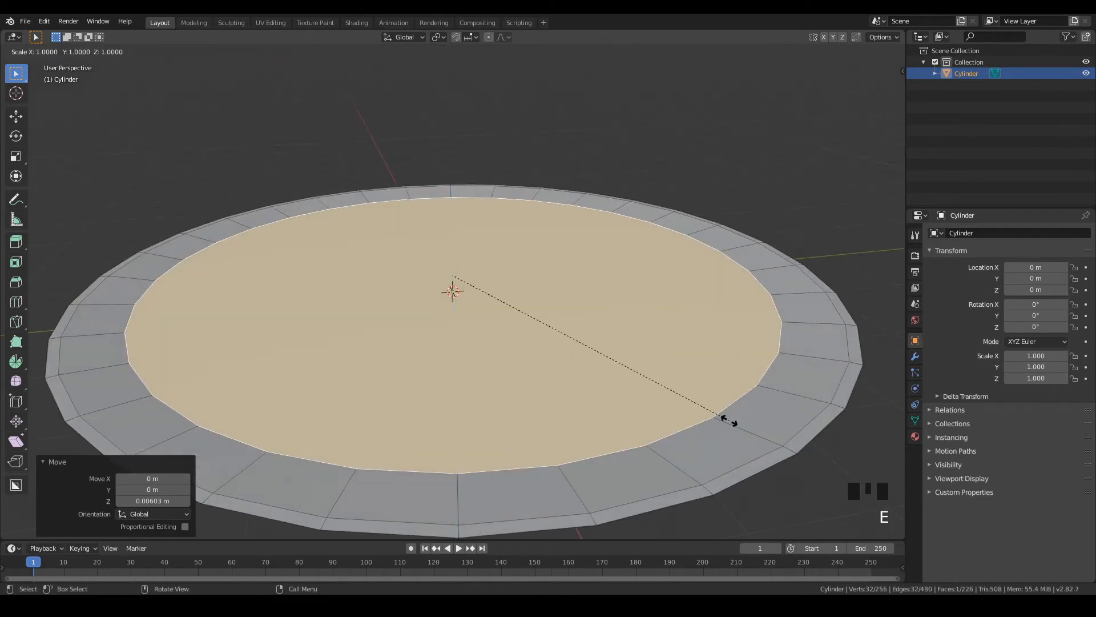
pyautogui.press('Return')
pyautogui.moveTo(513, 342)
pyautogui.mouseDown(button='middle')
pyautogui.moveTo(514, 296)
pyautogui.moveTo(514, 322)
pyautogui.mouseUp(button='middle')
pyautogui.press('g')
pyautogui.press('z')
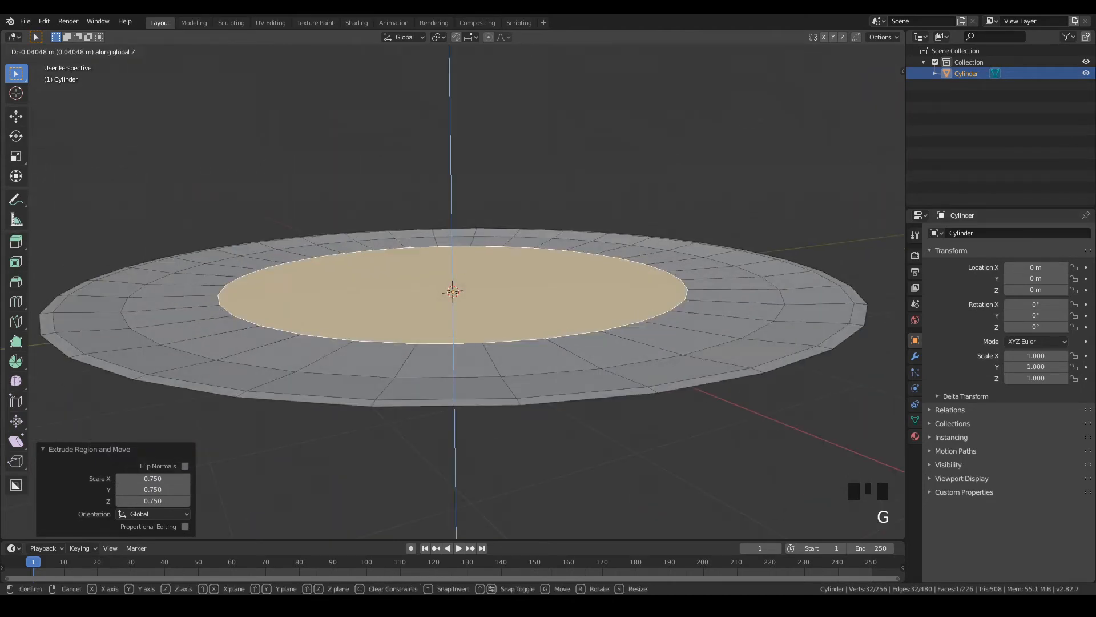
pyautogui.press('Return')
# Step: Extrude the centre face inward at 0.5 scale and sink it about 0.095 m along Z
pyautogui.moveTo(456, 285); pyautogui.dragTo(457, 354, button='middle')
pyautogui.press('e')
pyautogui.press('s')
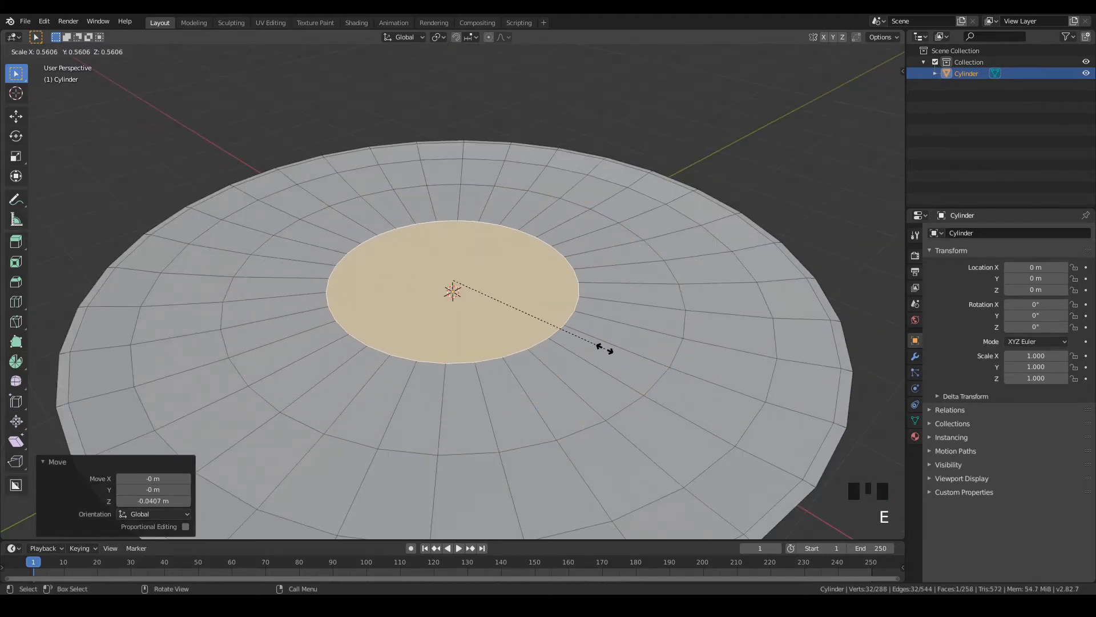
pyautogui.click(587, 340)
pyautogui.press('g')
pyautogui.press('z')
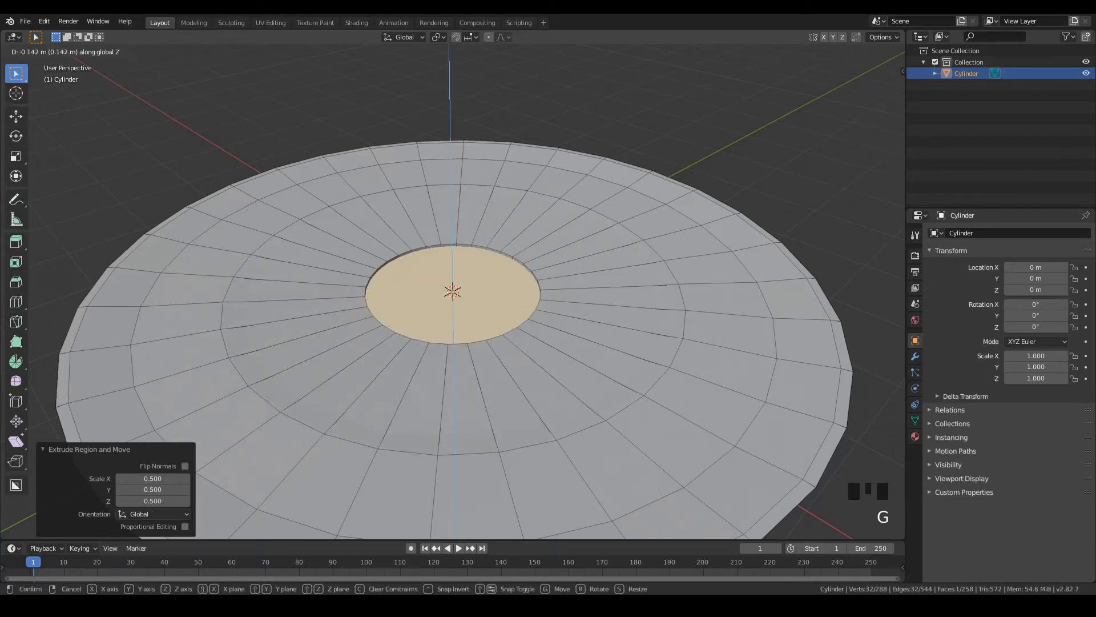
pyautogui.press('Return')
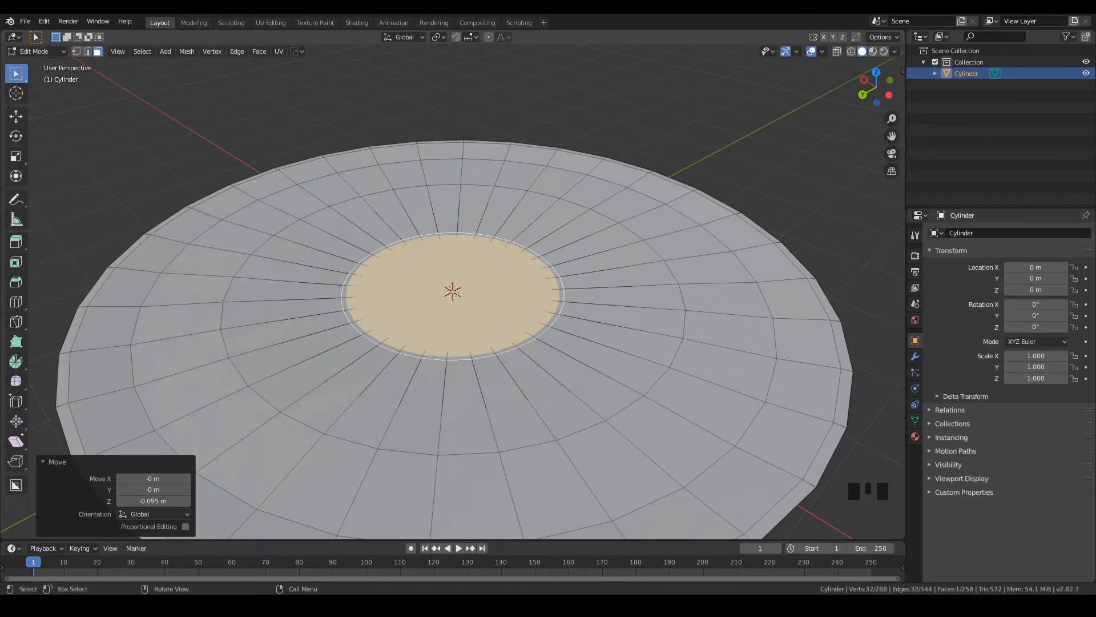
# Step: Shrink the sunken centre face to 0.73 scale and extrude it inward at 0.87 scale
pyautogui.press('s')
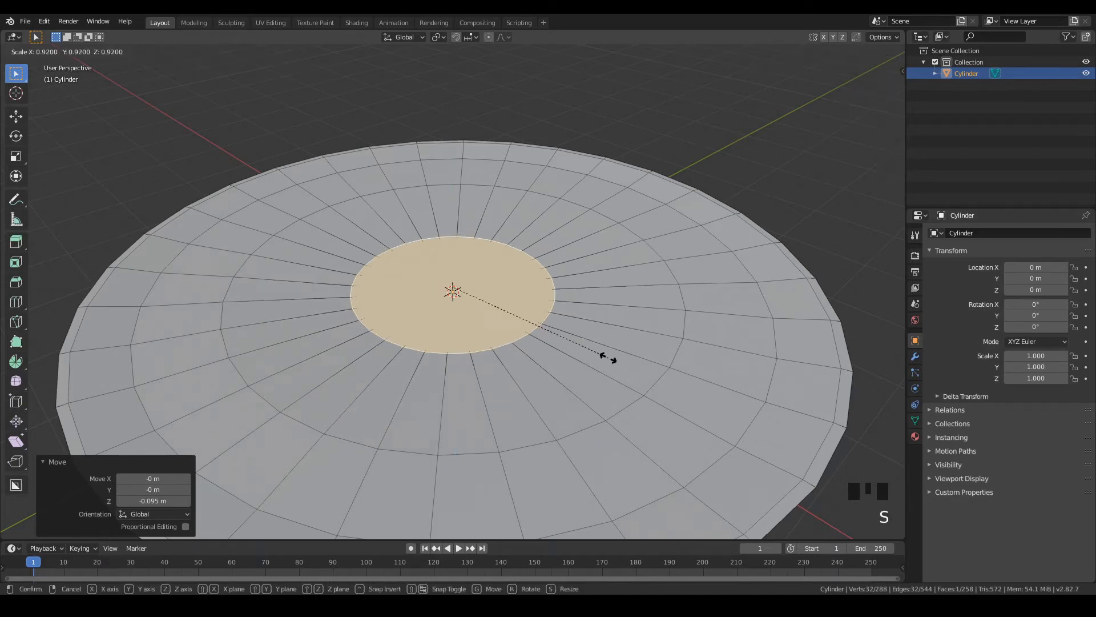
pyautogui.click(575, 348)
pyautogui.press('e')
pyautogui.press('s')
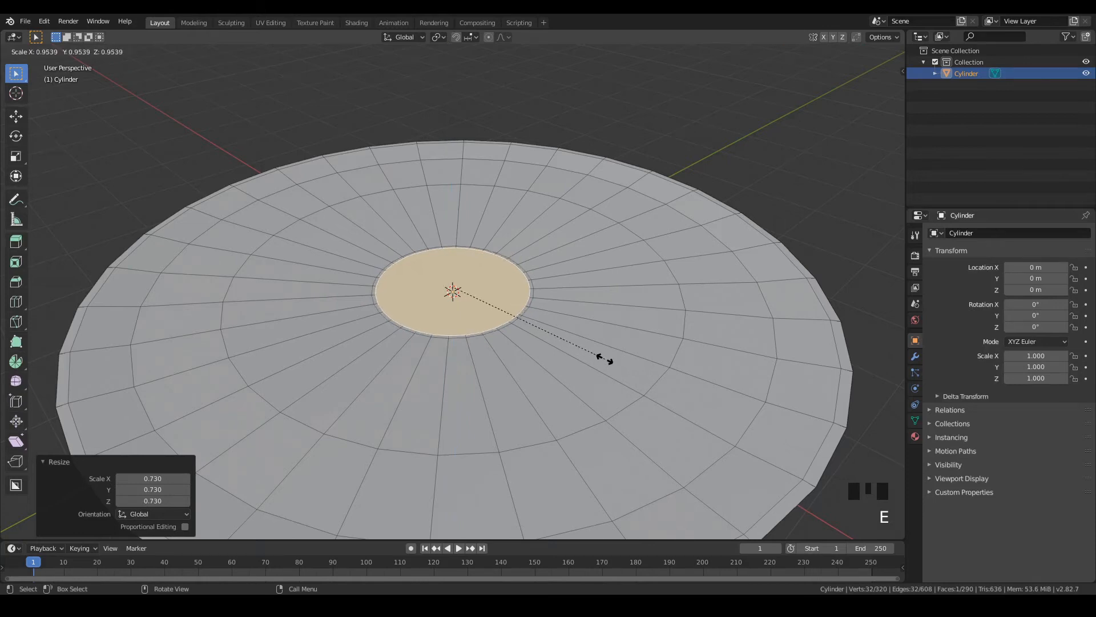
pyautogui.click(591, 351)
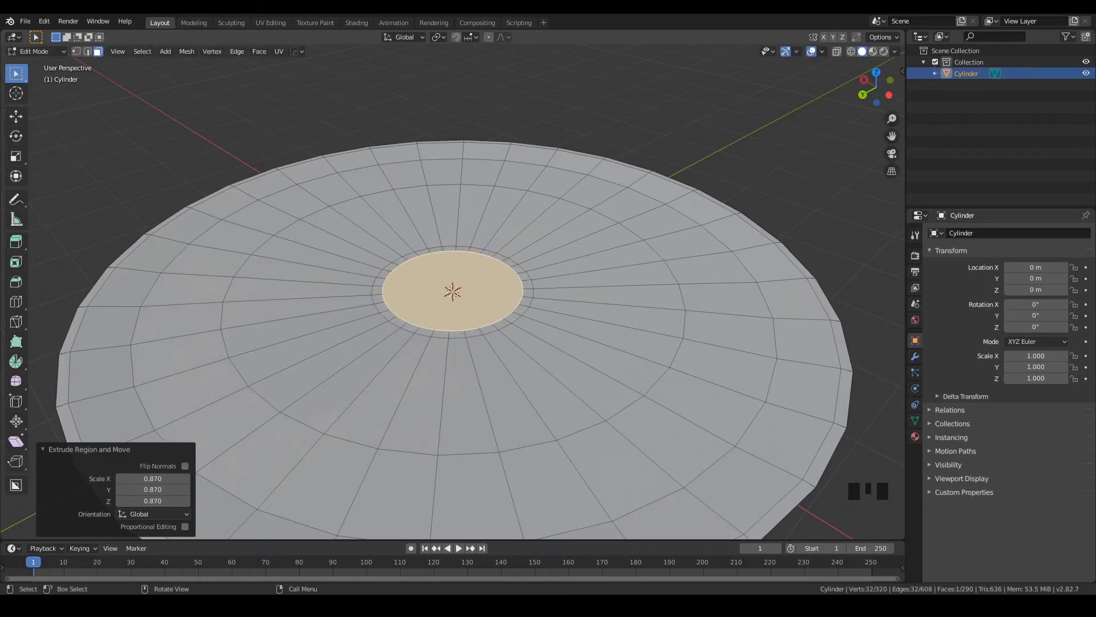
# Step: Lower the newly extruded centre face about 0.032 m along Z
pyautogui.press('g')
pyautogui.press('z')
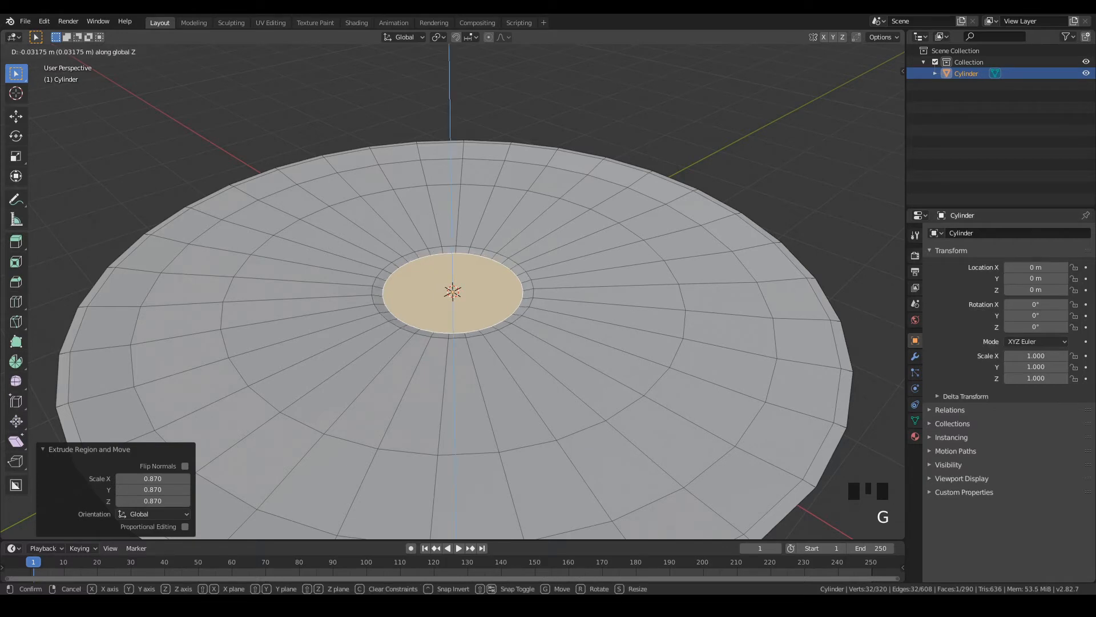
pyautogui.press('Return')
# Step: Switch the mesh selection mode from faces to edges
pyautogui.moveTo(457, 343); pyautogui.dragTo(457, 299, button='middle')
pyautogui.scroll(2, 457, 286)
pyautogui.scroll(-2, 474, 343)
pyautogui.scroll(-1, 463, 345)
pyautogui.scroll(2, 451, 319)
pyautogui.click(595, 235)
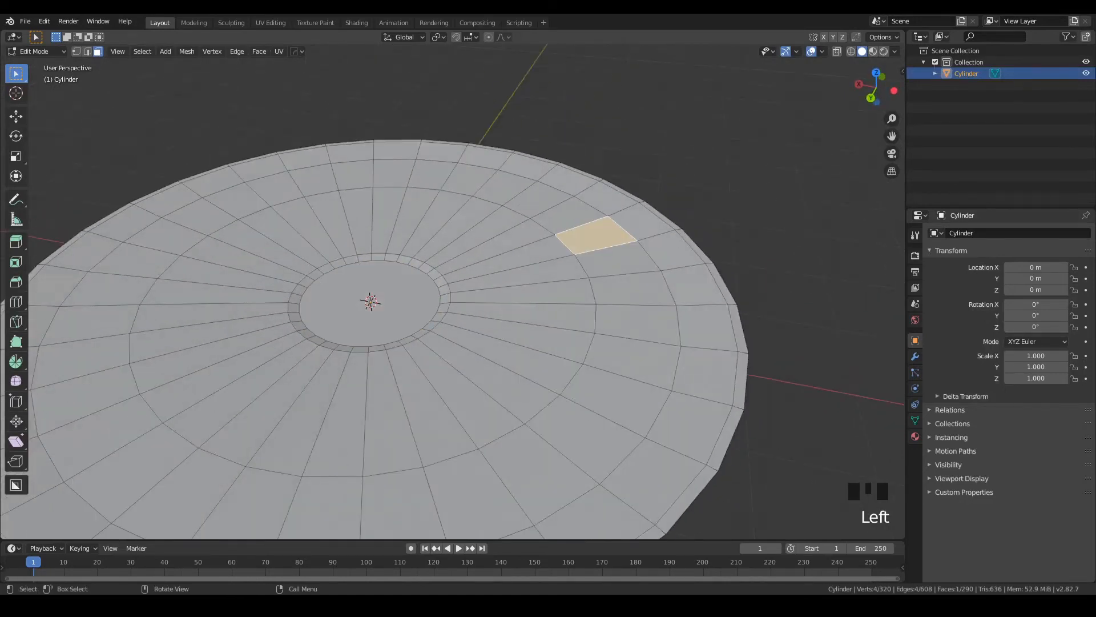
pyautogui.click(87, 51)
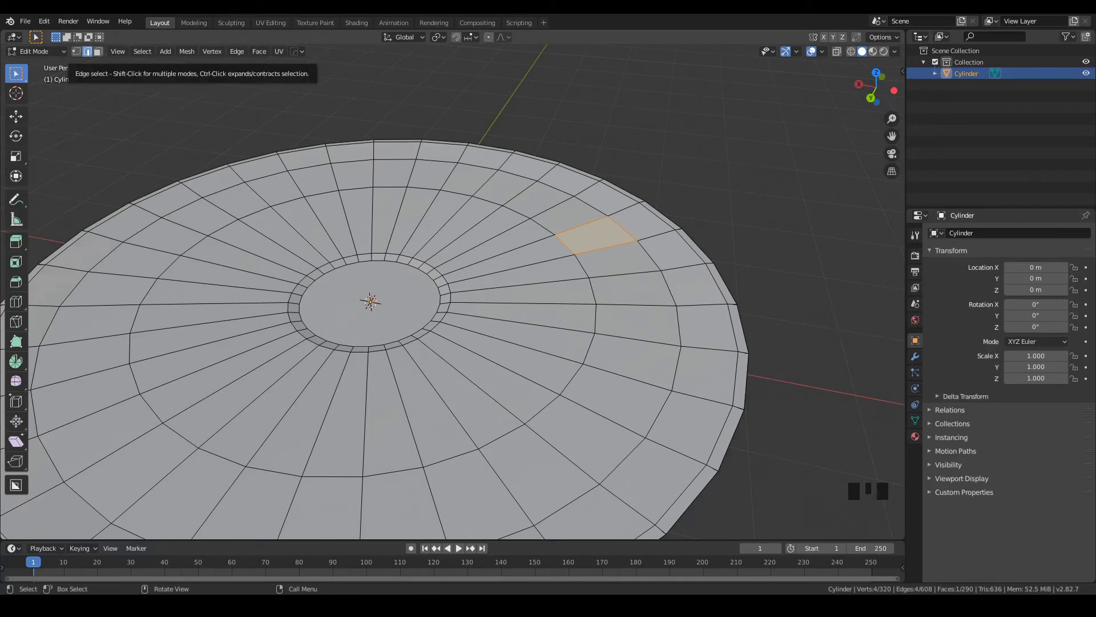
# Step: Select the middle edge loop on the dish's upper surface, scale it to about 0.945 and lower it about 0.018 m along Z
pyautogui.click(542, 226)
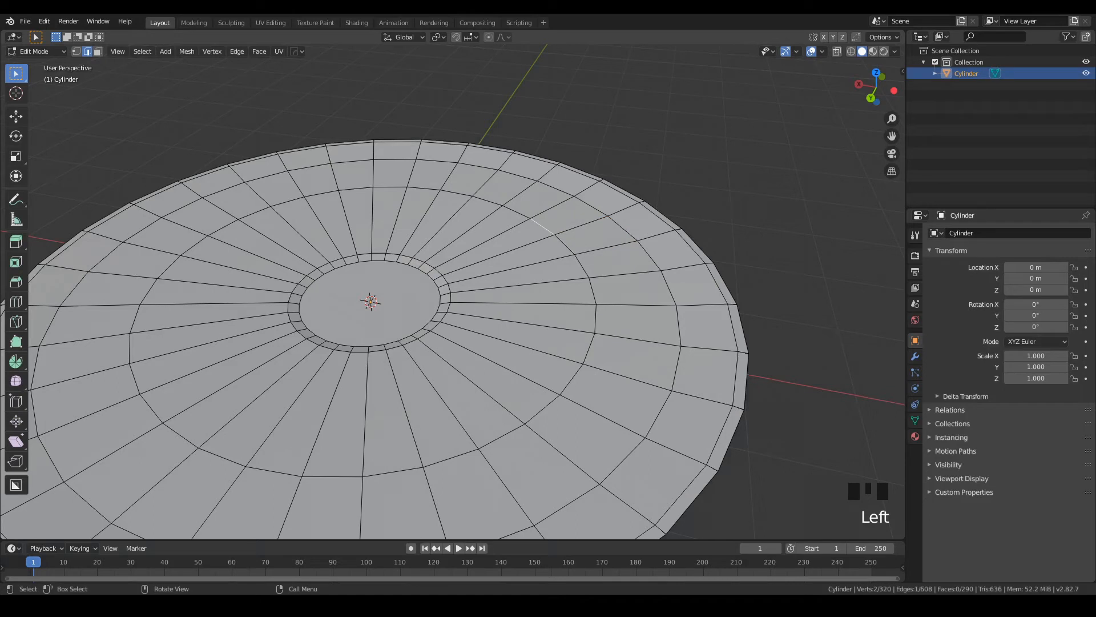
pyautogui.press('alt')
pyautogui.keyDown('alt'); pyautogui.keyDown('shift'); pyautogui.click(564, 243); pyautogui.keyUp('shift'); pyautogui.keyUp('alt')
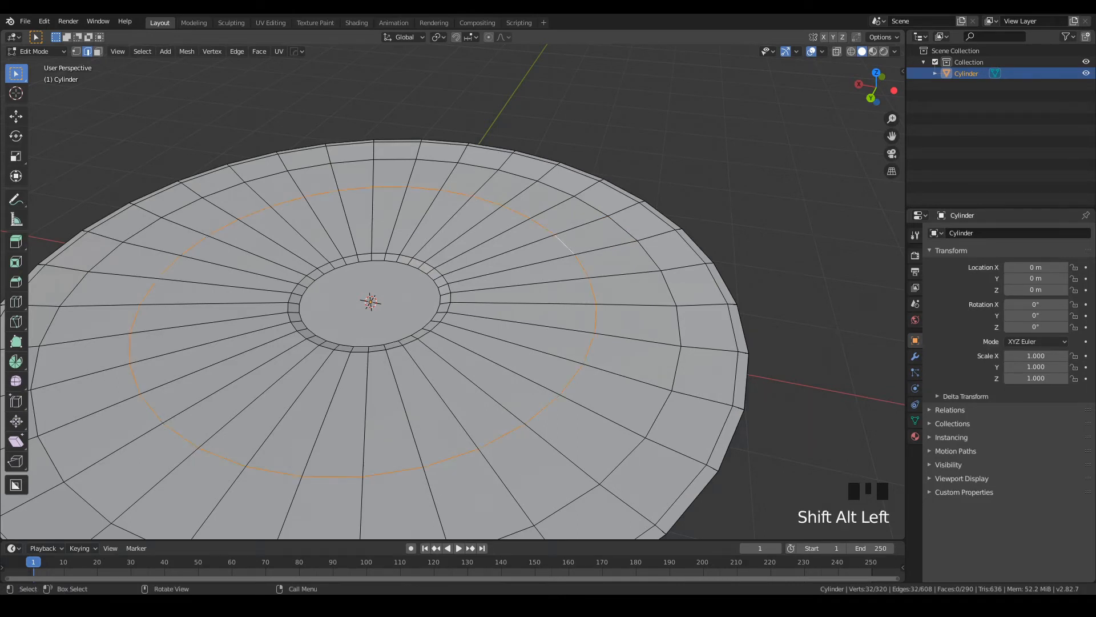
pyautogui.moveTo(564, 243); pyautogui.dragTo(560, 216, button='middle')
pyautogui.press('s')
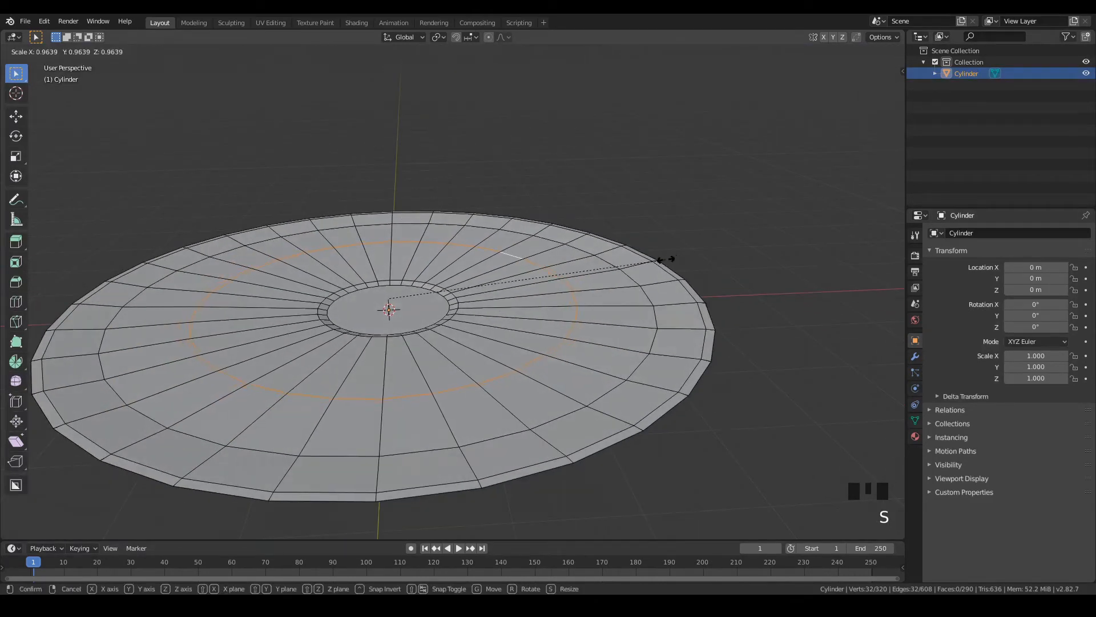
pyautogui.click(657, 257)
pyautogui.press('g')
pyautogui.press('z')
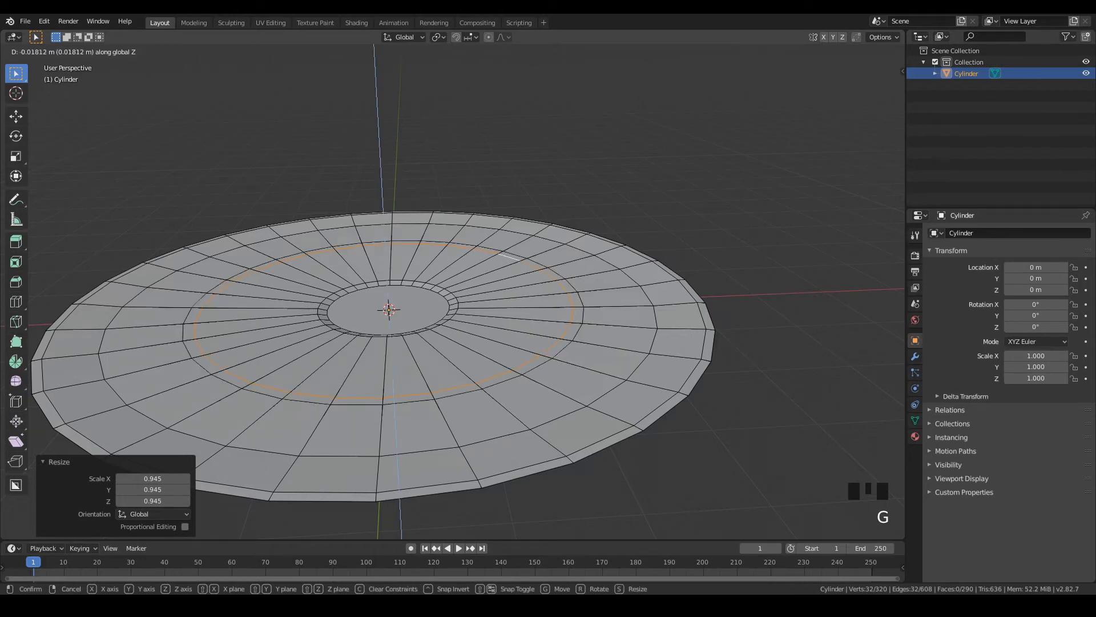
pyautogui.click(510, 274)
# Step: Lower the outer of the two close edge loops on the dish's underside about 0.023 m along Z
pyautogui.moveTo(510, 274); pyautogui.dragTo(577, 257, button='middle')
pyautogui.scroll(2, 550, 244)
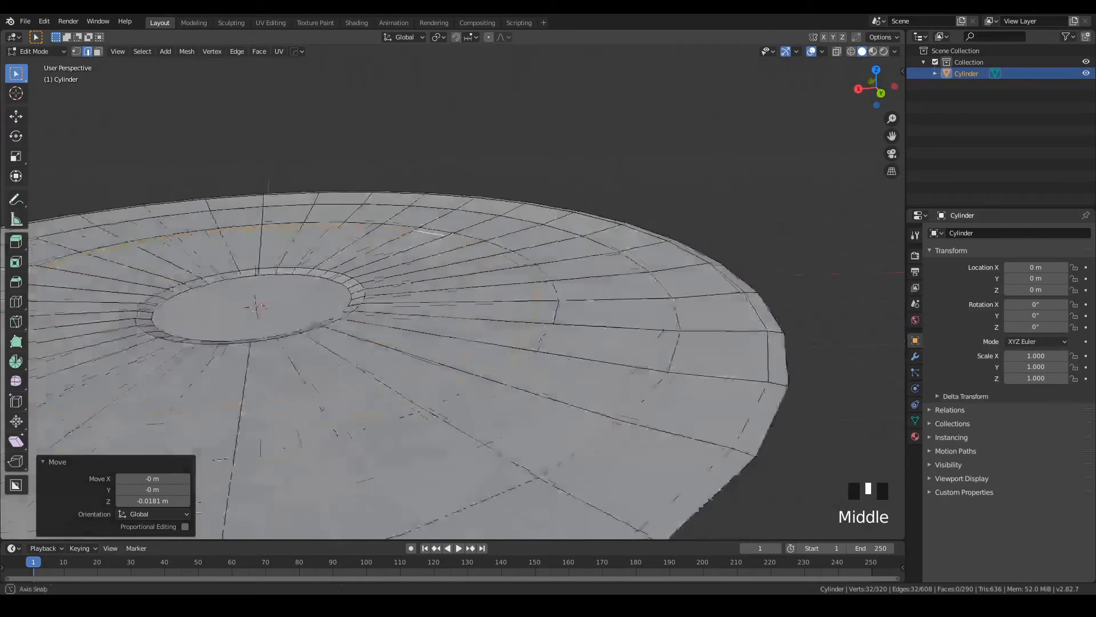
pyautogui.scroll(2, 577, 257)
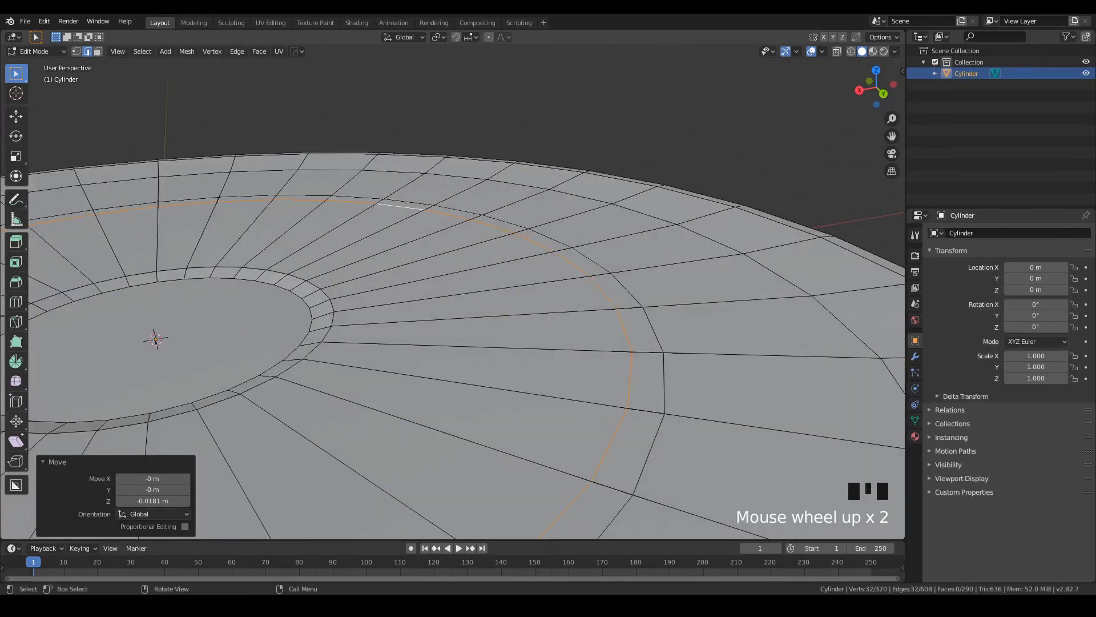
pyautogui.moveTo(577, 257); pyautogui.dragTo(581, 220, button='middle')
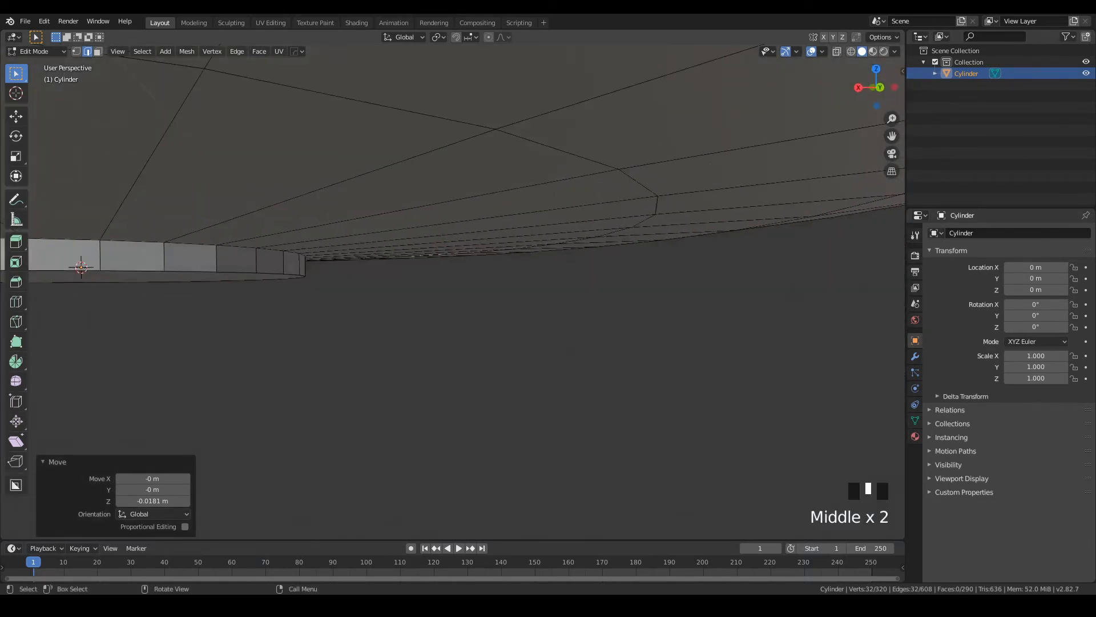
pyautogui.click(571, 151)
pyautogui.scroll(-4, 571, 151)
pyautogui.moveTo(571, 152); pyautogui.dragTo(571, 126, button='middle')
pyautogui.press('alt')
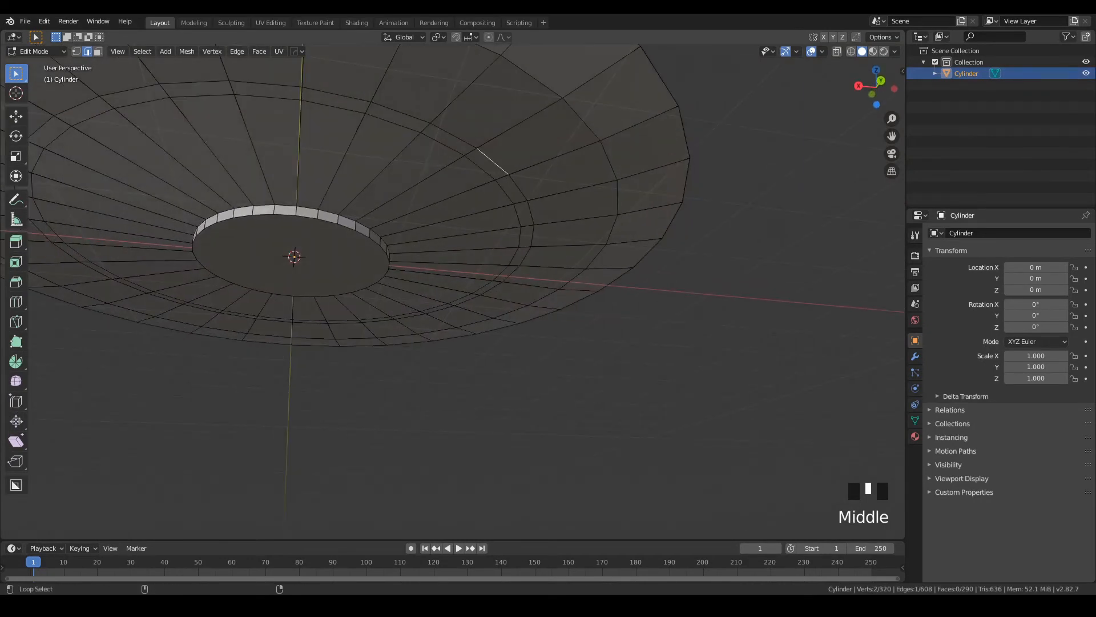
pyautogui.keyDown('alt'); pyautogui.keyDown('shift'); pyautogui.click(399, 113); pyautogui.keyUp('shift'); pyautogui.keyUp('alt')
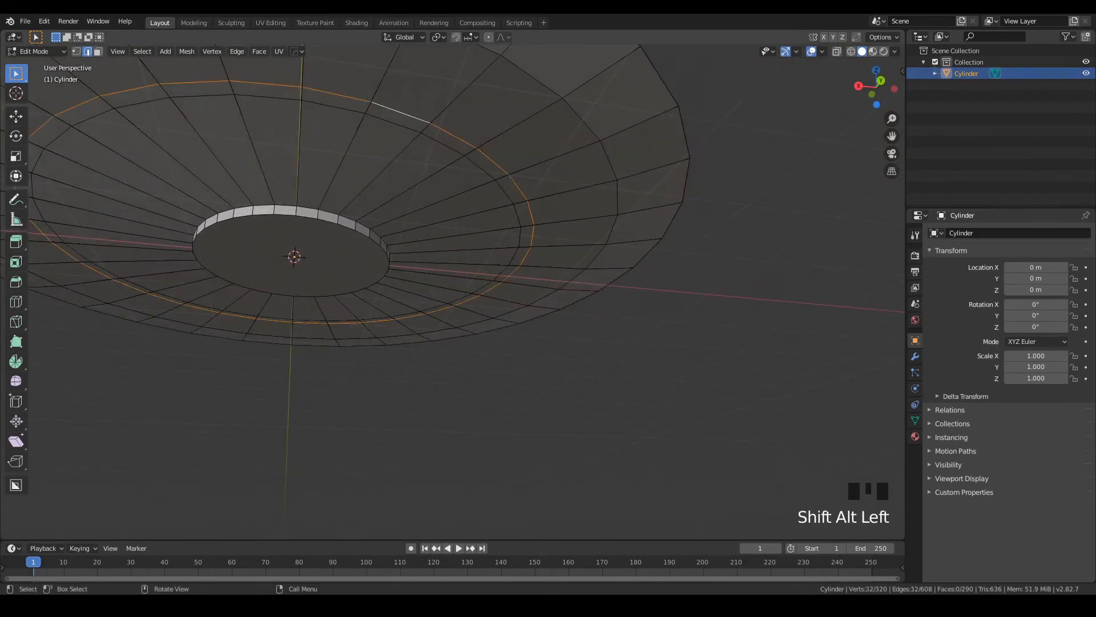
pyautogui.press('g')
pyautogui.press('z')
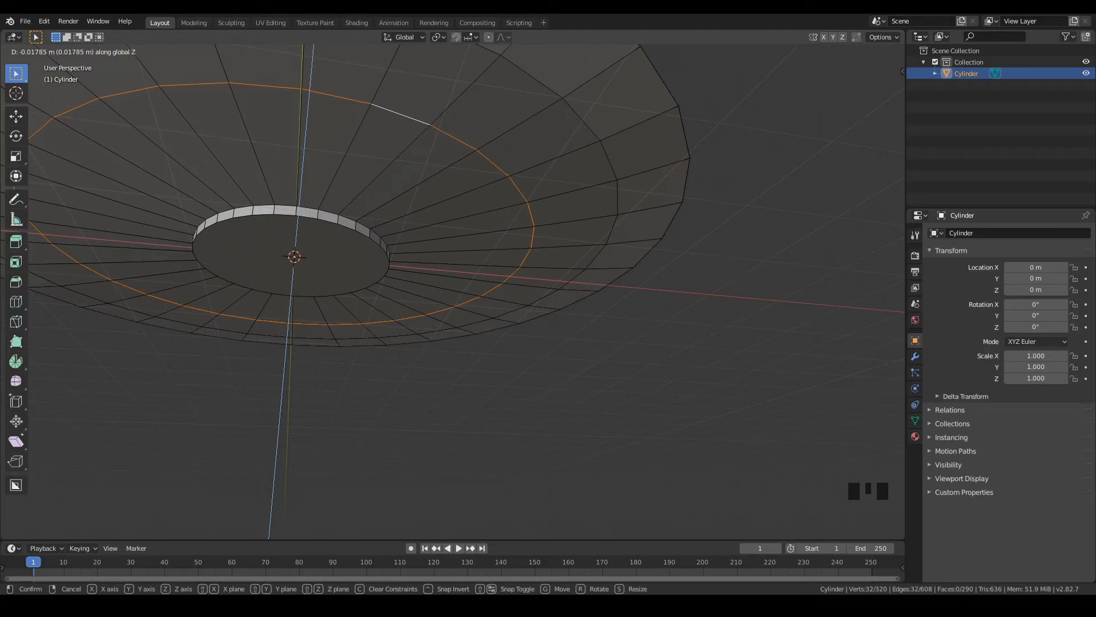
pyautogui.click(457, 274)
# Step: Select the middle edge loop on the upper surface again and lower it about 0.011 m along Z
pyautogui.moveTo(457, 274); pyautogui.dragTo(459, 332, button='middle')
pyautogui.moveTo(459, 333); pyautogui.dragTo(491, 268, button='middle')
pyautogui.scroll(2, 487, 220)
pyautogui.scroll(-2, 491, 240)
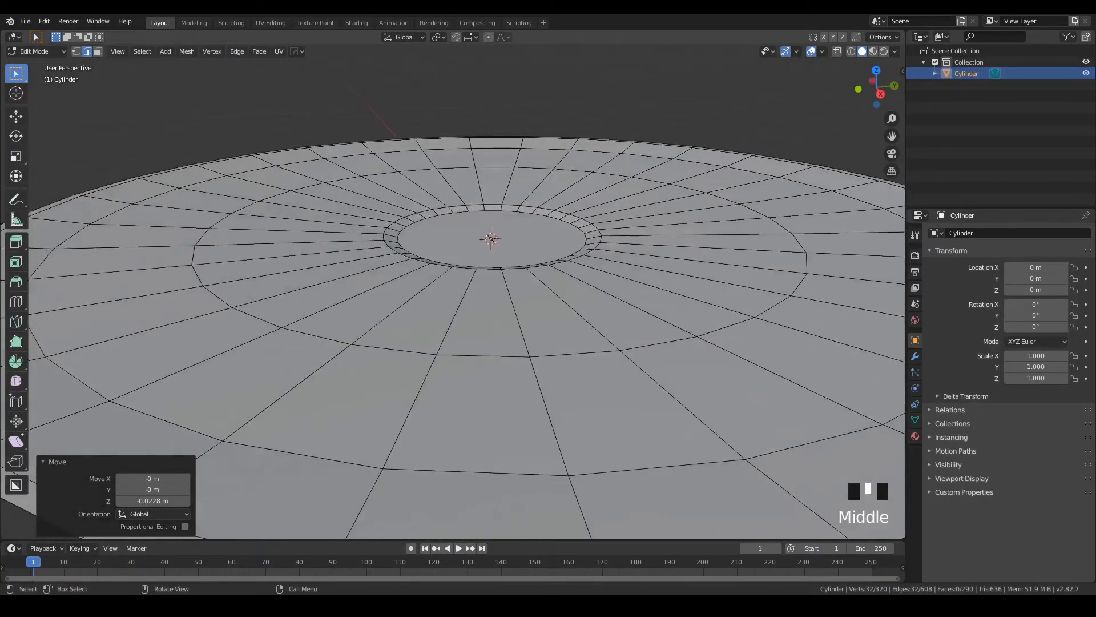
pyautogui.click(798, 284)
pyautogui.keyDown('alt'); pyautogui.keyDown('shift'); pyautogui.click(807, 264); pyautogui.keyUp('shift'); pyautogui.keyUp('alt')
pyautogui.press('g')
pyautogui.press('z')
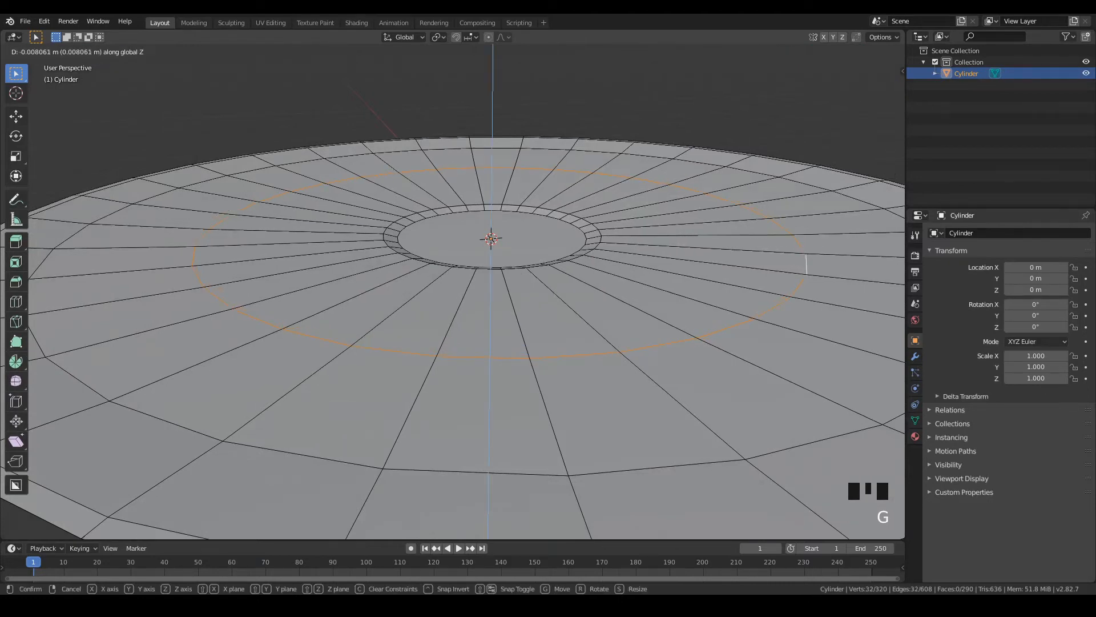
pyautogui.click(806, 264)
# Step: Add one loop cut in the outer band of the upper surface, slid towards the rim with a factor of about 0.842
pyautogui.moveTo(806, 264); pyautogui.dragTo(588, 314, button='middle')
pyautogui.scroll(-4, 806, 218)
pyautogui.scroll(3, 742, 211)
pyautogui.keyDown('shift'); pyautogui.moveTo(588, 314); pyautogui.dragTo(332, 337, button='middle'); pyautogui.keyUp('shift')
pyautogui.scroll(4, 554, 320)
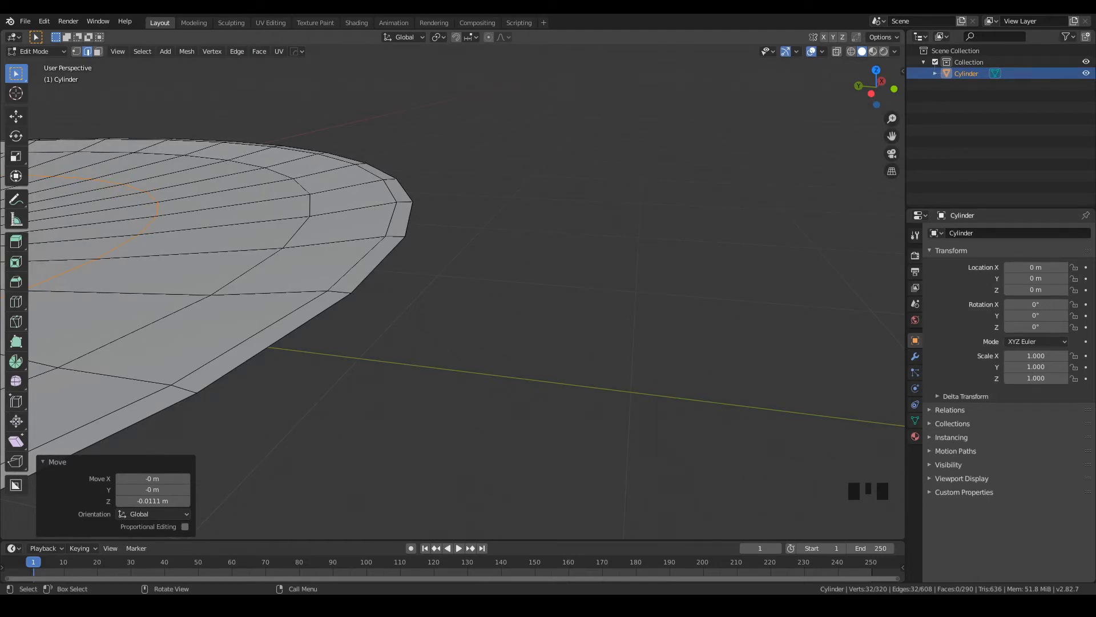
pyautogui.moveTo(331, 337); pyautogui.dragTo(340, 322, button='middle')
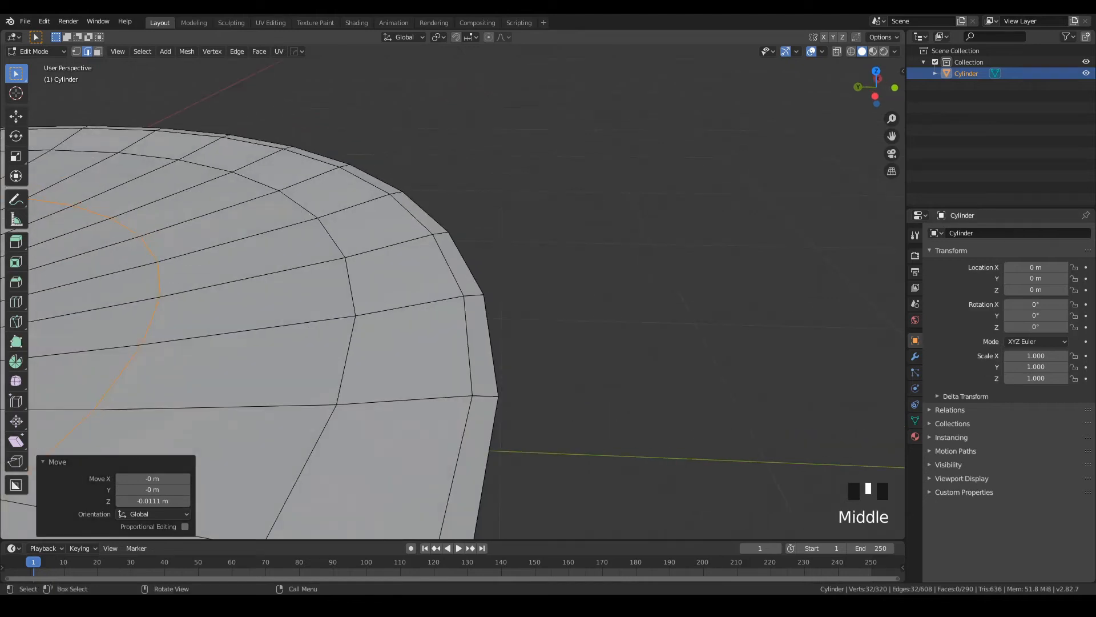
pyautogui.hotkey('ctrl', 'r')
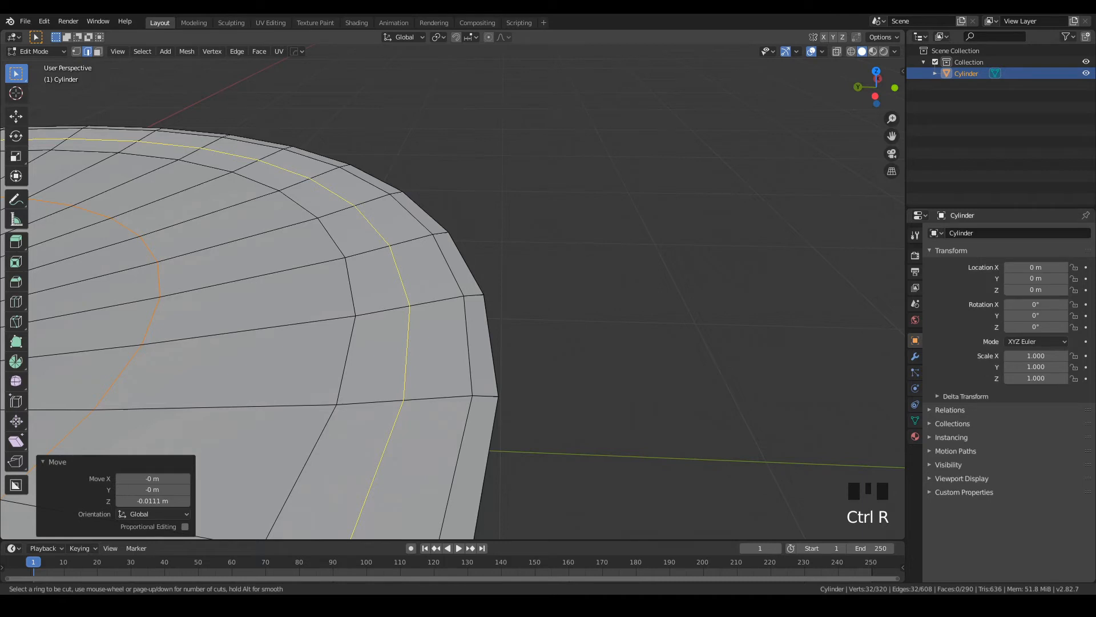
pyautogui.click(417, 260)
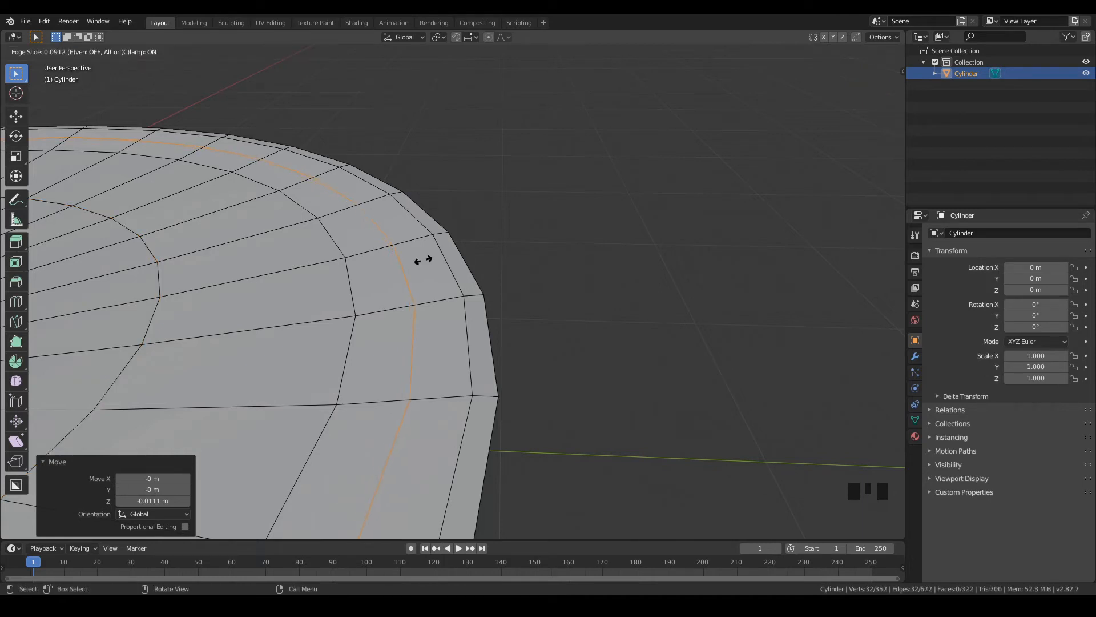
pyautogui.click(457, 258)
# Step: Raise the new edge loop beside the rim about 0.009 m along Z
pyautogui.moveTo(457, 258); pyautogui.dragTo(458, 242, button='middle')
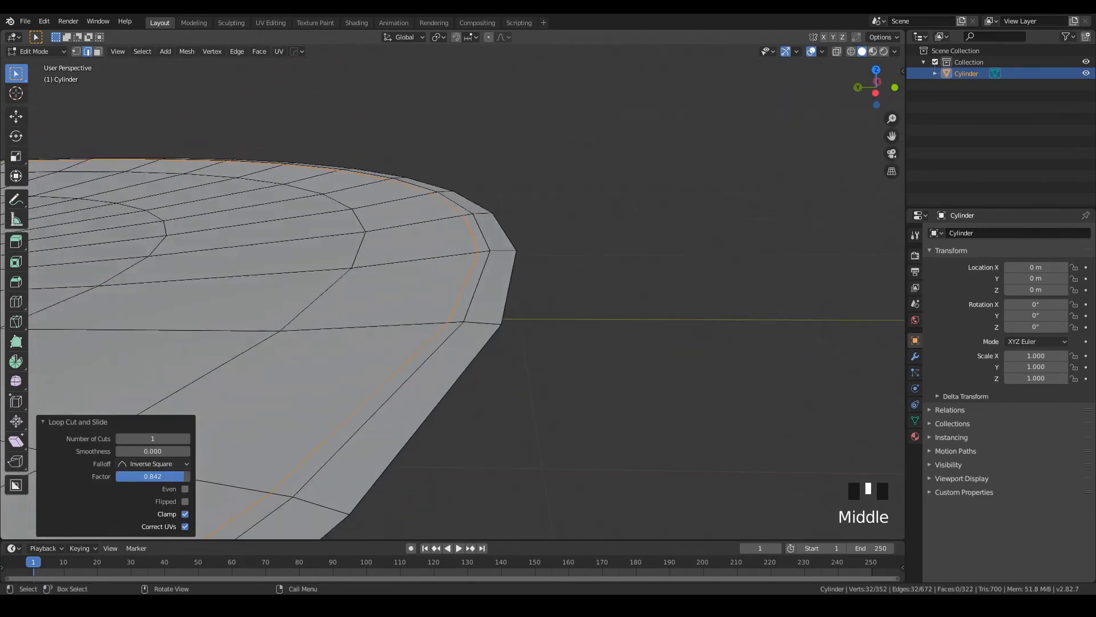
pyautogui.press('g')
pyautogui.press('z')
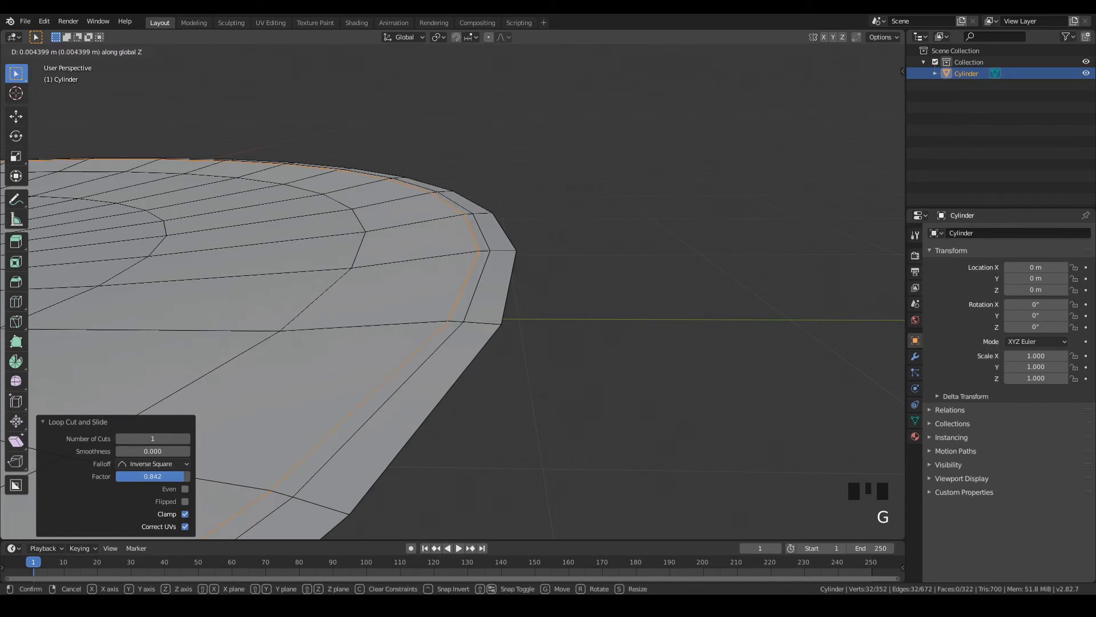
pyautogui.click(458, 242)
# Step: Select the neighbouring edge loop on the rim's inner edge and raise it about 0.0076 m along Z
pyautogui.moveTo(457, 242); pyautogui.dragTo(458, 233, button='middle')
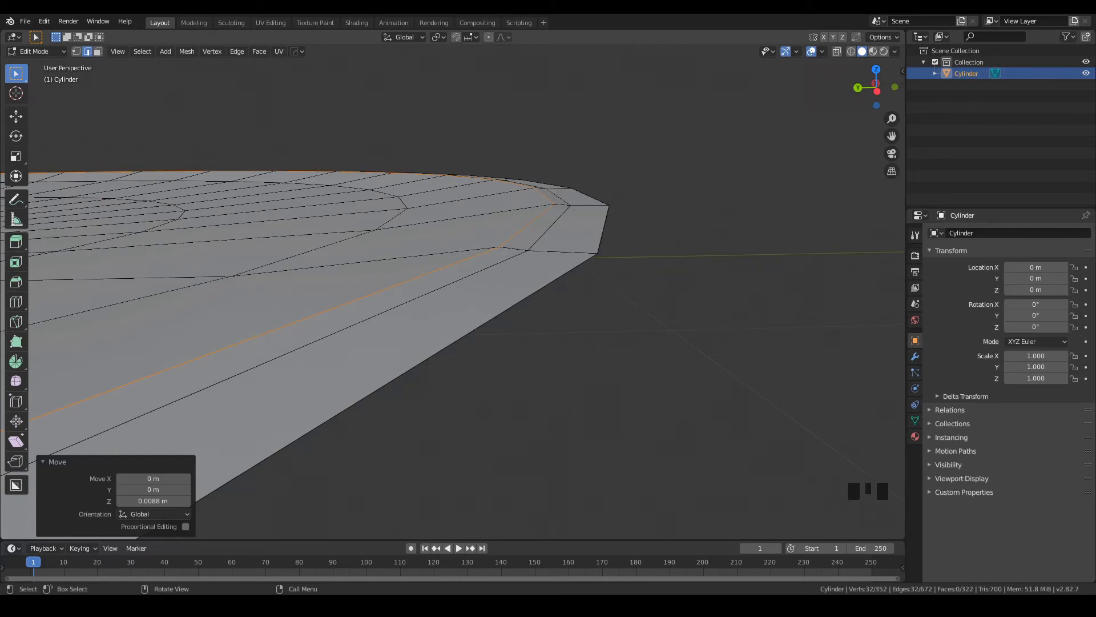
pyautogui.click(559, 197)
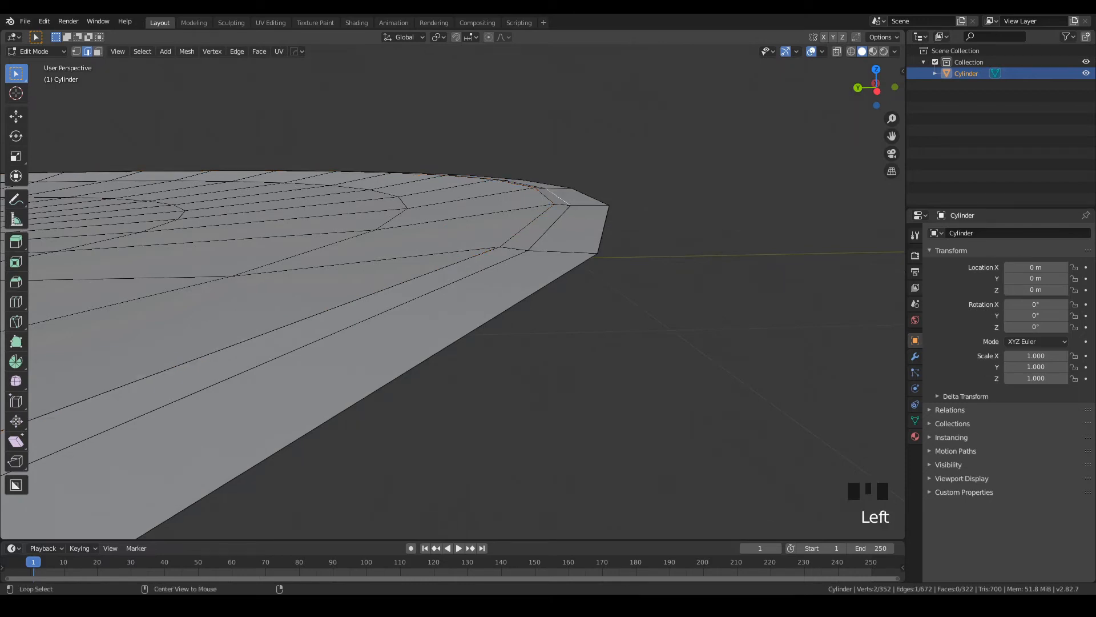
pyautogui.keyDown('alt'); pyautogui.keyDown('shift'); pyautogui.click(550, 228); pyautogui.keyUp('shift'); pyautogui.keyUp('alt')
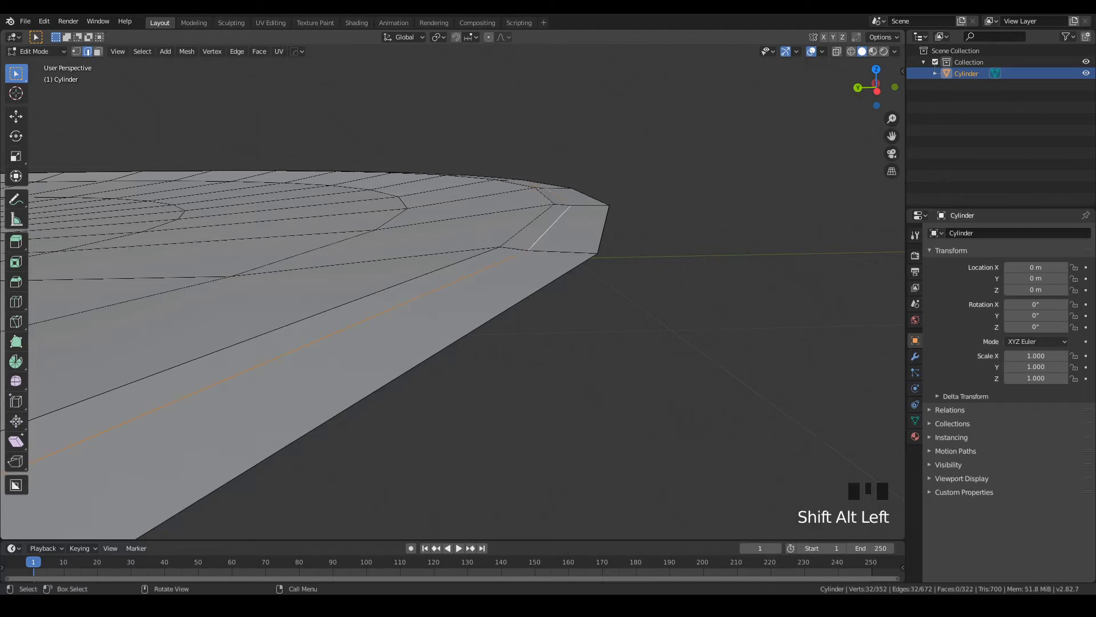
pyautogui.press('g')
pyautogui.press('z')
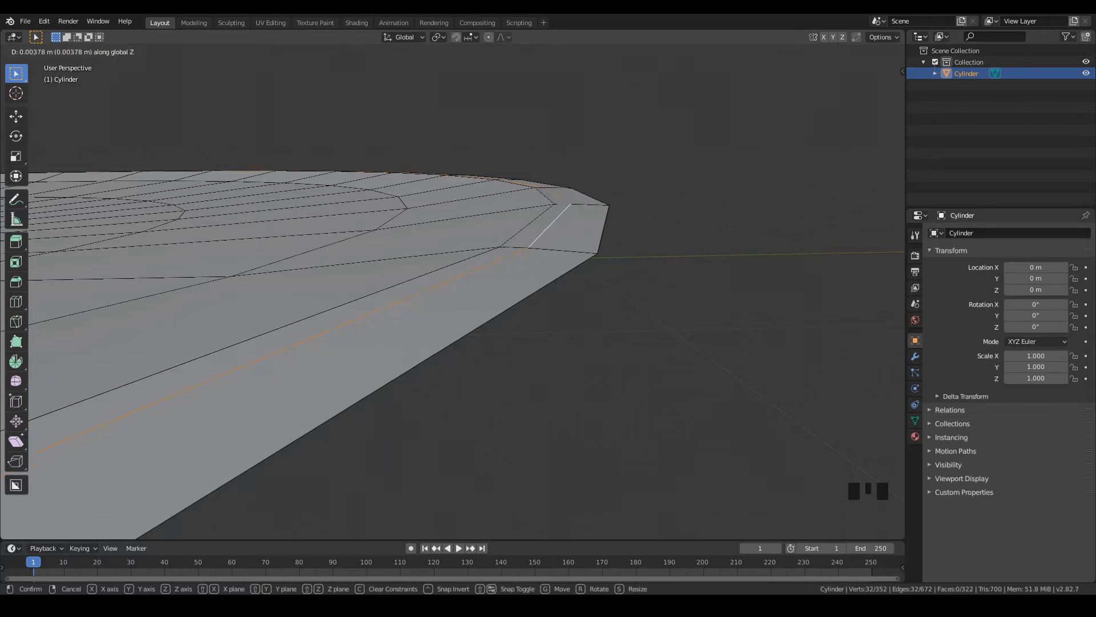
pyautogui.click(548, 229)
# Step: Add another loop cut inside the rim with a slide factor of about 0.88 and lower it about 0.0145 m along Z
pyautogui.moveTo(548, 228); pyautogui.dragTo(568, 238, button='middle')
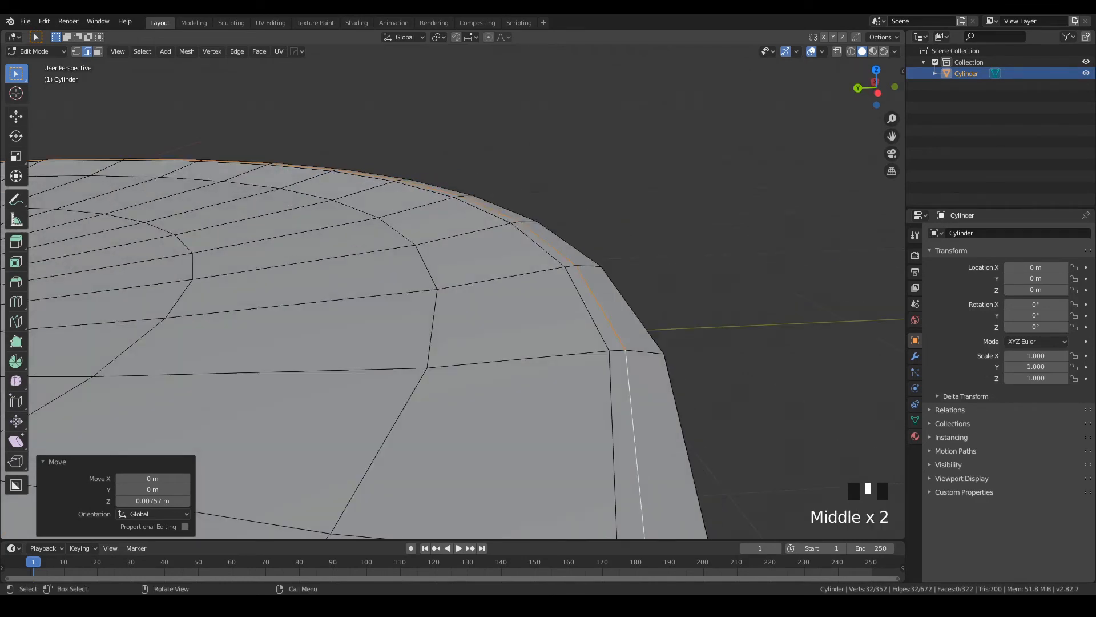
pyautogui.hotkey('ctrl', 'r')
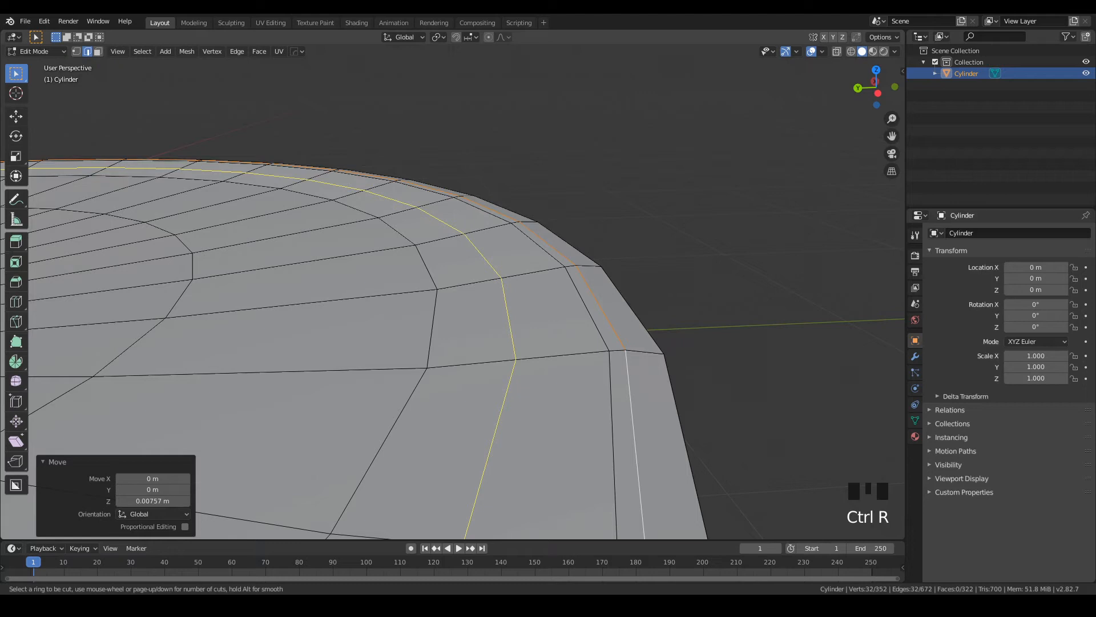
pyautogui.click(578, 273)
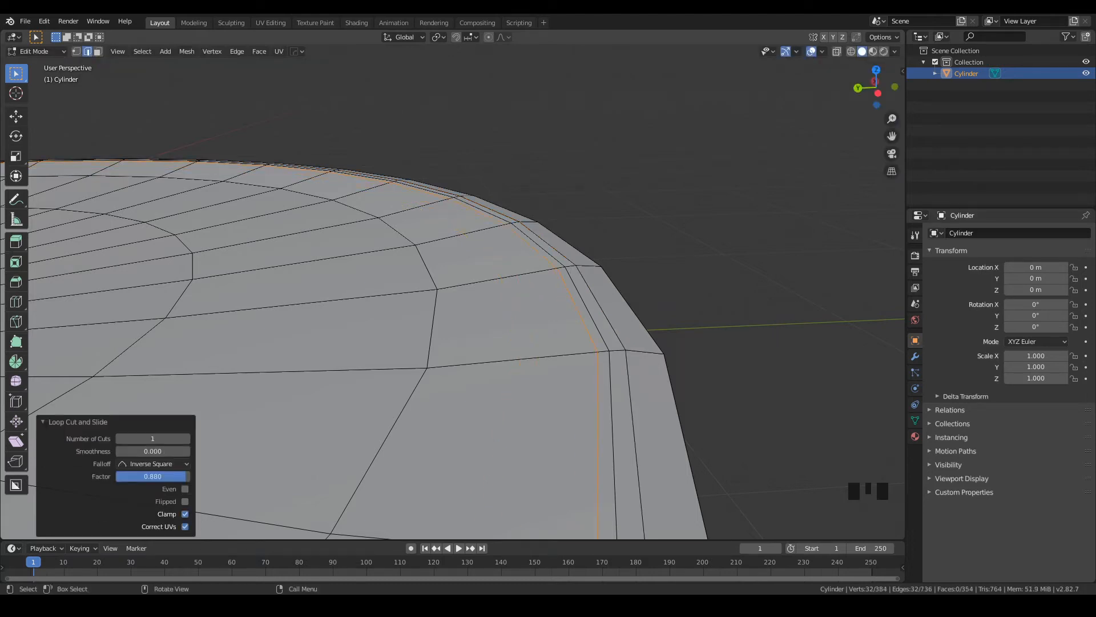
pyautogui.press('g')
pyautogui.press('z')
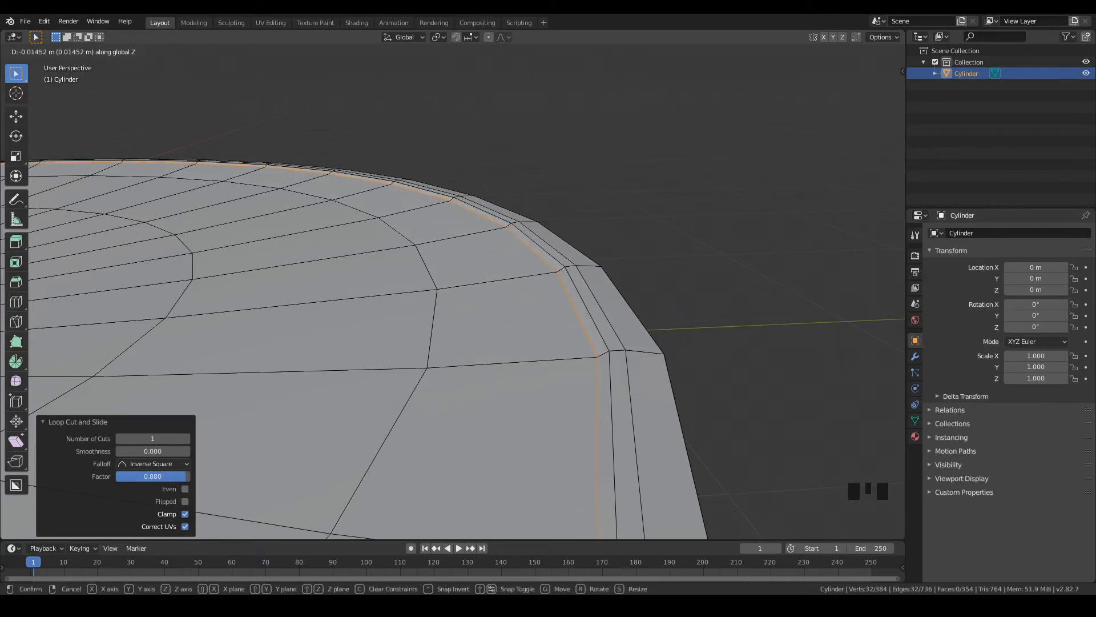
pyautogui.press('Return')
# Step: Add a loop cut in the underside's outer band with a slide factor of about -0.888 and lower it about 0.0139 m along Z
pyautogui.moveTo(457, 343)
pyautogui.mouseDown(button='middle')
pyautogui.moveTo(451, 271)
pyautogui.moveTo(451, 343)
pyautogui.mouseUp(button='middle')
pyautogui.scroll(-3, 451, 291)
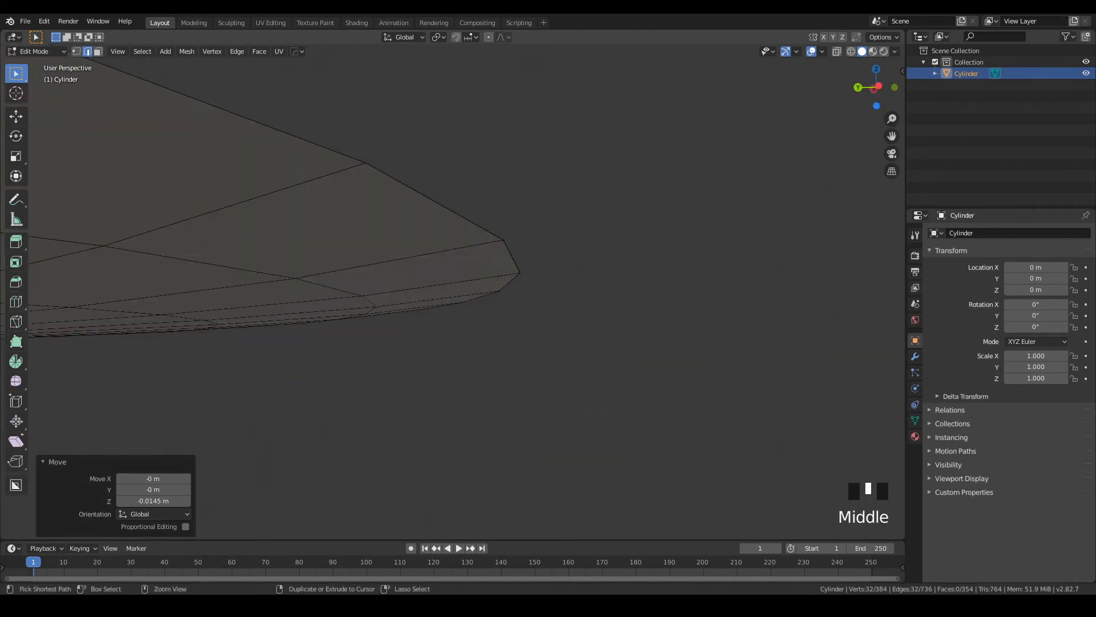
pyautogui.hotkey('ctrl', 'r')
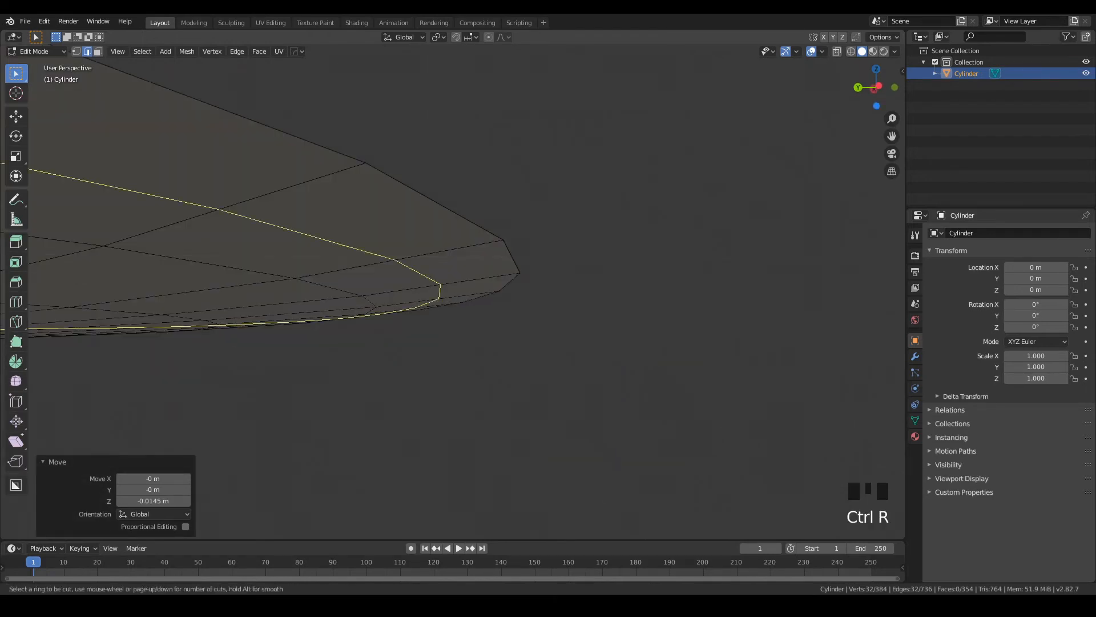
pyautogui.click(428, 266)
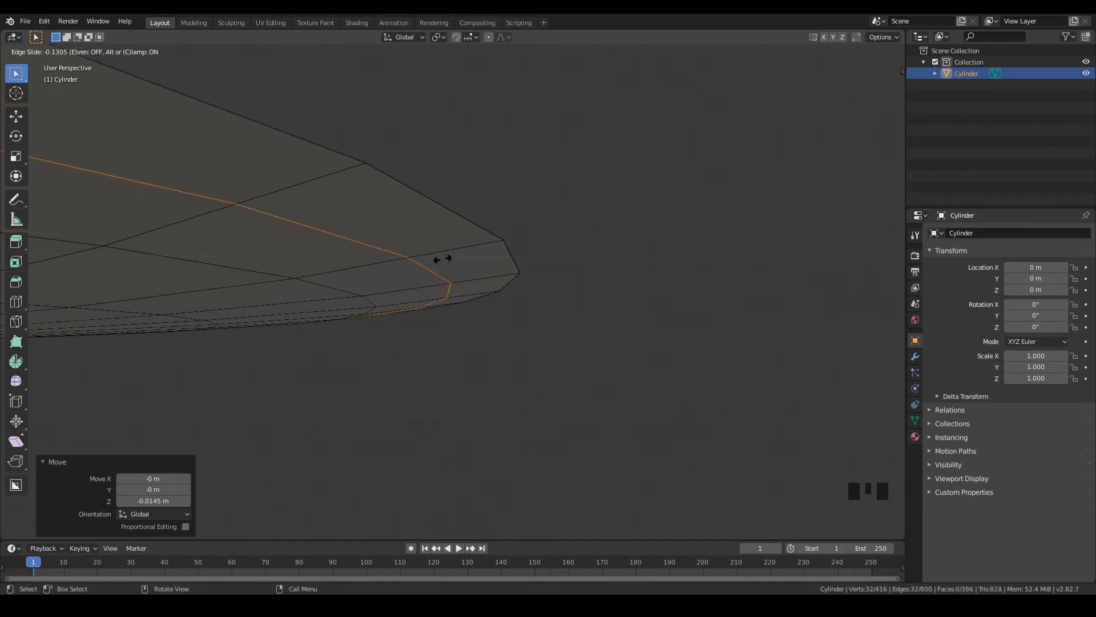
pyautogui.click(517, 233)
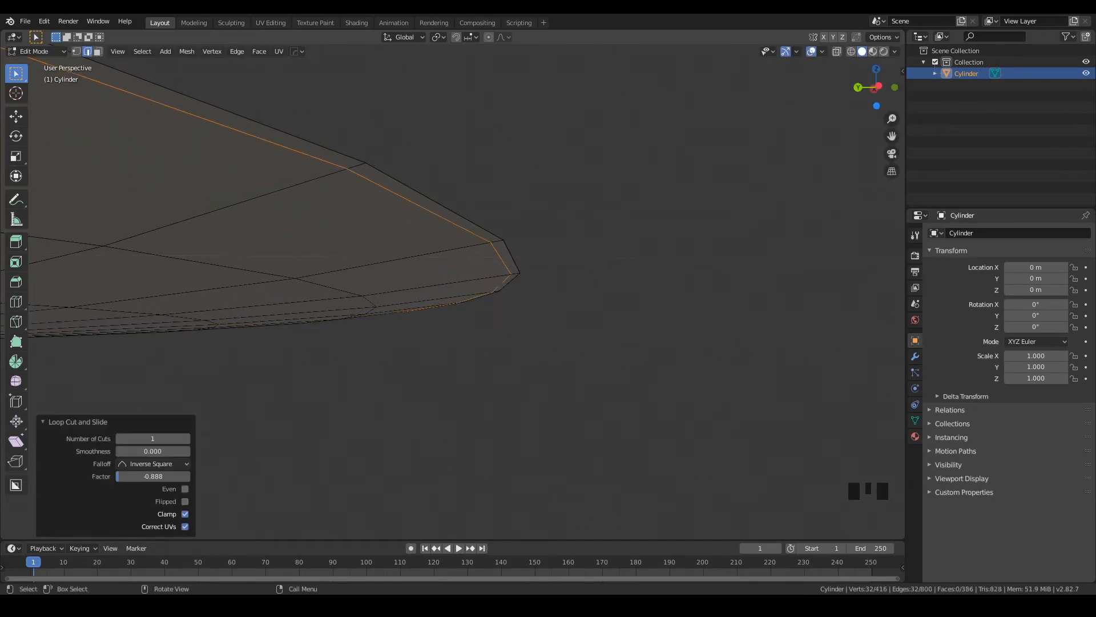
pyautogui.press('g')
pyautogui.press('z')
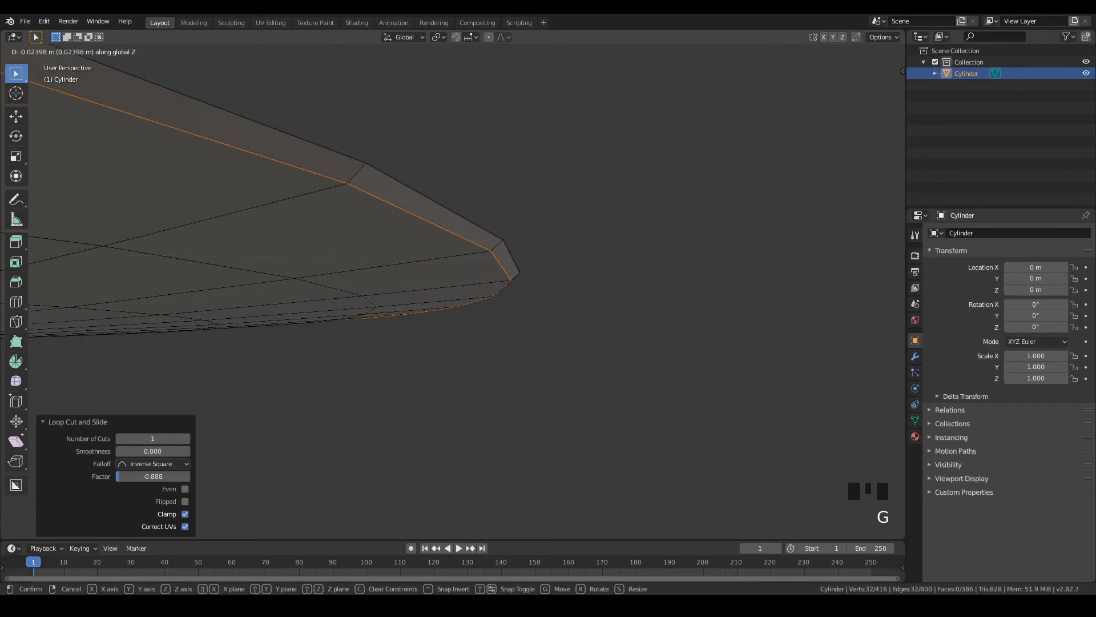
pyautogui.press('Return')
# Step: Select the upper and lower edge loops of the foot ring under the dish and scale them to about 1.433
pyautogui.moveTo(517, 268); pyautogui.dragTo(402, 91, button='middle')
pyautogui.scroll(-1, 522, 274)
pyautogui.scroll(-3, 525, 286)
pyautogui.scroll(2, 514, 246)
pyautogui.scroll(-2, 399, 114)
pyautogui.scroll(4, 402, 92)
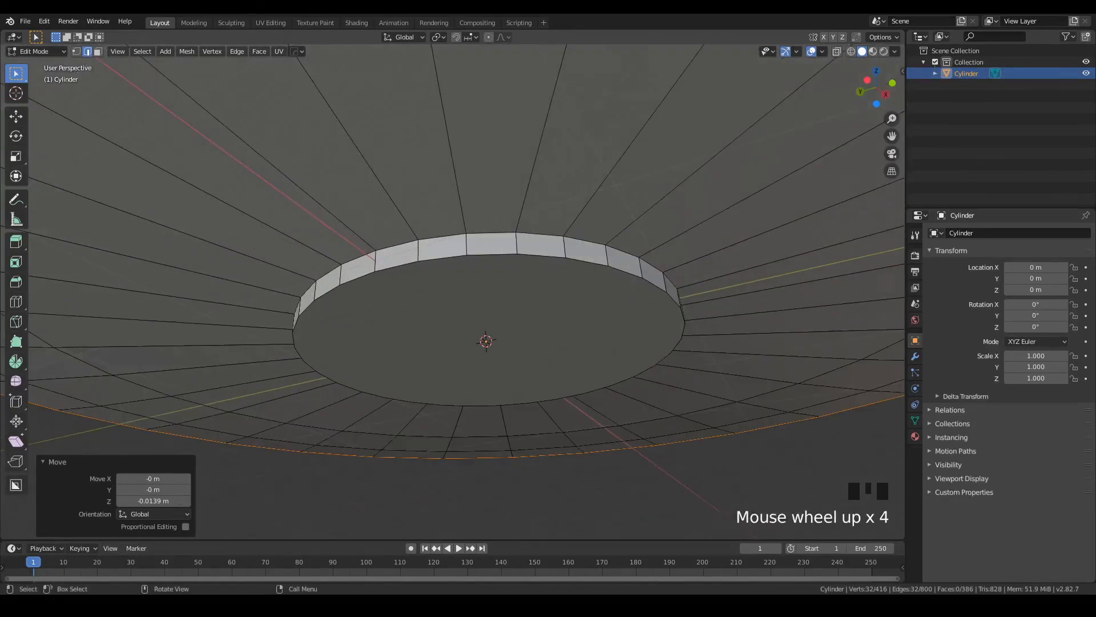
pyautogui.click(491, 233)
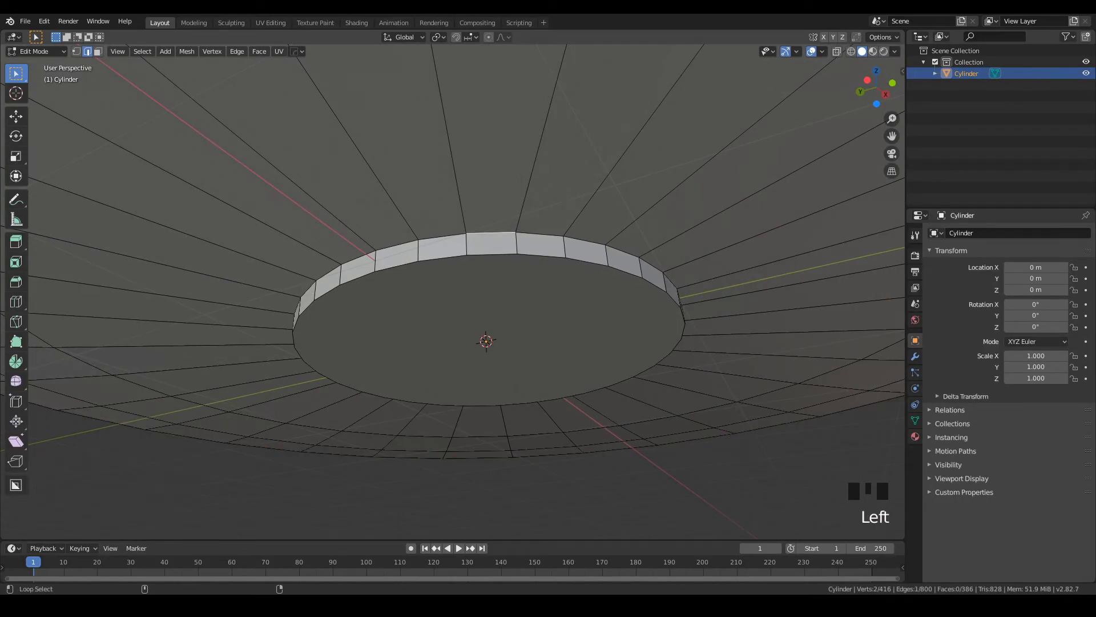
pyautogui.keyDown('alt'); pyautogui.keyDown('shift'); pyautogui.click(491, 232); pyautogui.keyUp('shift'); pyautogui.keyUp('alt')
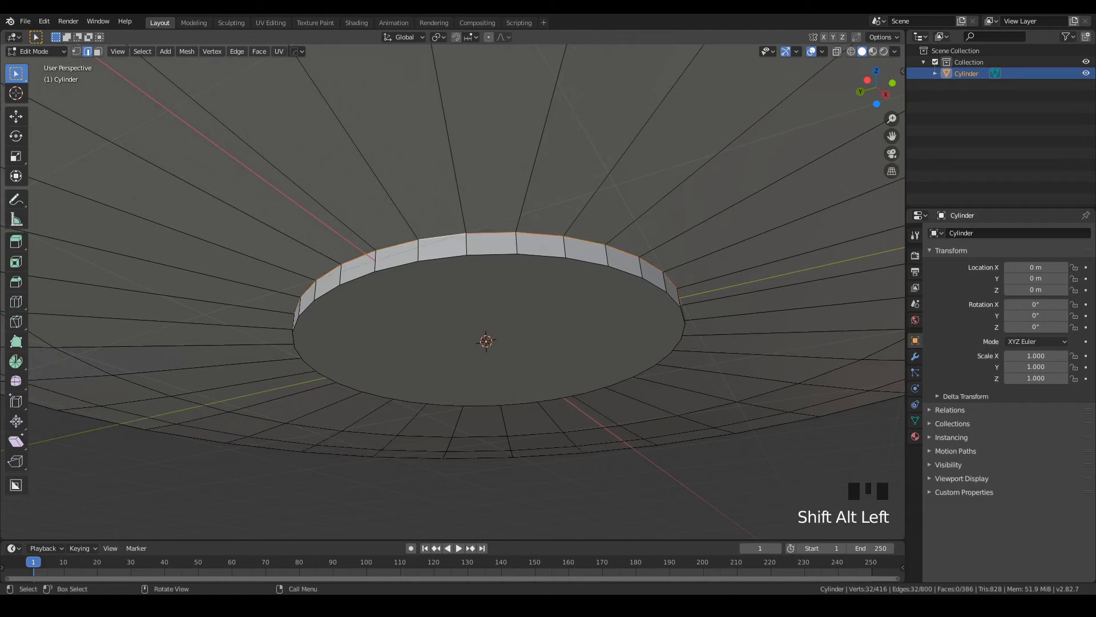
pyautogui.keyDown('alt'); pyautogui.keyDown('shift'); pyautogui.click(491, 255); pyautogui.keyUp('shift'); pyautogui.keyUp('alt')
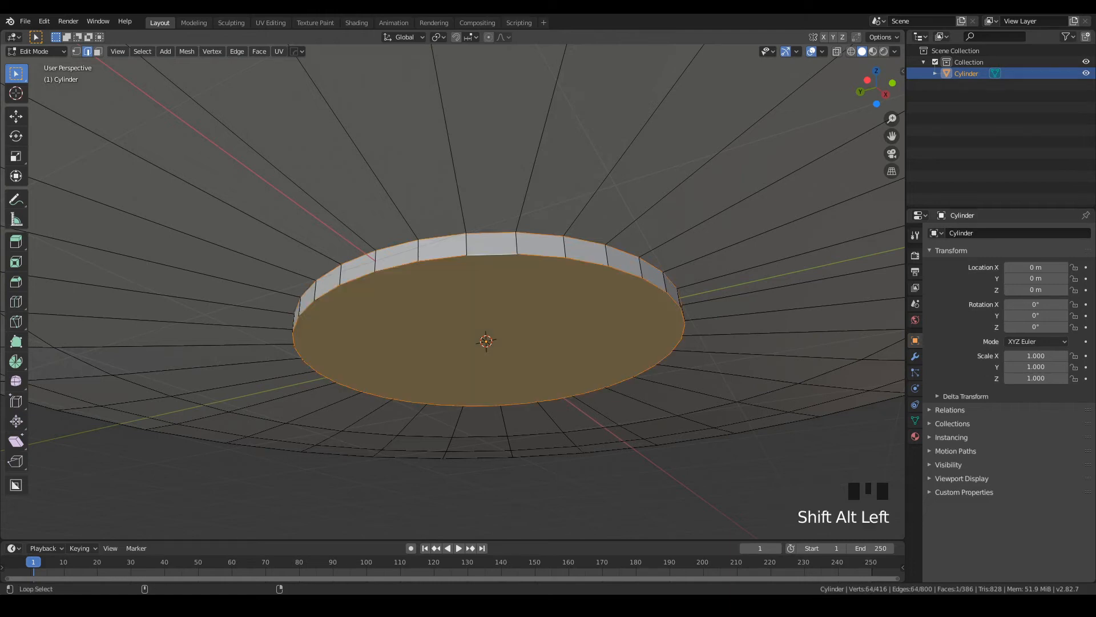
pyautogui.scroll(-3, 486, 341)
pyautogui.moveTo(529, 342); pyautogui.dragTo(530, 262, button='middle')
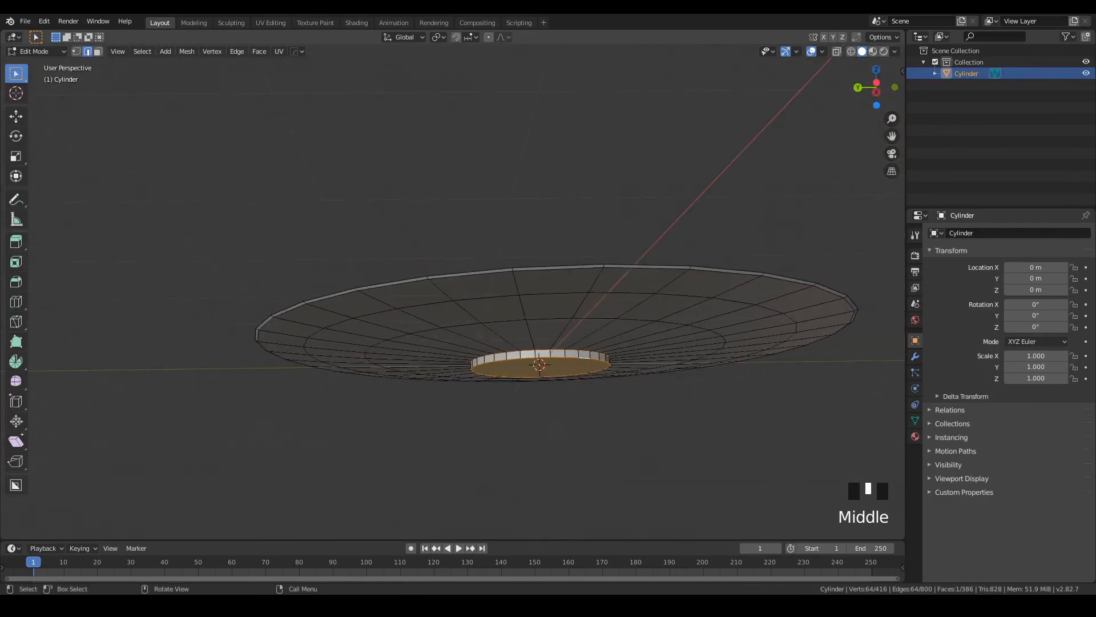
pyautogui.press('s')
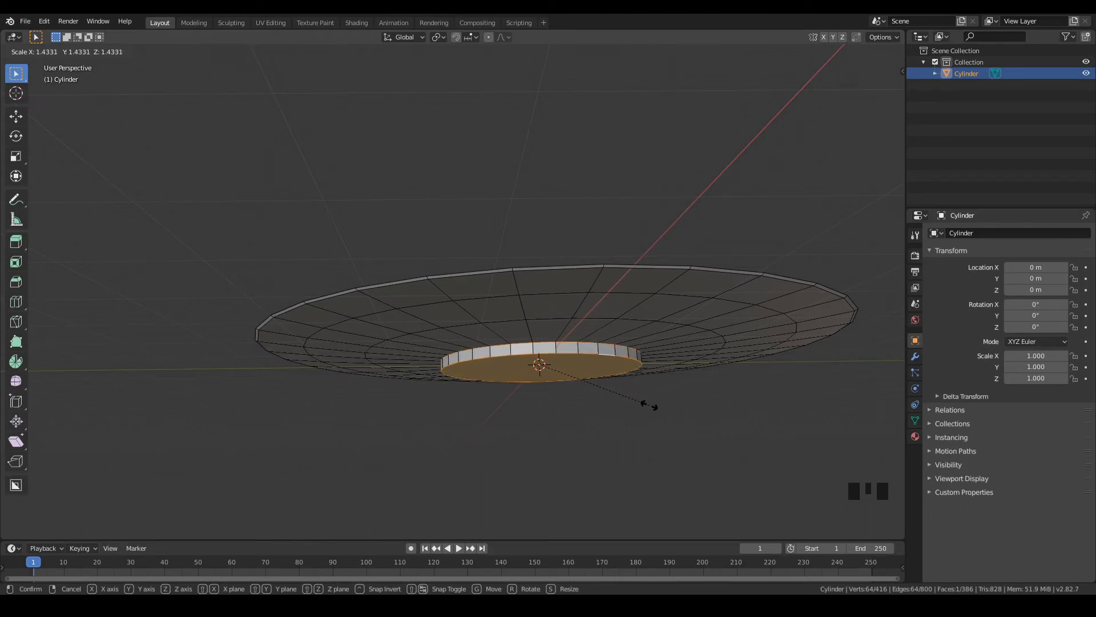
pyautogui.click(650, 404)
# Step: Select only the foot ring's lower edge loop and scale it to about 0.937 to taper the foot
pyautogui.moveTo(649, 404); pyautogui.dragTo(654, 360, button='middle')
pyautogui.scroll(-4, 654, 411)
pyautogui.scroll(3, 654, 394)
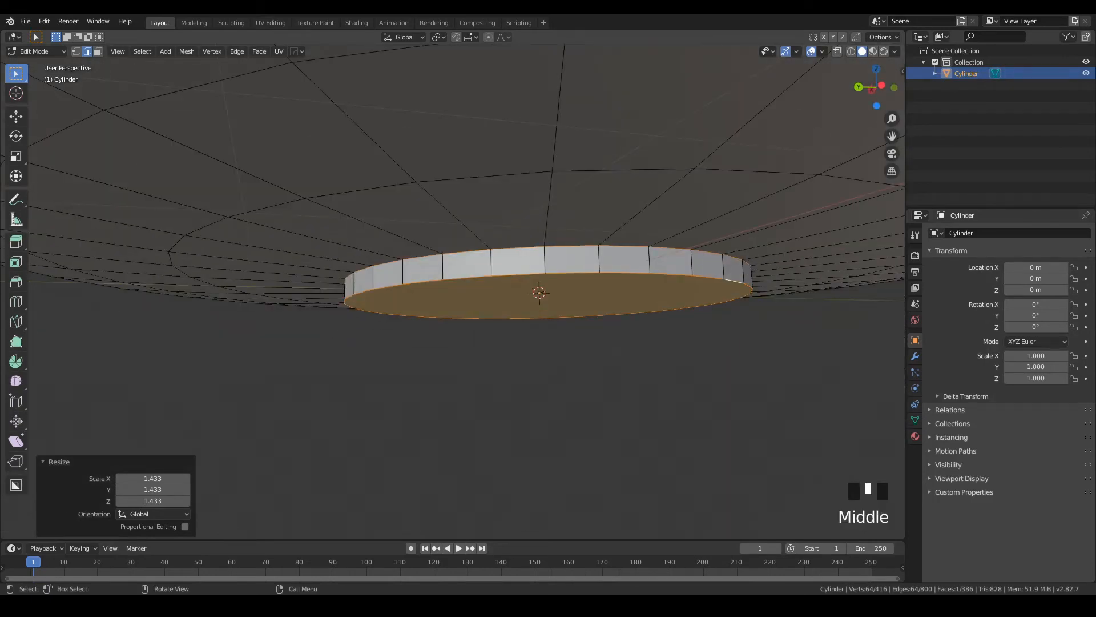
pyautogui.click(571, 273)
pyautogui.moveTo(654, 360); pyautogui.dragTo(679, 354, button='middle')
pyautogui.keyDown('alt'); pyautogui.keyDown('shift'); pyautogui.click(571, 305); pyautogui.keyUp('shift'); pyautogui.keyUp('alt')
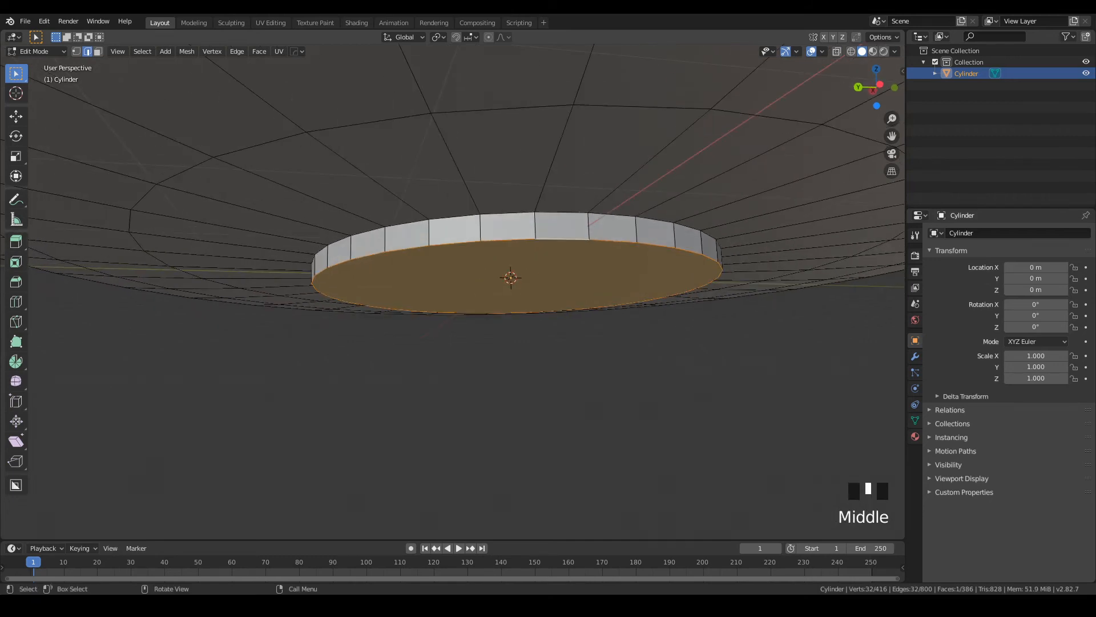
pyautogui.press('s')
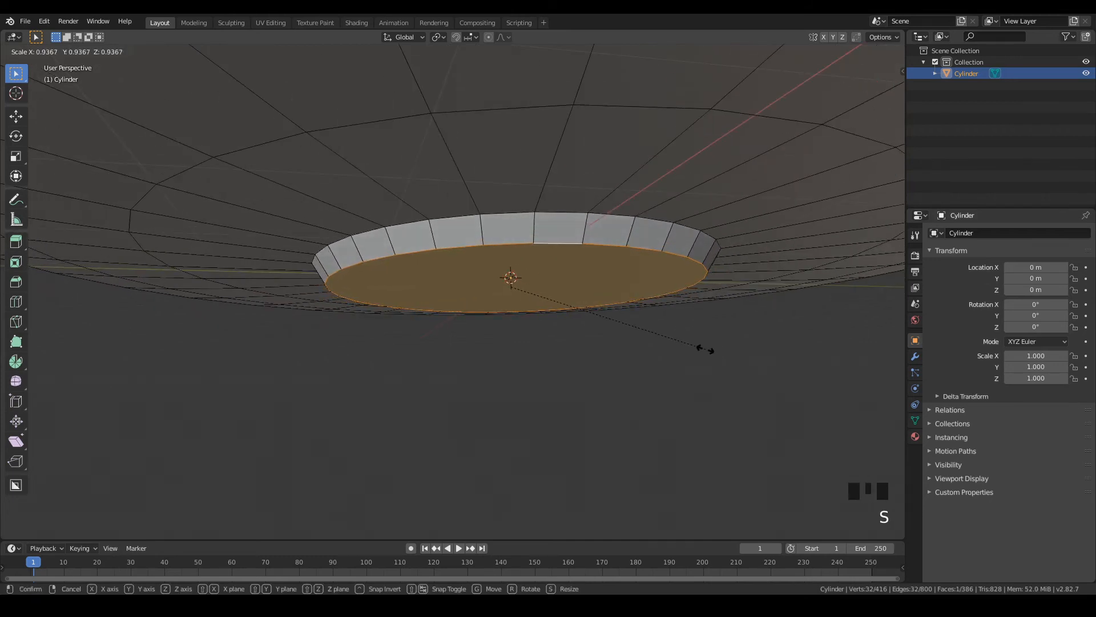
pyautogui.click(706, 349)
# Step: Extrude the foot's bottom edge loop inwards twice, scaling the first extrusion to about 0.933 and the second to 0.9
pyautogui.press('e')
pyautogui.press('s')
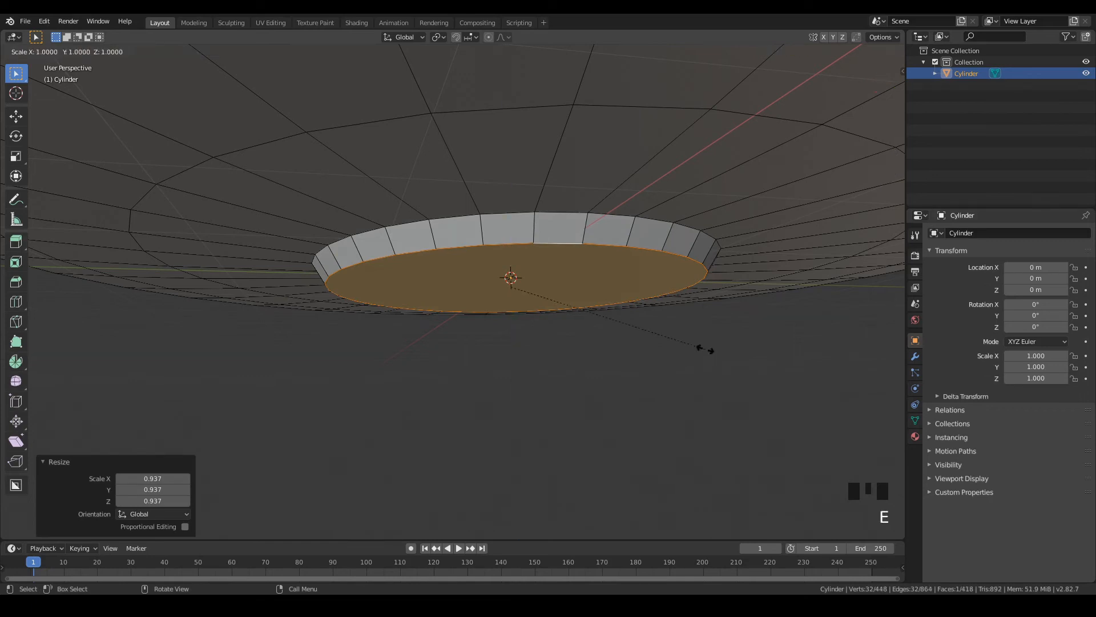
pyautogui.click(692, 344)
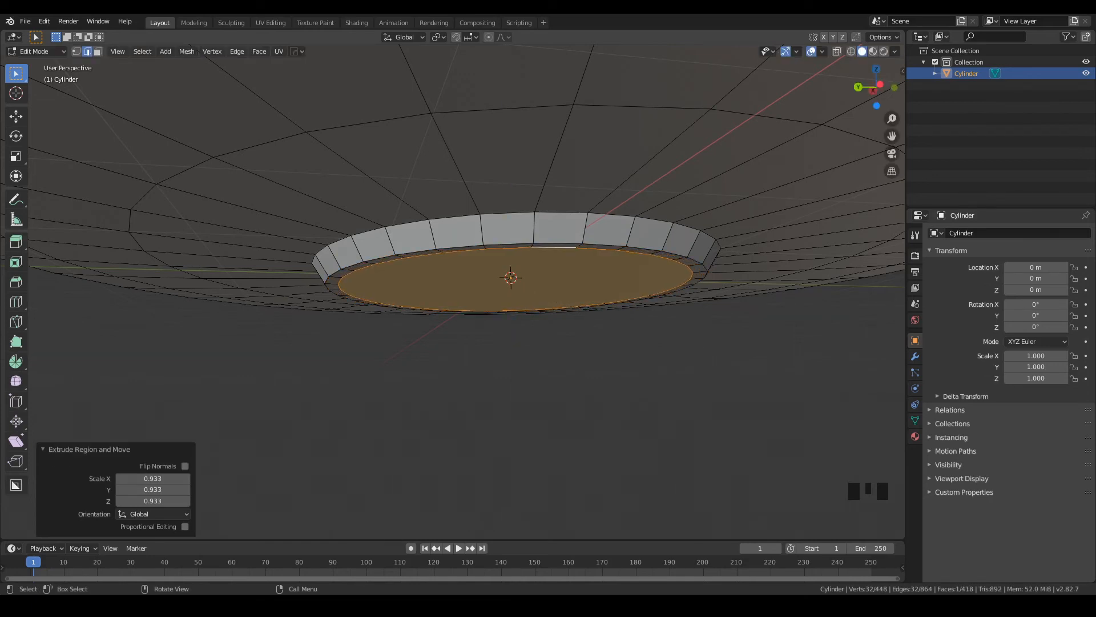
pyautogui.press('e')
pyautogui.press('s')
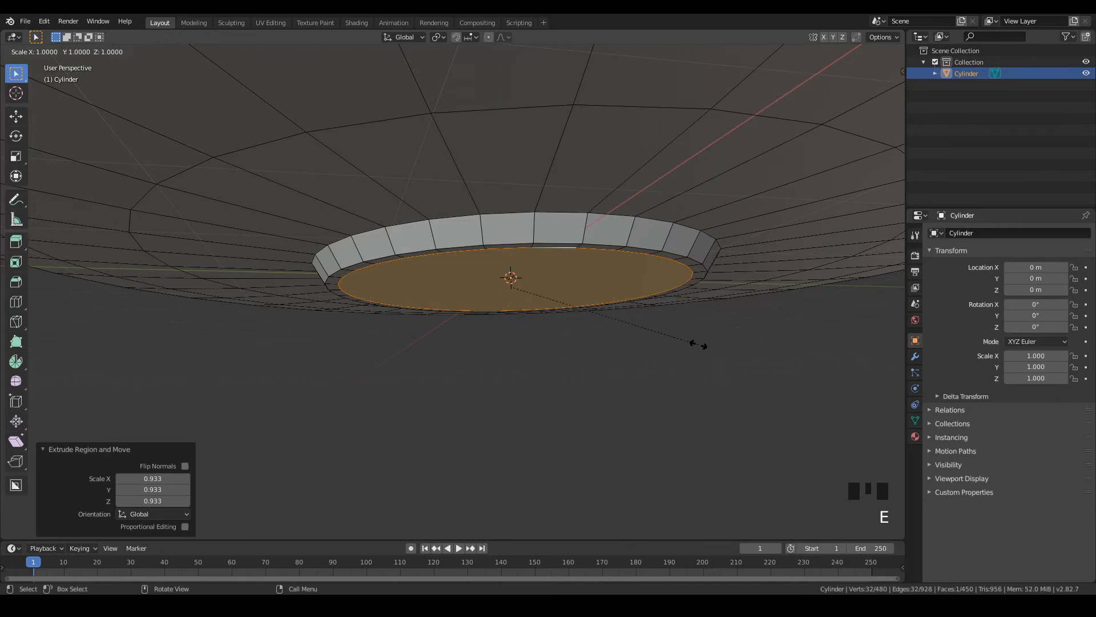
pyautogui.click(683, 342)
# Step: Raise the innermost bottom face of the foot about 0.0426 m along Z to recess it
pyautogui.press('g')
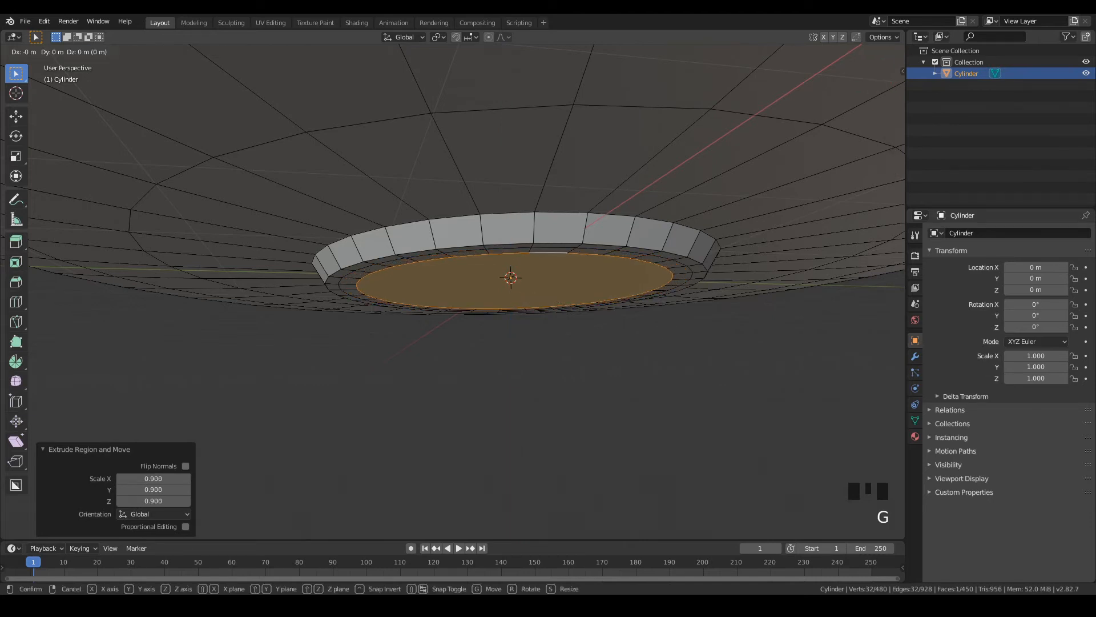
pyautogui.press('z')
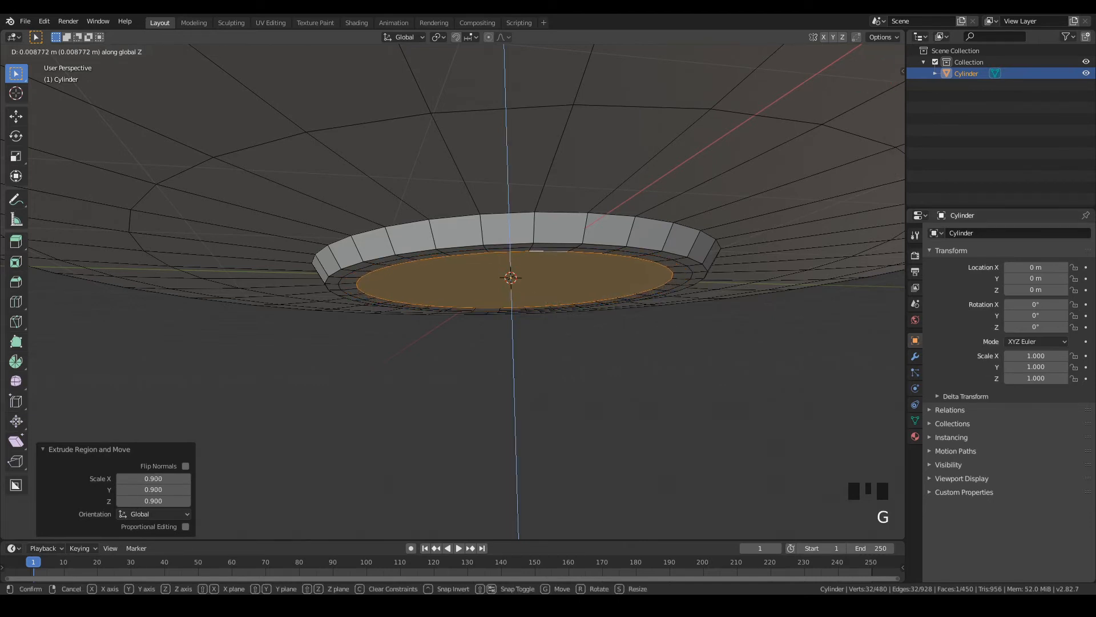
pyautogui.click(683, 331)
# Step: Add a Subdivision Surface modifier to the dish
pyautogui.moveTo(683, 331); pyautogui.dragTo(502, 117, button='middle')
pyautogui.scroll(-3, 605, 277)
pyautogui.keyDown('shift'); pyautogui.moveTo(502, 117); pyautogui.dragTo(608, 100, button='middle'); pyautogui.keyUp('shift')
pyautogui.scroll(2, 534, 121)
pyautogui.scroll(2, 534, 97)
pyautogui.scroll(-1, 457, 297)
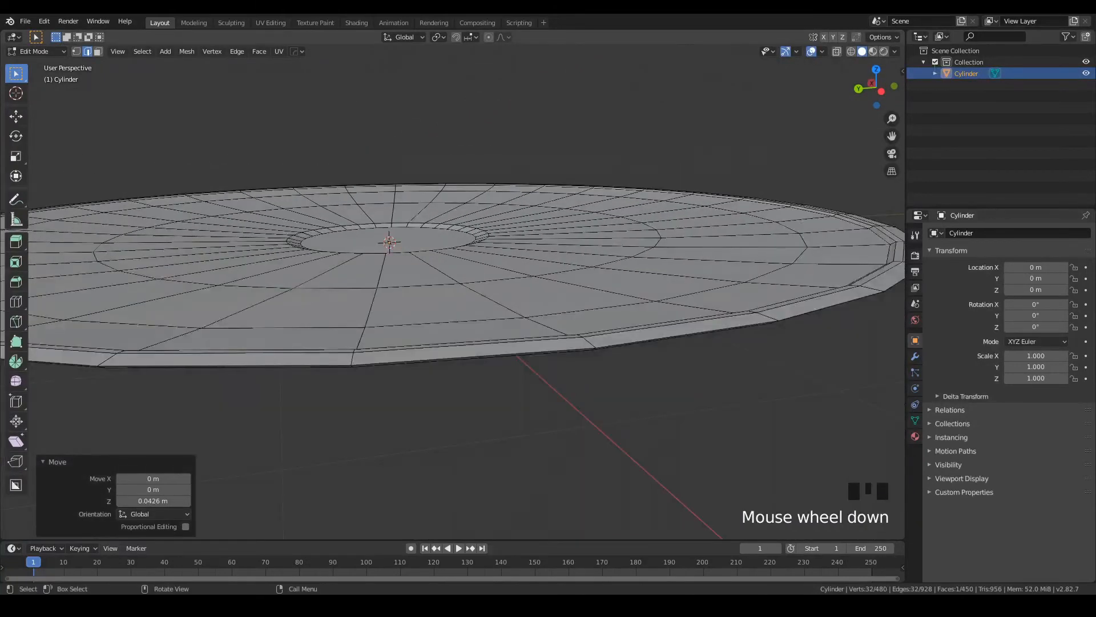
pyautogui.moveTo(457, 274); pyautogui.dragTo(471, 343, button='middle')
pyautogui.scroll(-2, 479, 308)
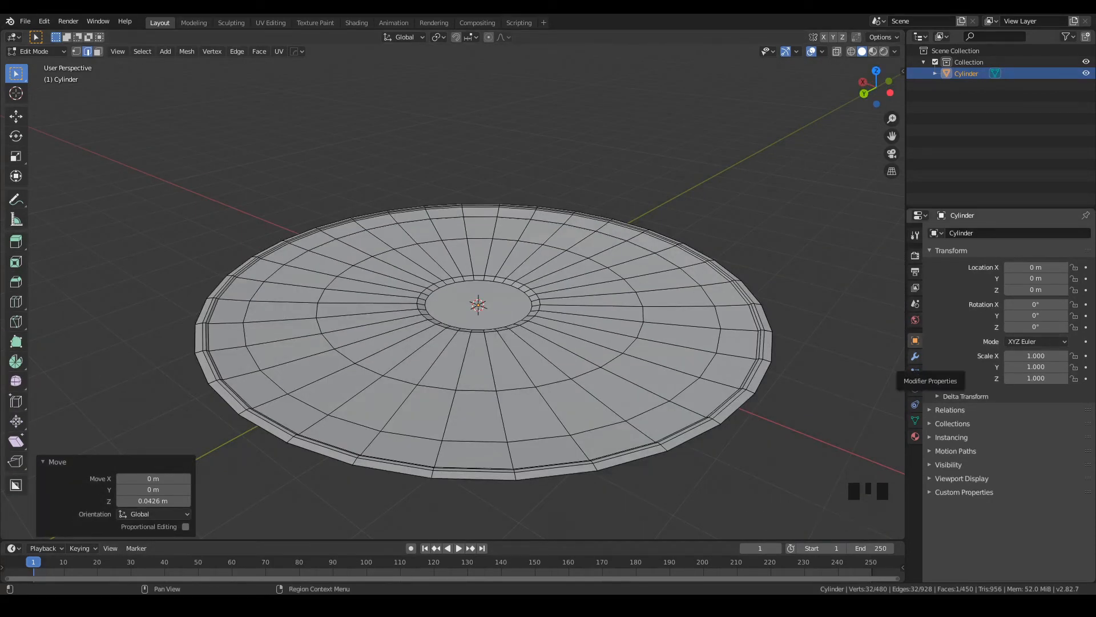
pyautogui.click(915, 357)
pyautogui.click(971, 233)
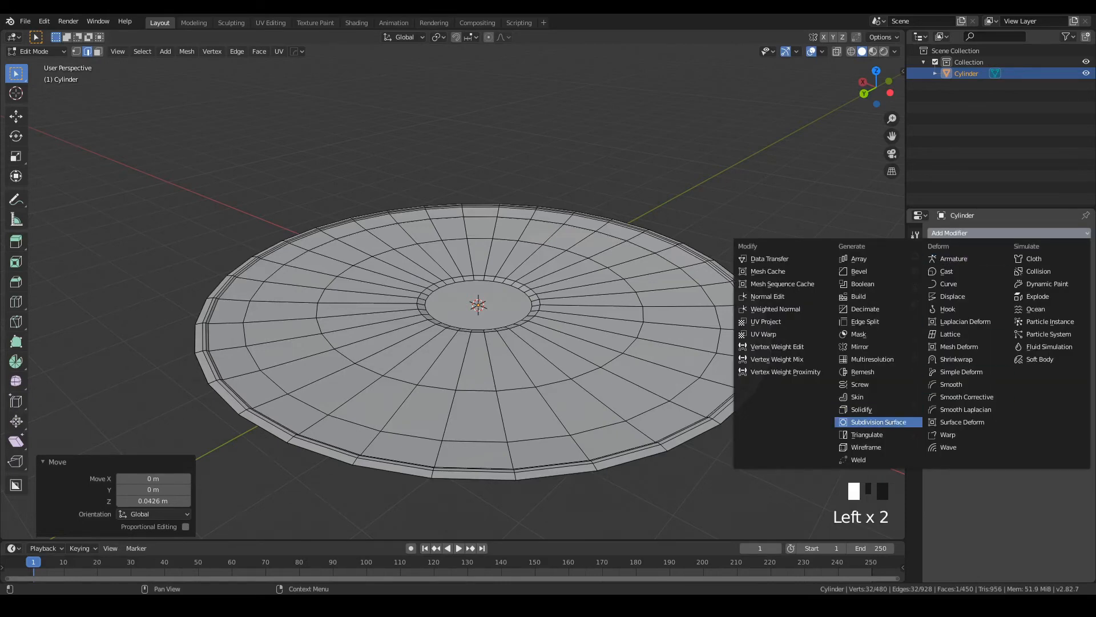
pyautogui.click(879, 421)
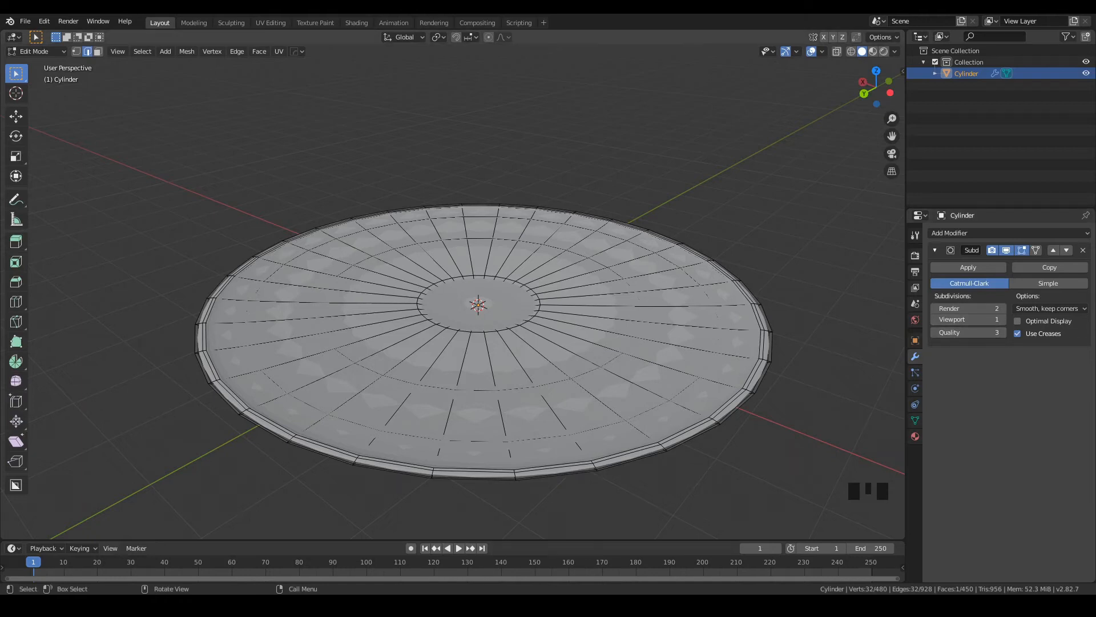
# Step: Leave Edit Mode and compare the foot ring with the subdivision's viewport display switched off and on
pyautogui.moveTo(628, 342); pyautogui.dragTo(640, 331, button='middle')
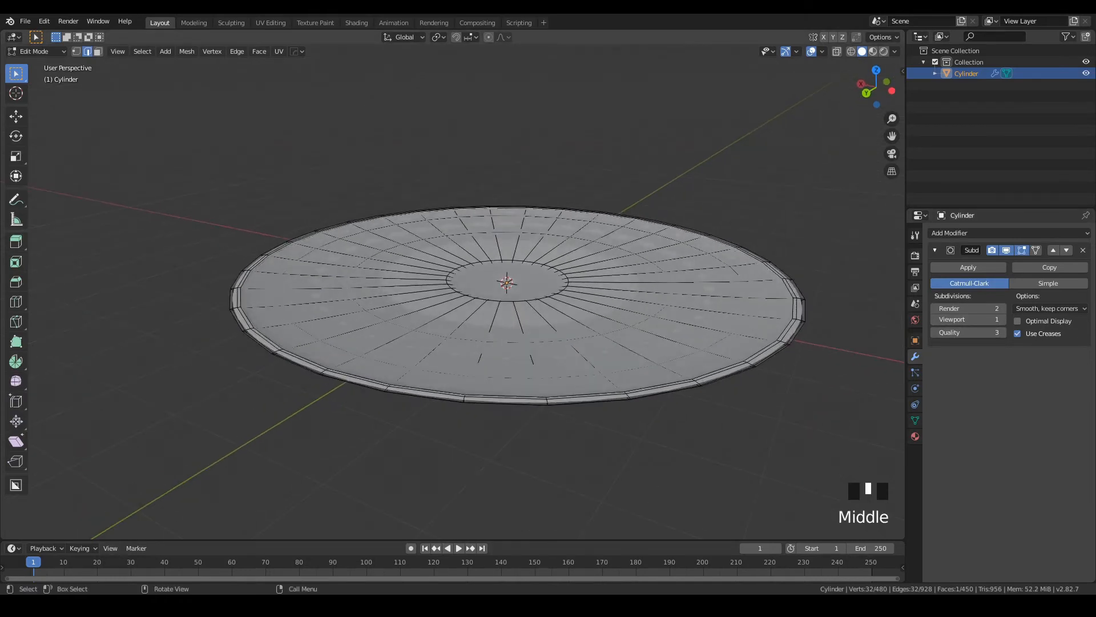
pyautogui.press('Tab')
pyautogui.moveTo(548, 342); pyautogui.dragTo(445, 406, button='middle')
pyautogui.scroll(1, 497, 286)
pyautogui.scroll(2, 479, 274)
pyautogui.click(1006, 250)
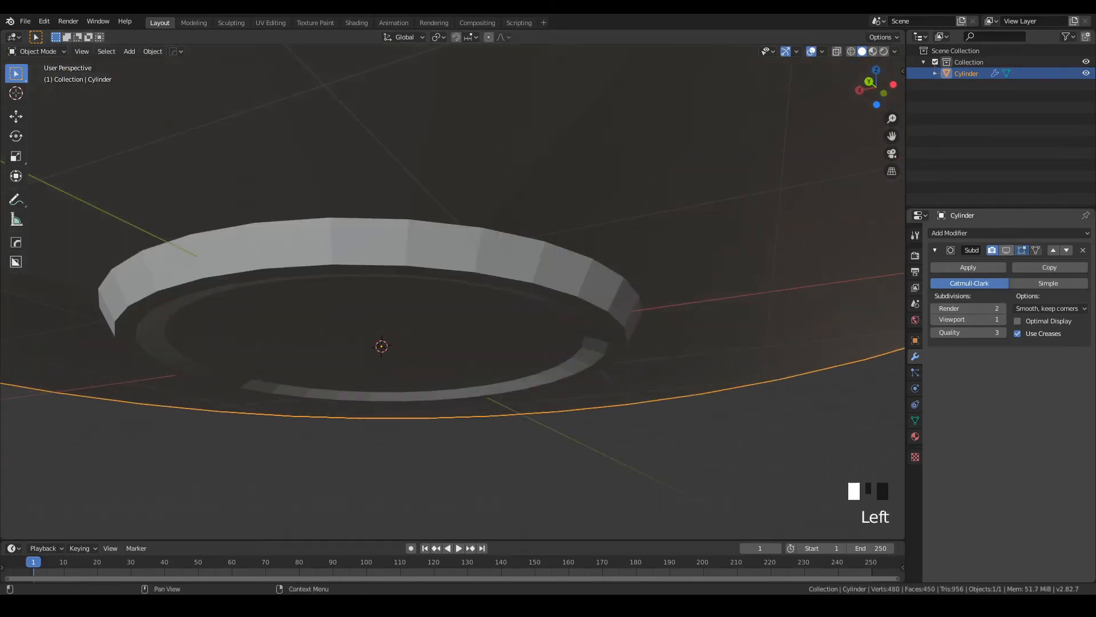
pyautogui.click(1006, 251)
pyautogui.click(1006, 250)
pyautogui.click(1006, 250)
pyautogui.click(1006, 250)
pyautogui.click(1006, 250)
pyautogui.click(1006, 250)
pyautogui.click(1006, 250)
pyautogui.click(1006, 250)
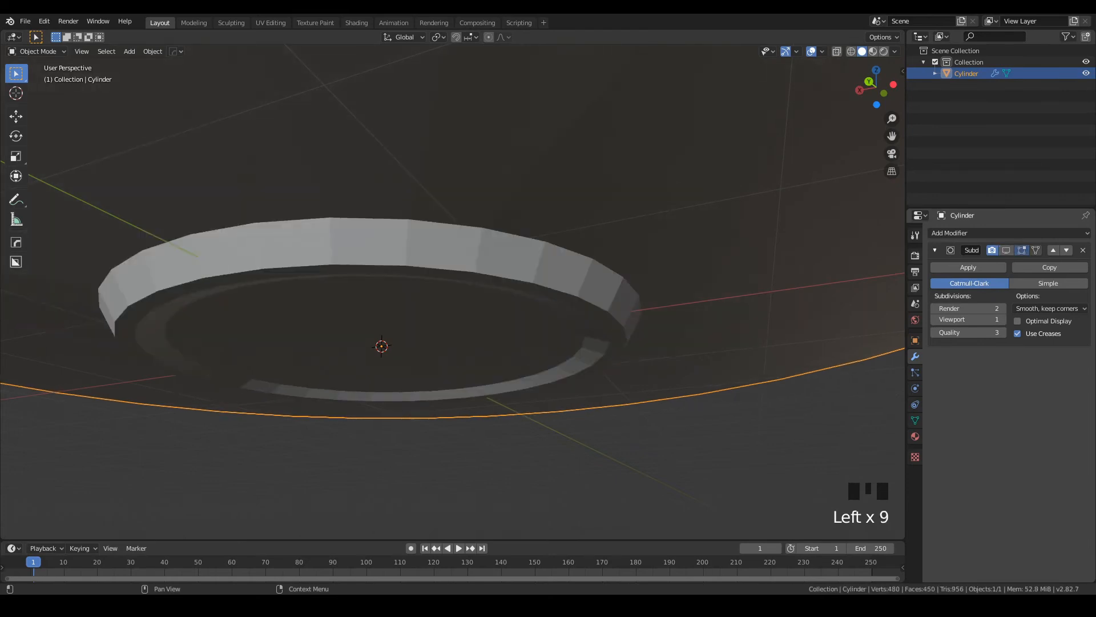
pyautogui.click(1006, 250)
# Step: Return to Edit Mode and hide the Subdivision Surface modifier in the viewport, with the dish's upper centre in view
pyautogui.moveTo(514, 274); pyautogui.dragTo(628, 149, button='middle')
pyautogui.scroll(-4, 521, 286)
pyautogui.press('Tab')
pyautogui.scroll(4, 531, 343)
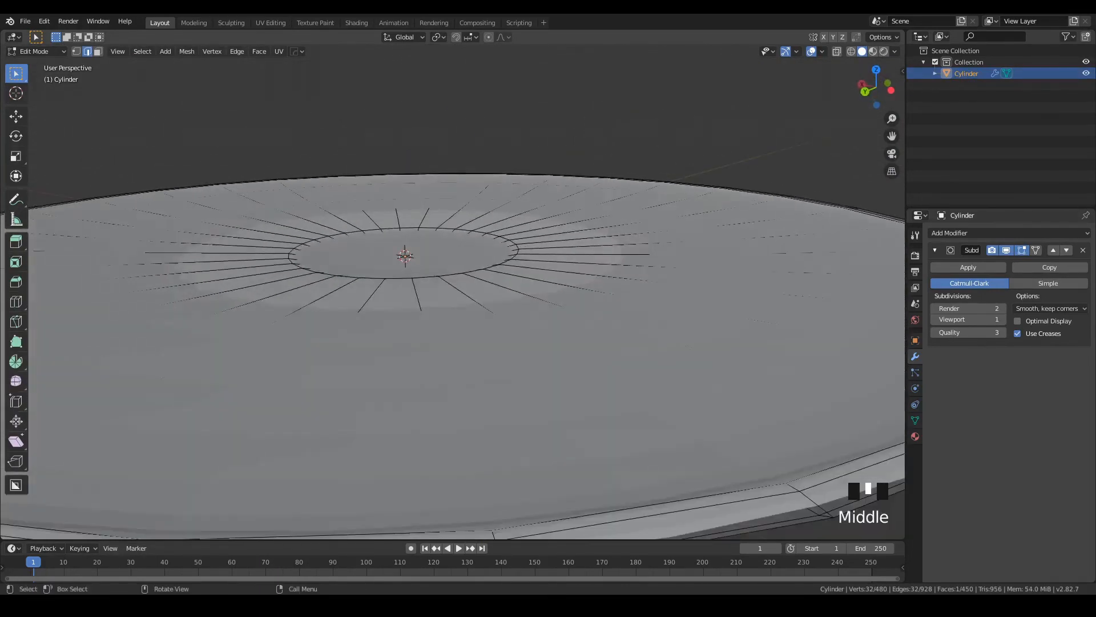
pyautogui.scroll(2, 453, 300)
pyautogui.moveTo(453, 300); pyautogui.dragTo(500, 371, button='middle')
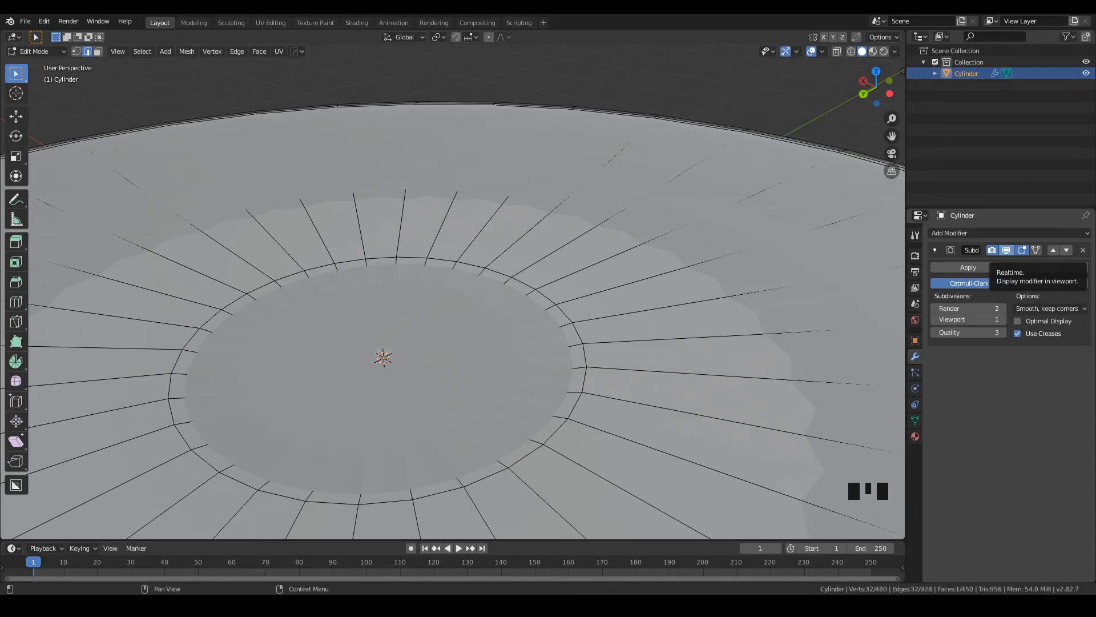
pyautogui.click(1005, 250)
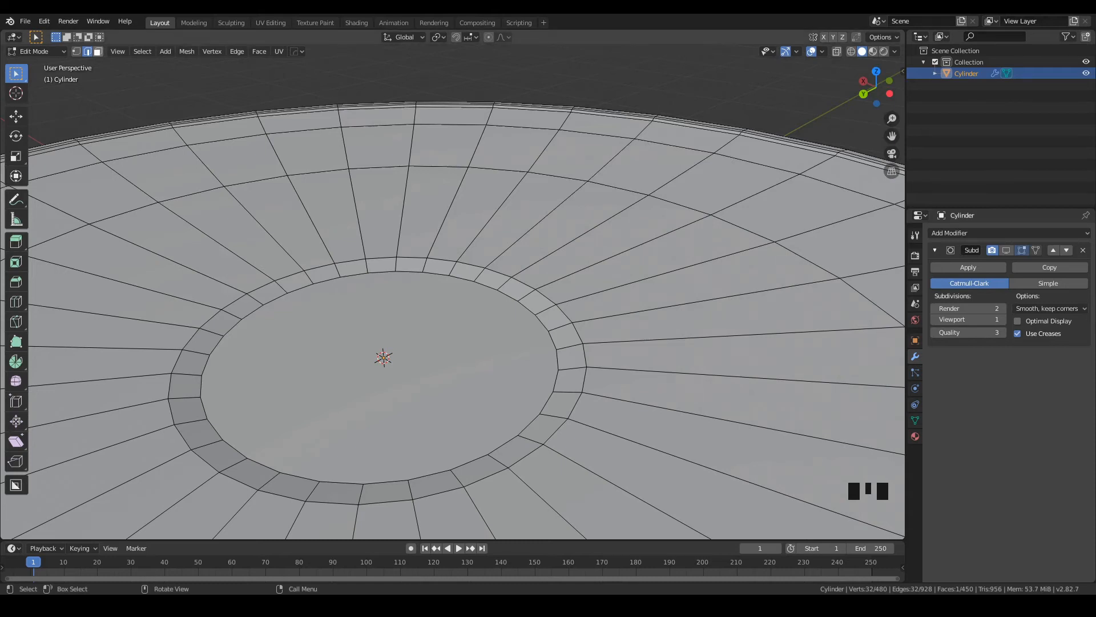
# Step: In face select mode, extrude the dish's central upper face inwards, scaled to about 0.82
pyautogui.click(98, 51)
pyautogui.click(377, 388)
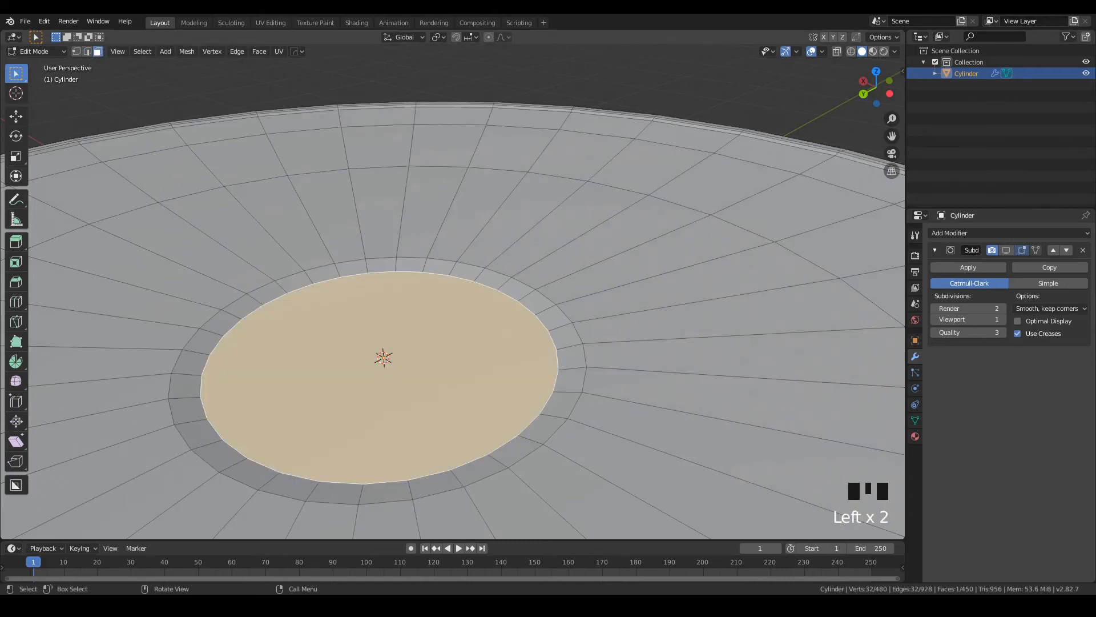
pyautogui.press('e')
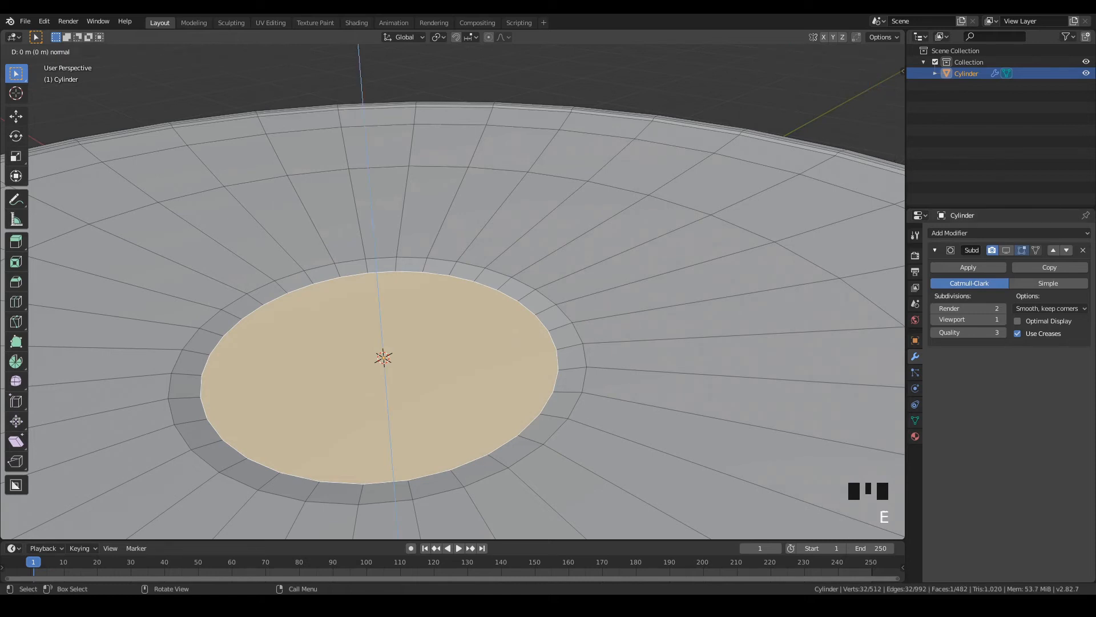
pyautogui.press('s')
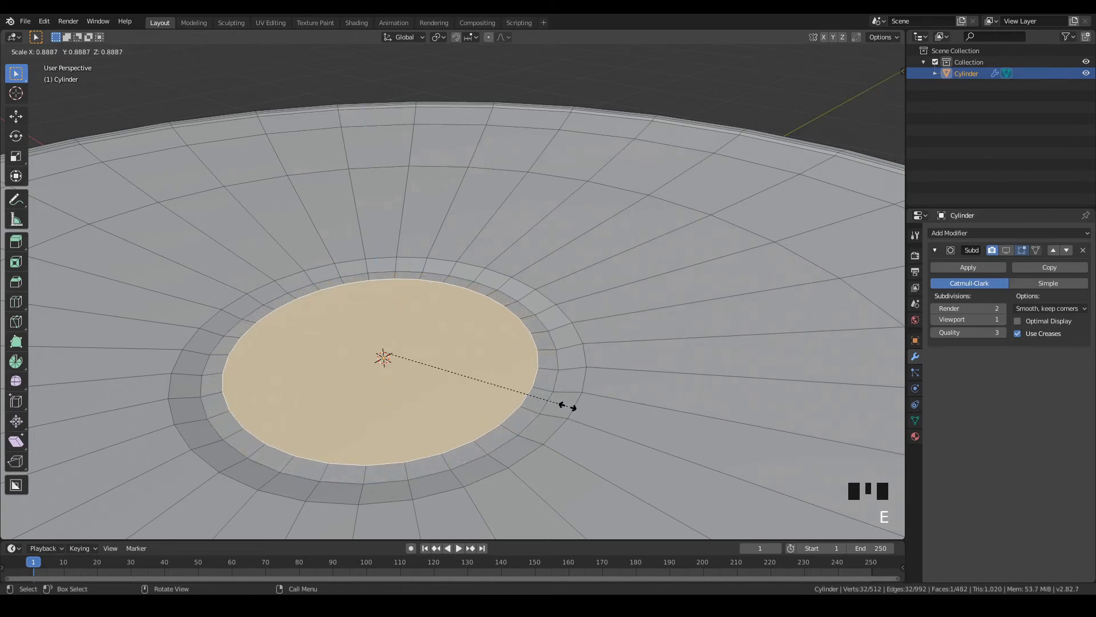
pyautogui.click(554, 402)
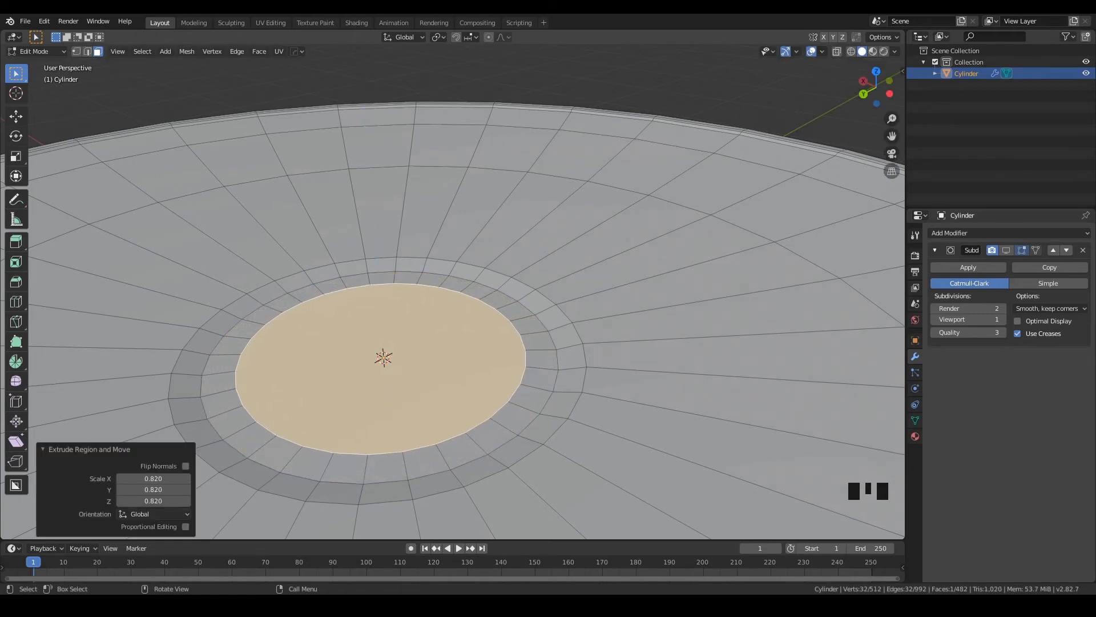
# Step: Lower the inner centre face about 0.0269 m along Z and show the subdivision in the viewport again
pyautogui.press('g')
pyautogui.press('z')
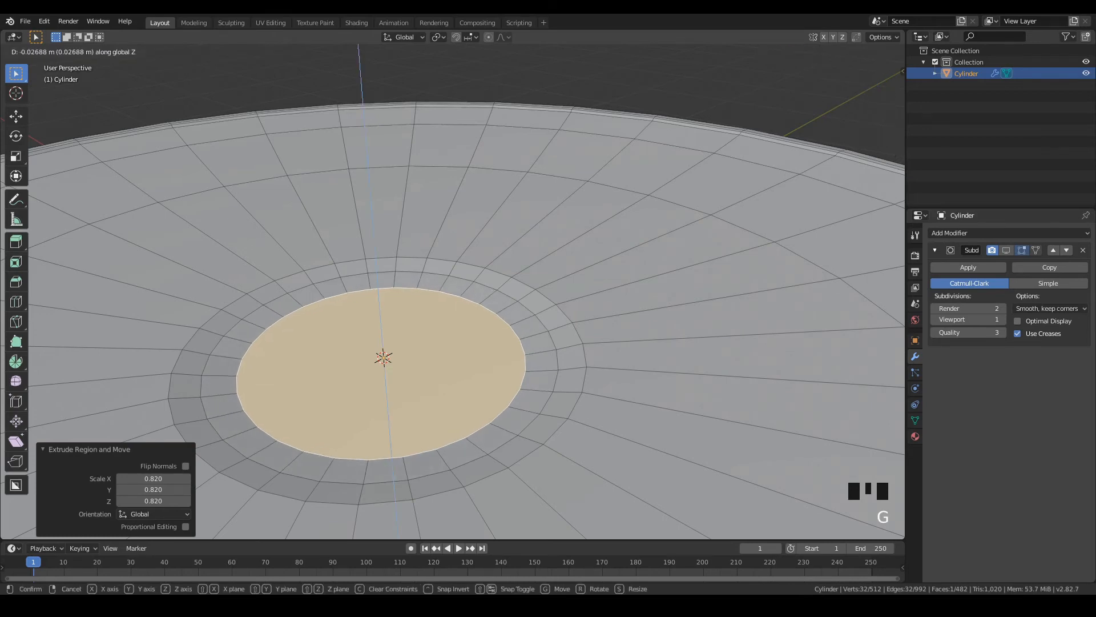
pyautogui.press('Return')
pyautogui.click(1007, 250)
pyautogui.moveTo(594, 332); pyautogui.dragTo(646, 311, button='middle')
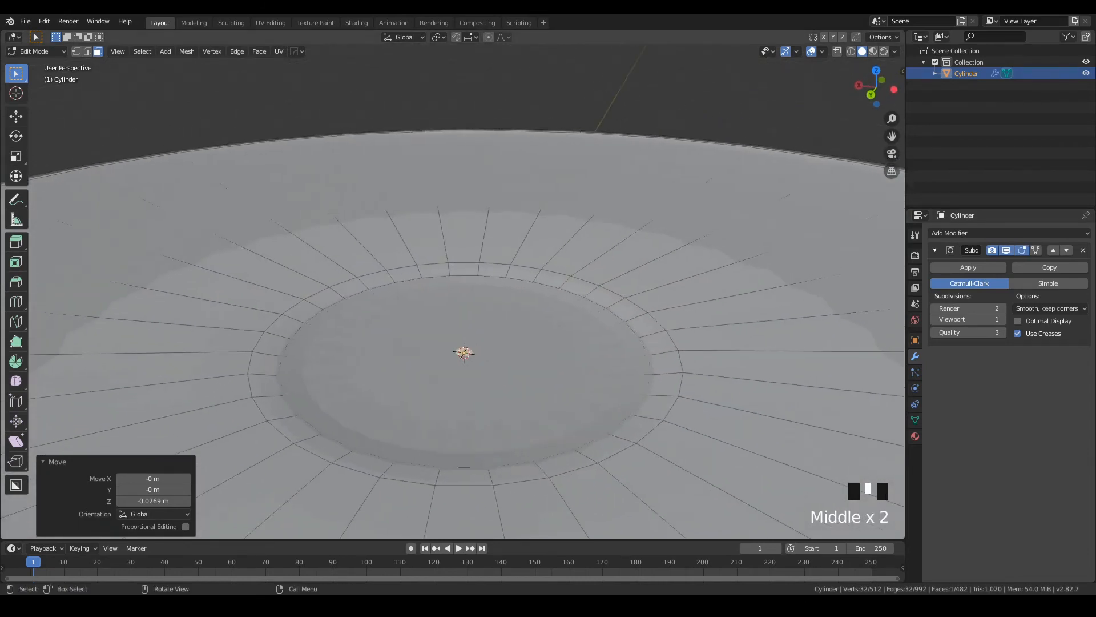
# Step: Add a loop cut to the wall of the dish's central recess, slid towards its upper edge to a factor of about 0.614
pyautogui.press('ctrl')
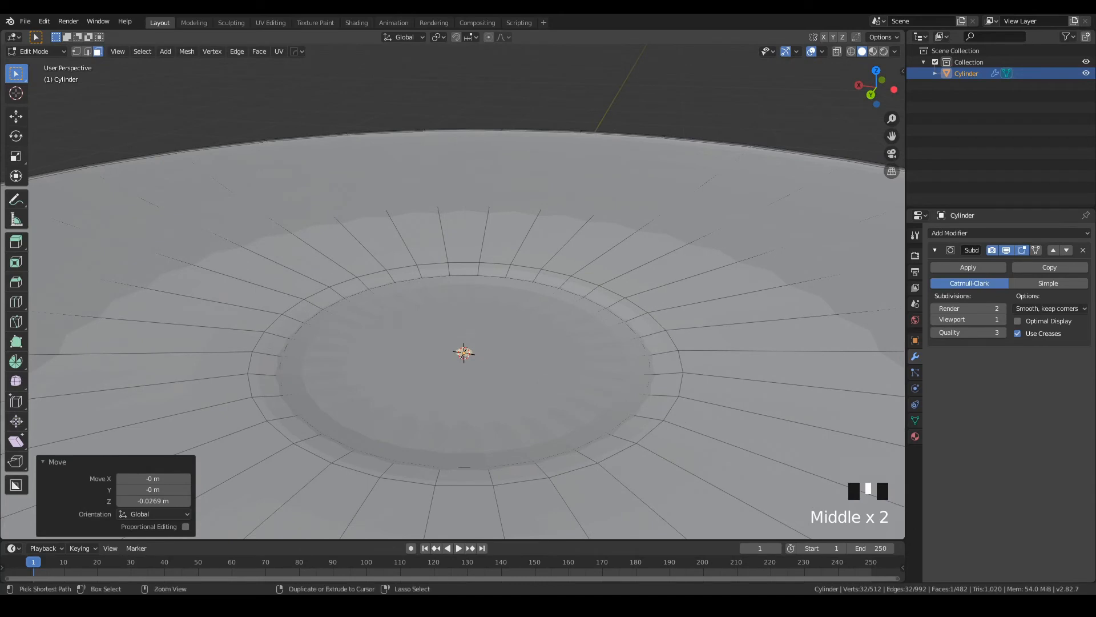
pyautogui.hotkey('ctrl', 'r')
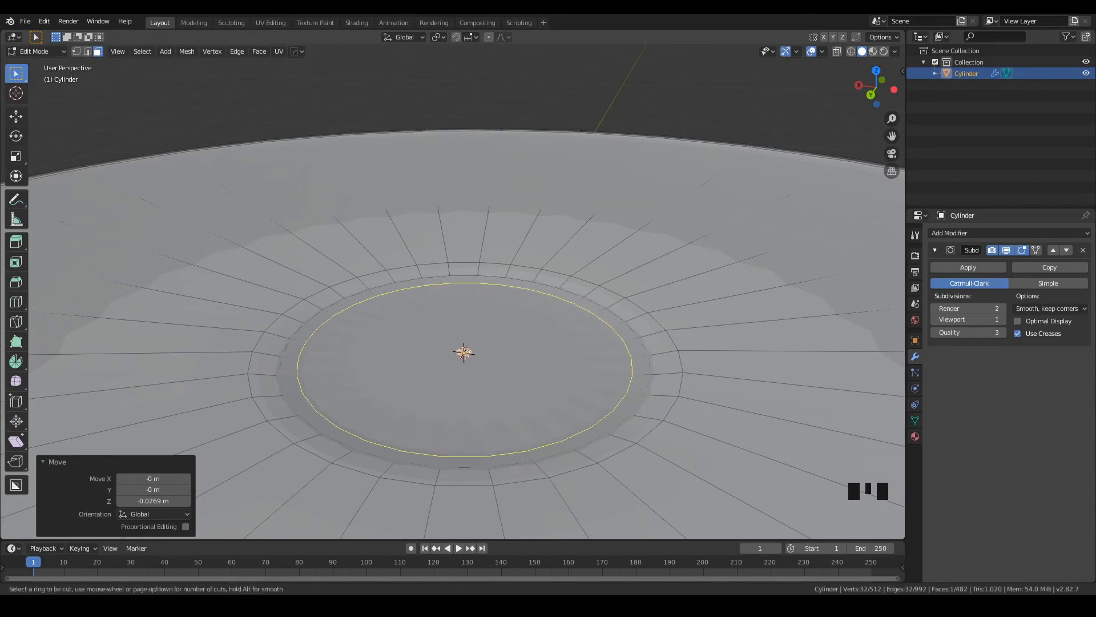
pyautogui.click(599, 317)
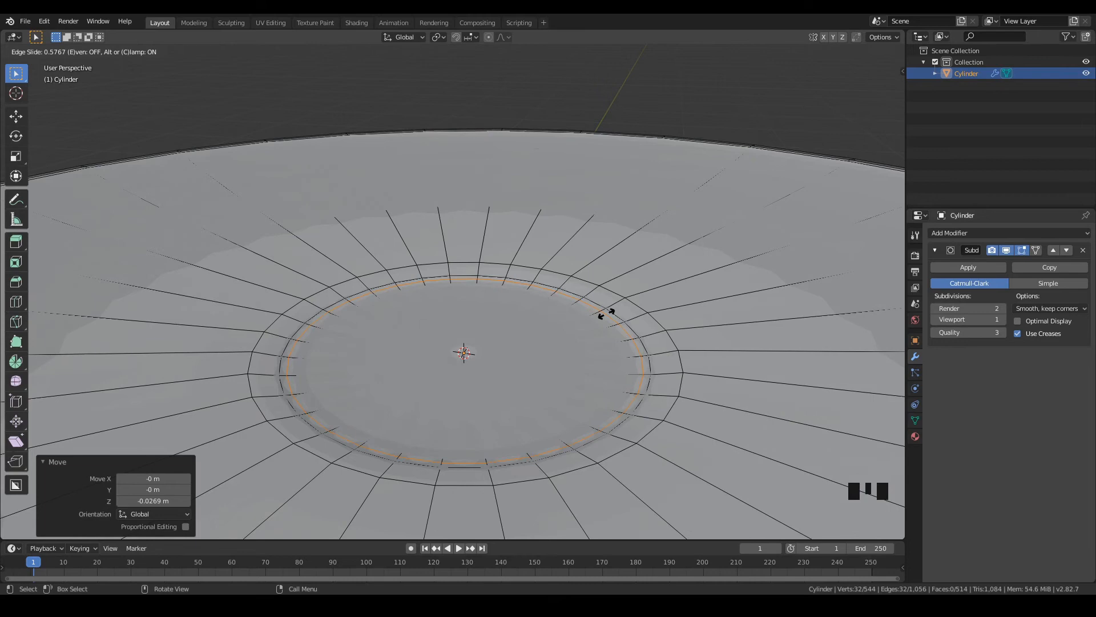
pyautogui.click(606, 312)
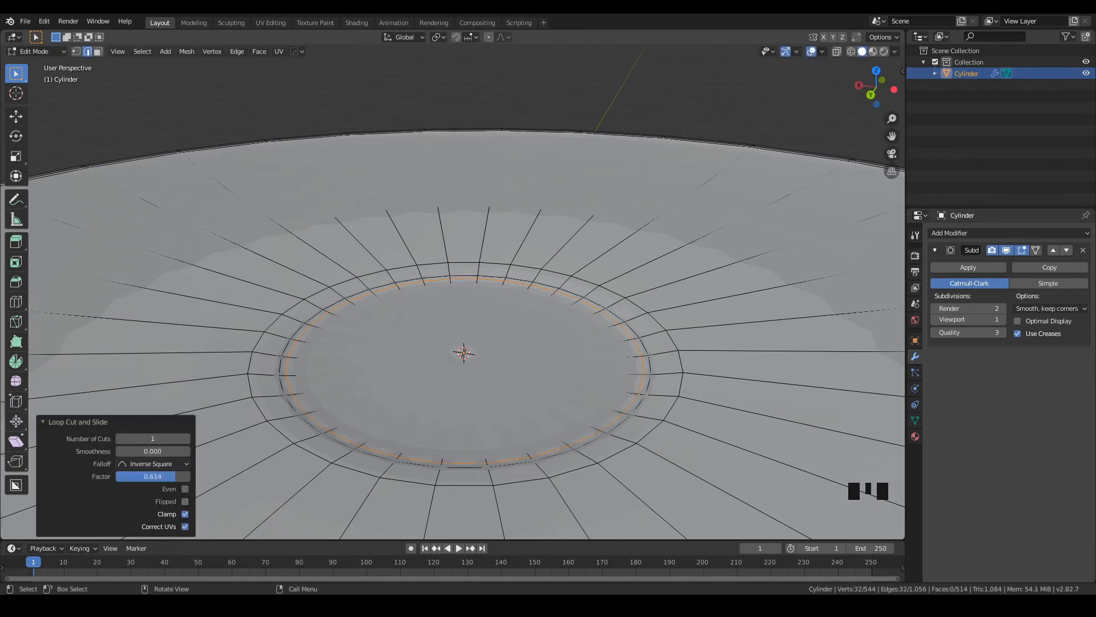
# Step: Add a loop cut in the narrow band around the central recess, slid outwards to about 0.545, and check it in Object Mode
pyautogui.hotkey('ctrl', 'r')
pyautogui.click(565, 286)
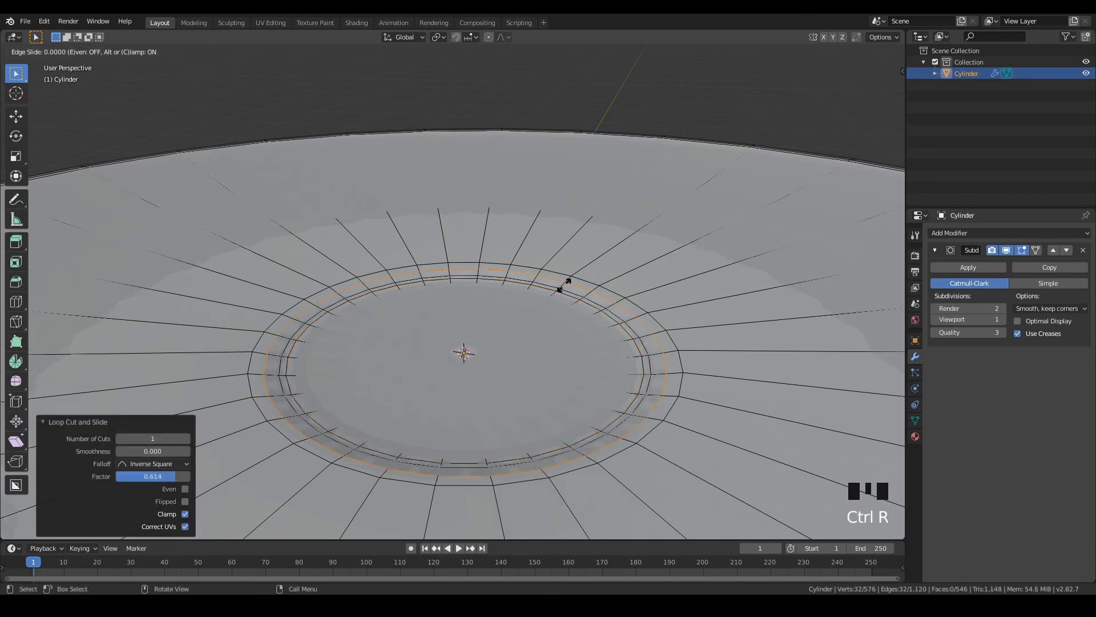
pyautogui.click(569, 282)
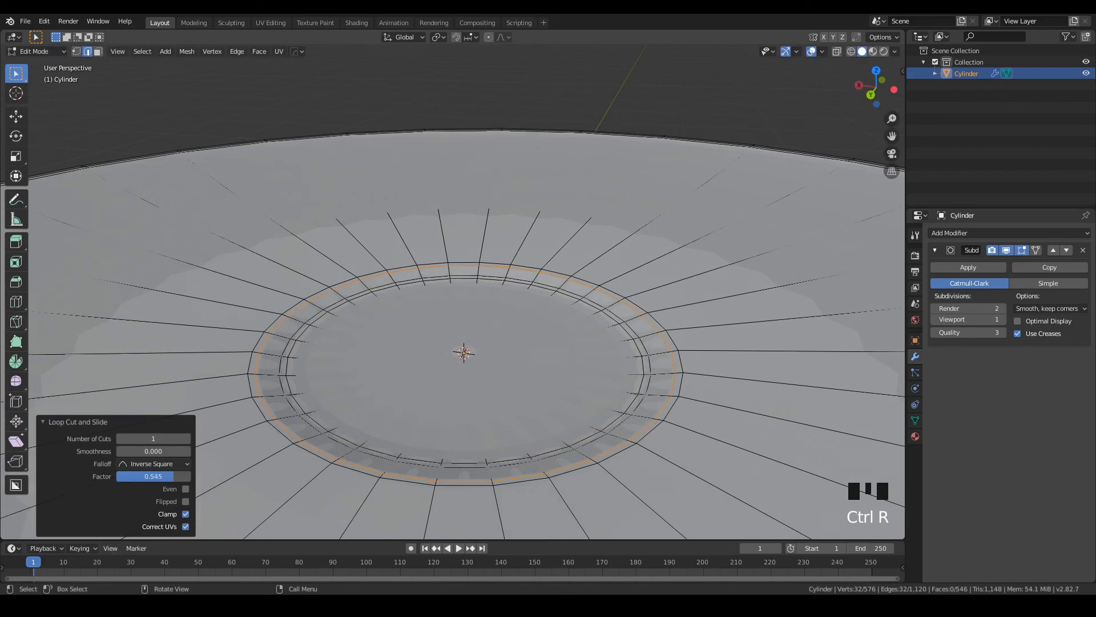
pyautogui.press('Tab')
pyautogui.moveTo(568, 282); pyautogui.dragTo(344, 222, button='middle')
pyautogui.scroll(-2, 540, 265)
pyautogui.press('Tab')
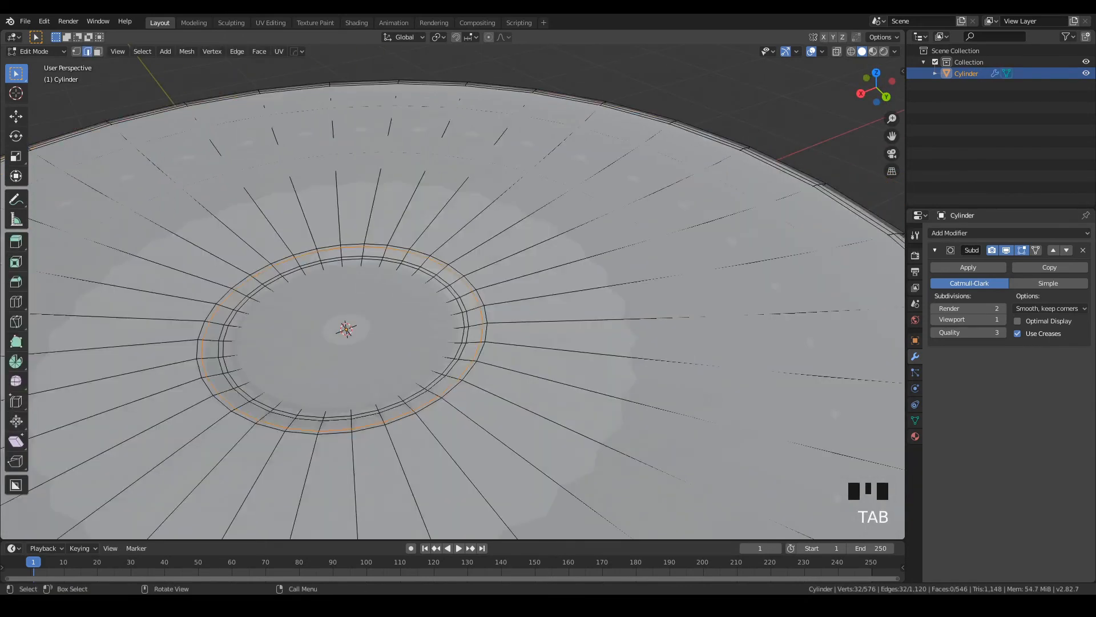
# Step: Add a loop cut just inside the upper surface's middle ring, slid outwards to a factor of about 0.921
pyautogui.scroll(-2, 457, 296)
pyautogui.keyDown('shift'); pyautogui.moveTo(456, 297); pyautogui.dragTo(360, 335, button='middle'); pyautogui.keyUp('shift')
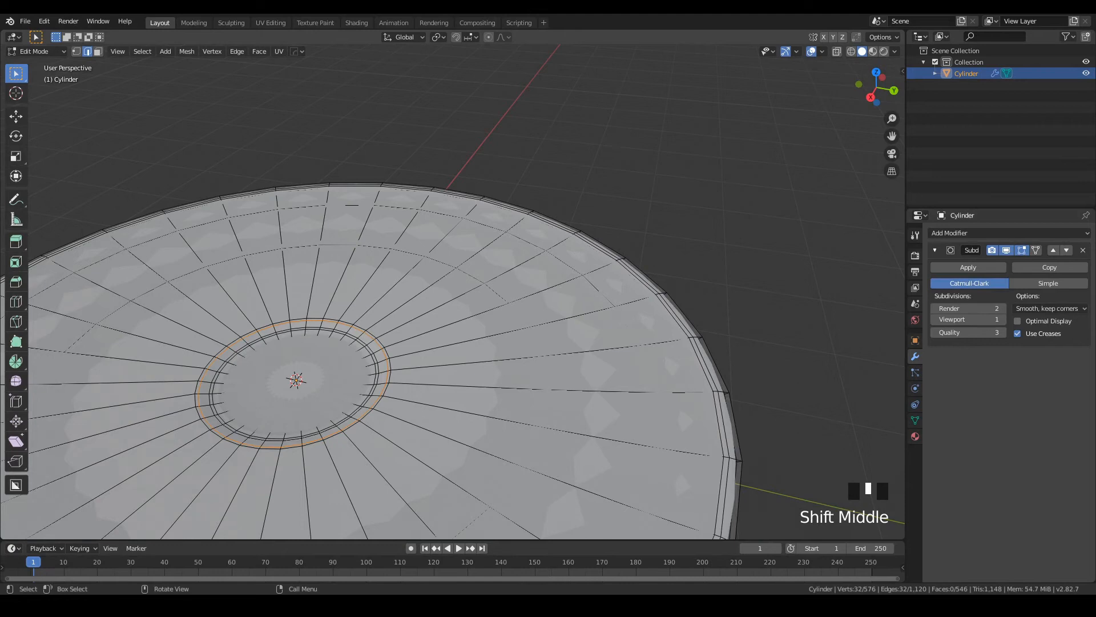
pyautogui.moveTo(468, 285); pyautogui.dragTo(434, 342, button='middle')
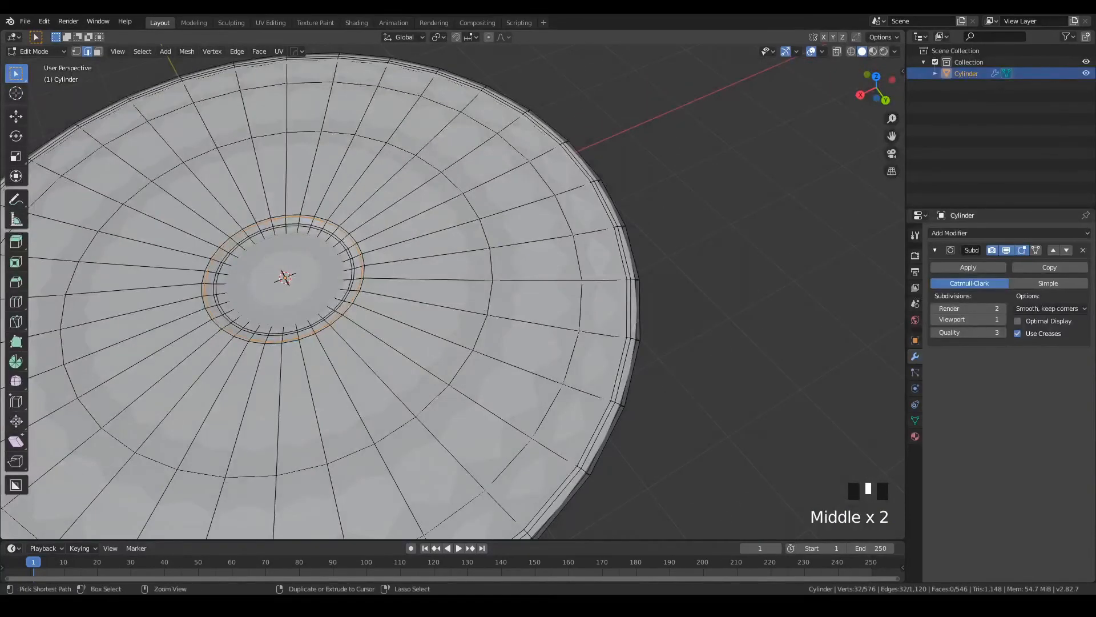
pyautogui.hotkey('ctrl', 'r')
pyautogui.click(462, 243)
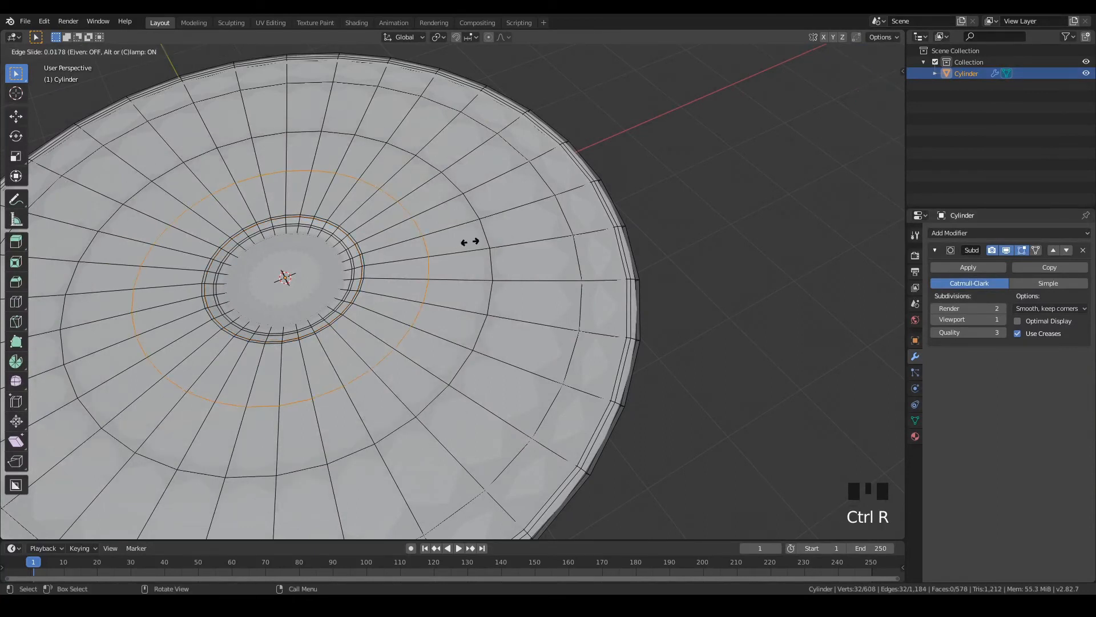
pyautogui.click(520, 237)
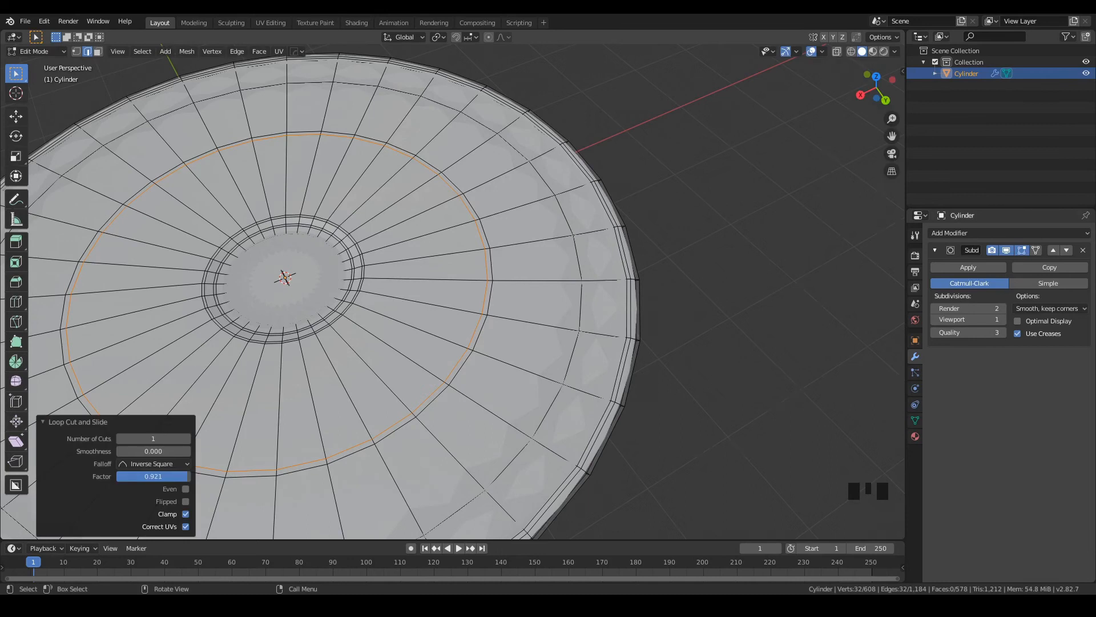
# Step: Add a centred loop cut in the narrow band at the upper surface's middle ring
pyautogui.scroll(2, 519, 237)
pyautogui.keyDown('shift'); pyautogui.moveTo(520, 237); pyautogui.dragTo(502, 343, button='middle'); pyautogui.keyUp('shift')
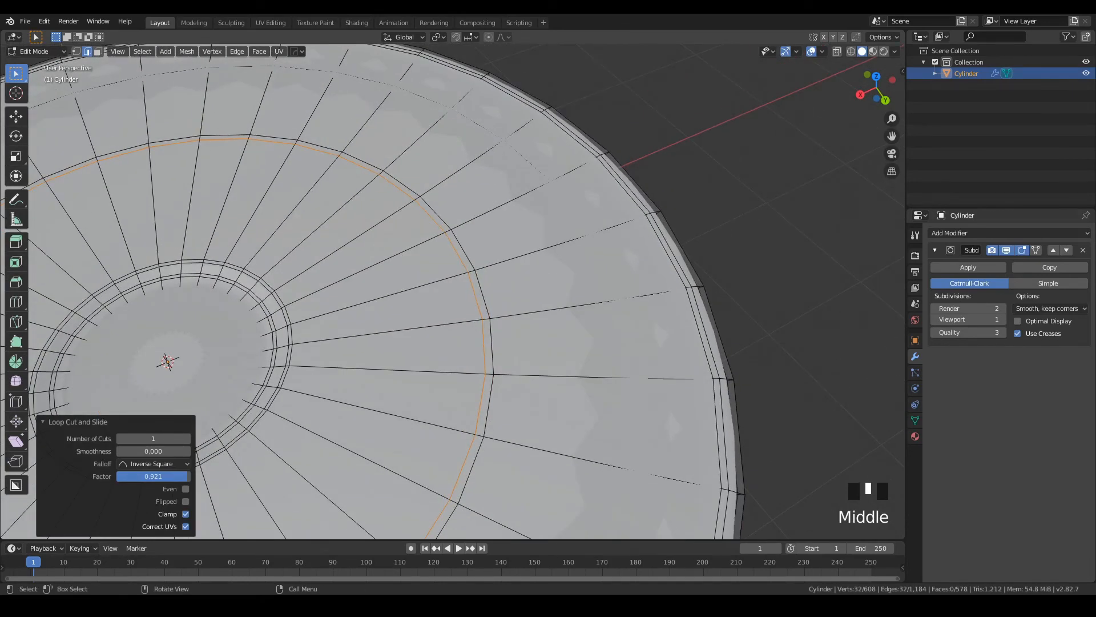
pyautogui.scroll(2, 457, 291)
pyautogui.hotkey('ctrl', 'r')
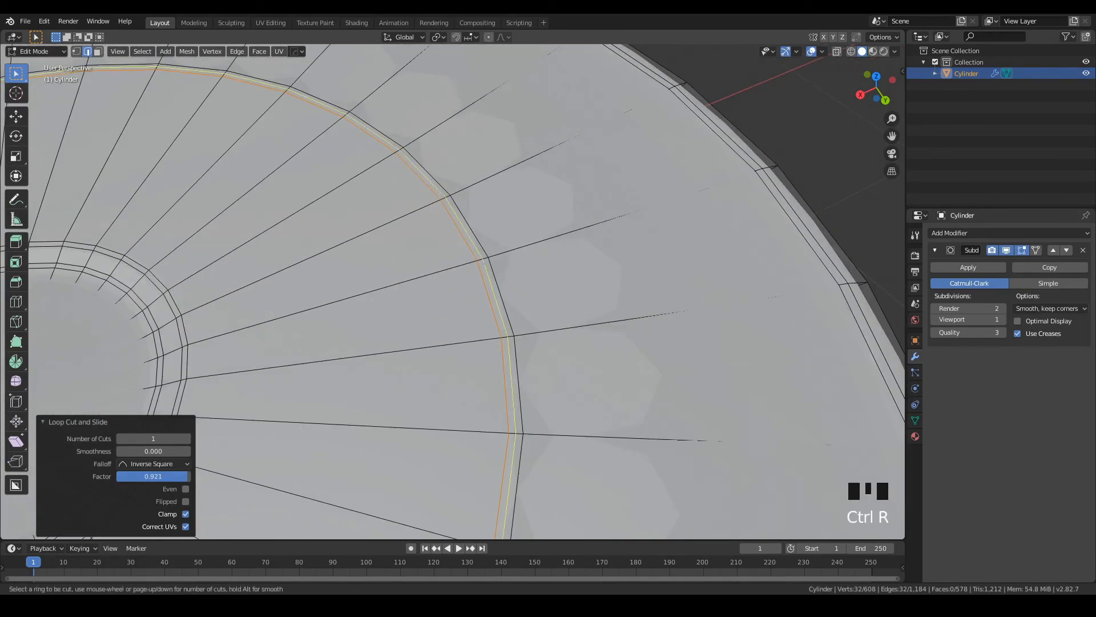
pyautogui.click(484, 260)
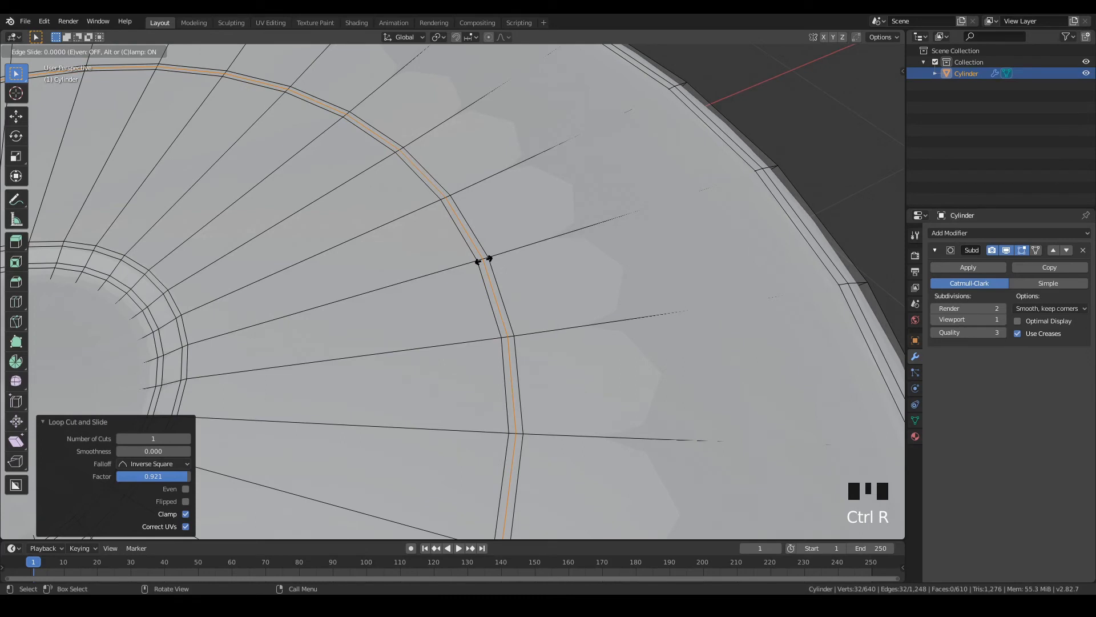
pyautogui.rightClick(484, 259)
# Step: Lower the middle ring's centre loop about 0.00364 m along Z to form a shallow groove
pyautogui.scroll(2, 483, 260)
pyautogui.moveTo(484, 260); pyautogui.dragTo(542, 274, button='middle')
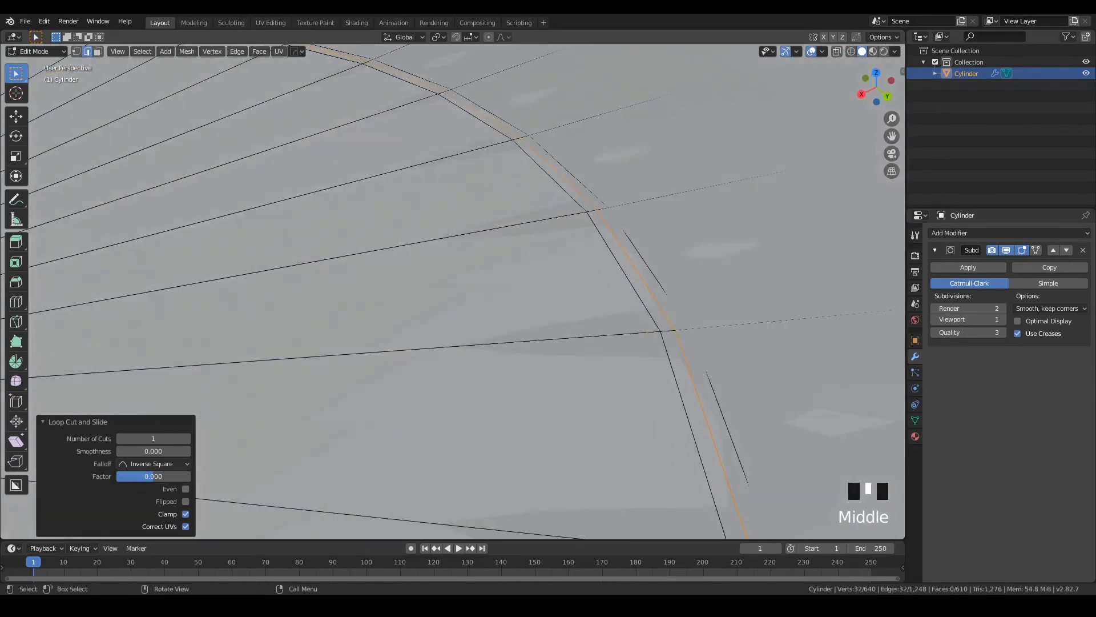
pyautogui.press('g')
pyautogui.press('z')
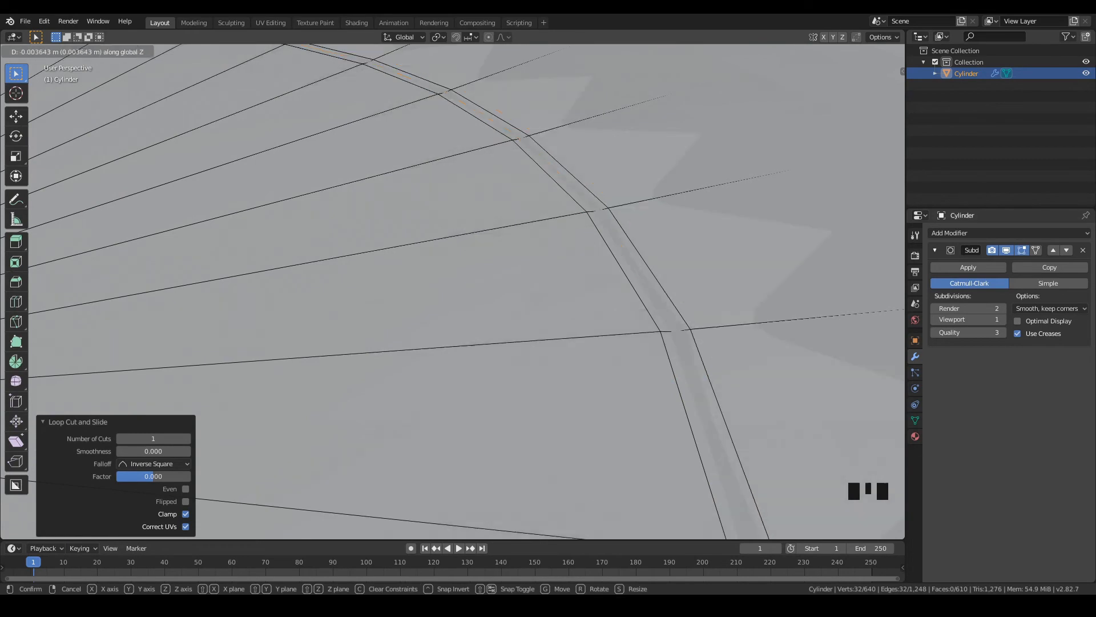
pyautogui.press('Return')
# Step: Add a loop cut just inside the upper surface's outer ring, slid outwards to a factor of about 0.924
pyautogui.scroll(-2, 451, 291)
pyautogui.moveTo(451, 291)
pyautogui.keyDown('shift'); pyautogui.mouseDown(button='middle')
pyautogui.moveTo(434, 320)
pyautogui.moveTo(457, 308)
pyautogui.moveTo(434, 297)
pyautogui.mouseUp(button='middle'); pyautogui.keyUp('shift')
pyautogui.scroll(-2, 457, 308)
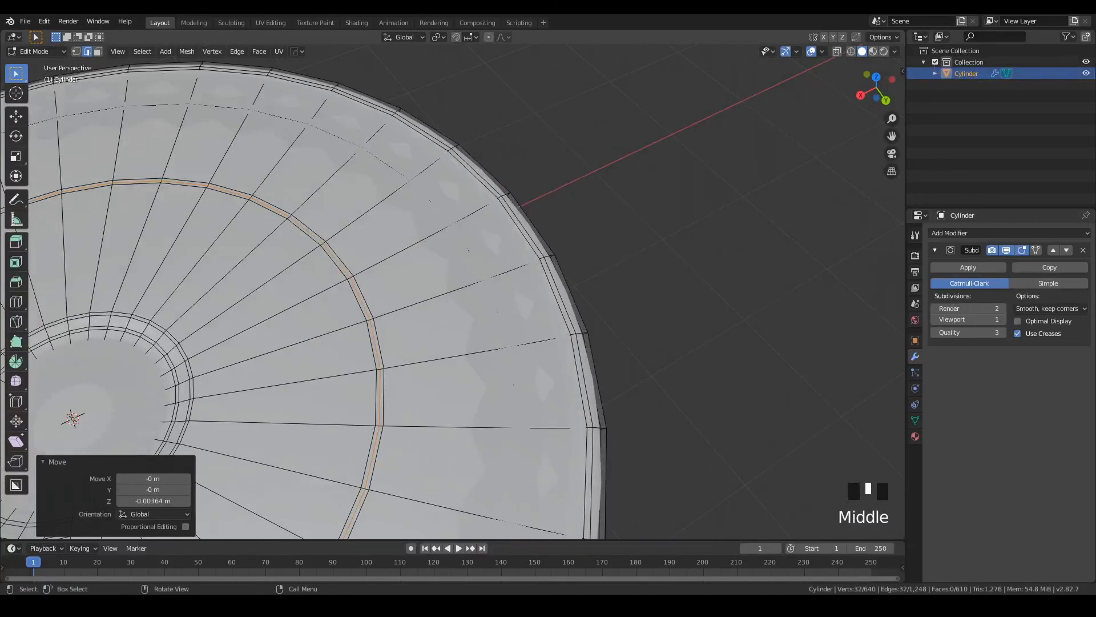
pyautogui.hotkey('ctrl', 'r')
pyautogui.click(368, 165)
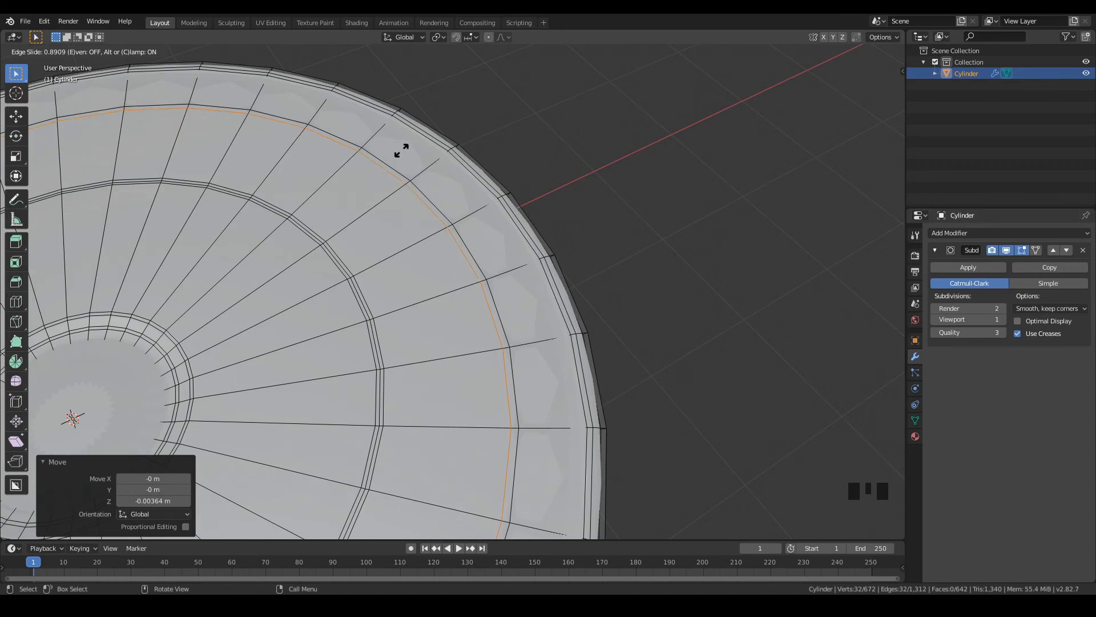
pyautogui.click(402, 150)
# Step: Add a centred loop cut in the narrow band at the upper surface's outer ring
pyautogui.scroll(3, 402, 150)
pyautogui.keyDown('shift'); pyautogui.moveTo(403, 151); pyautogui.dragTo(423, 171, button='middle'); pyautogui.keyUp('shift')
pyautogui.scroll(1, 423, 171)
pyautogui.scroll(1, 454, 292)
pyautogui.scroll(-2, 454, 291)
pyautogui.press('ctrl')
pyautogui.hotkey('ctrl', 'r')
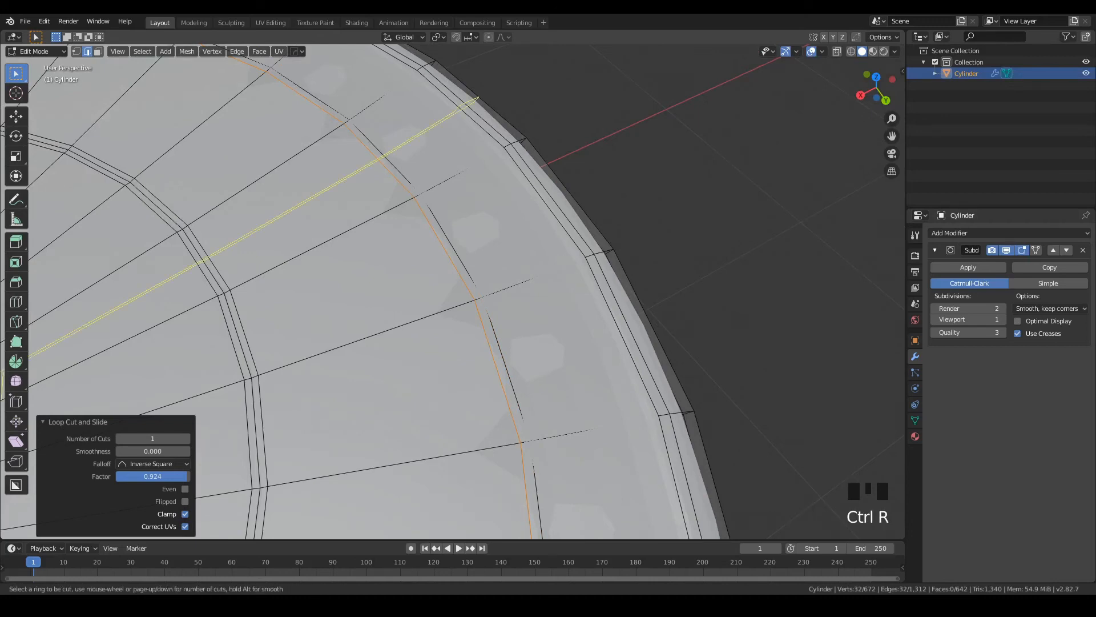
pyautogui.click(415, 193)
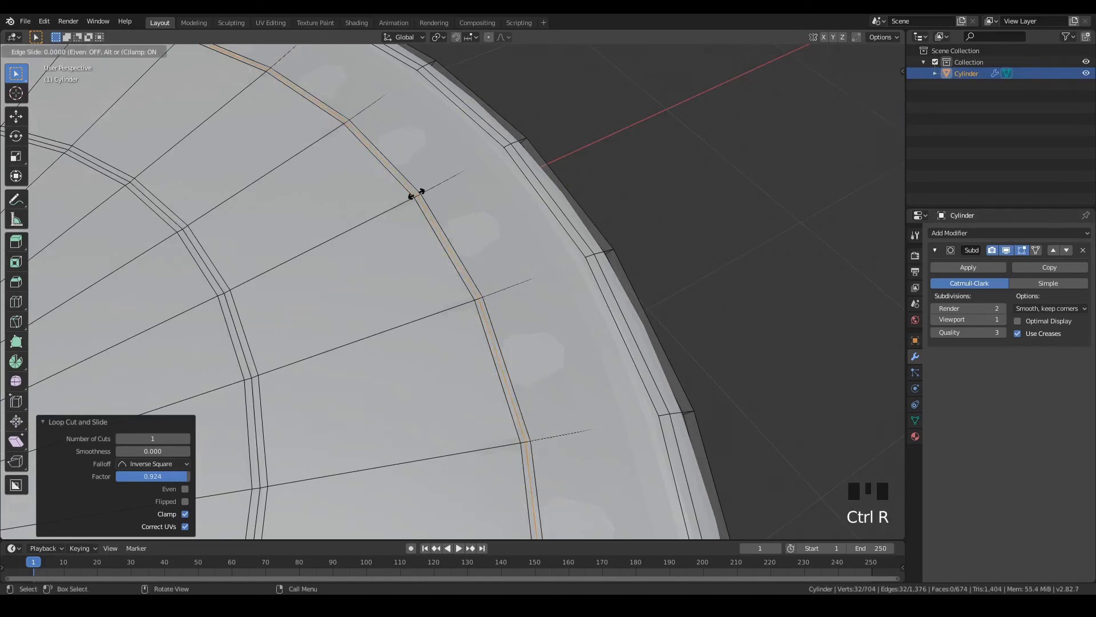
pyautogui.rightClick(416, 192)
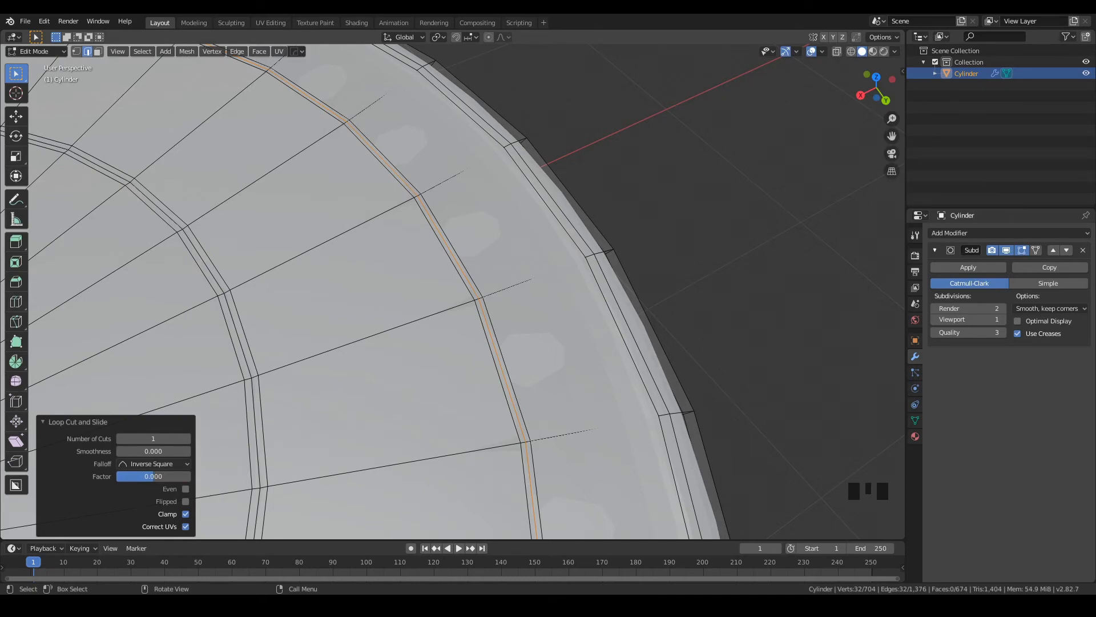
# Step: Lower the outer ring's centre loop slightly along Z
pyautogui.scroll(2, 415, 193)
pyautogui.press('g')
pyautogui.press('z')
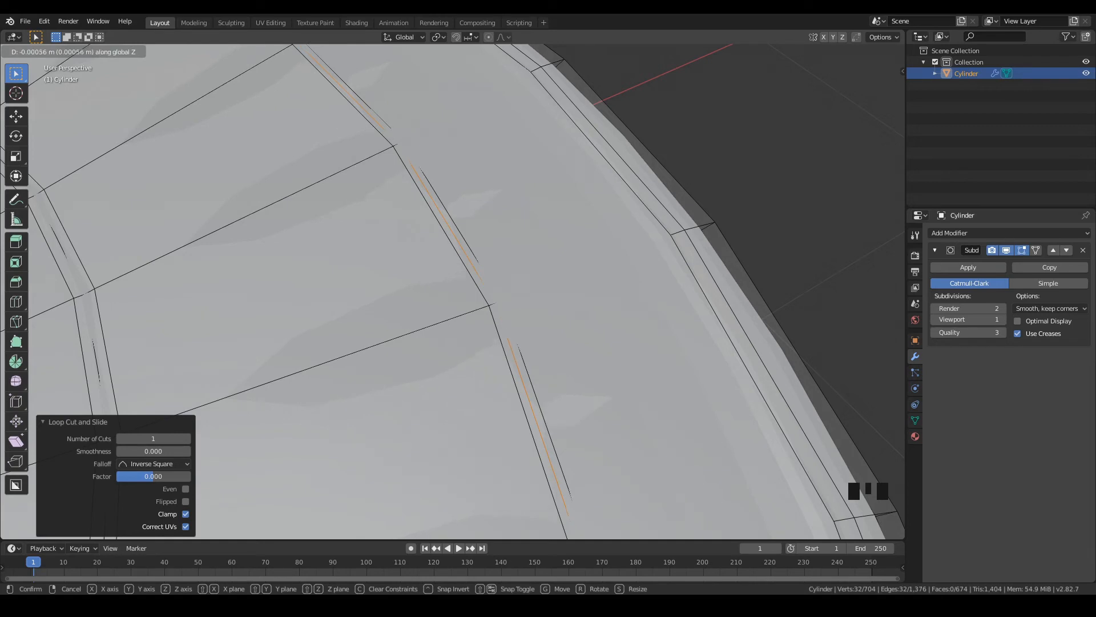
pyautogui.click(457, 297)
# Step: Leave Edit Mode and inspect the smoothed rim and underside of the dish
pyautogui.moveTo(457, 297); pyautogui.dragTo(434, 237, button='middle')
pyautogui.press('Tab')
pyautogui.scroll(-3, 420, 217)
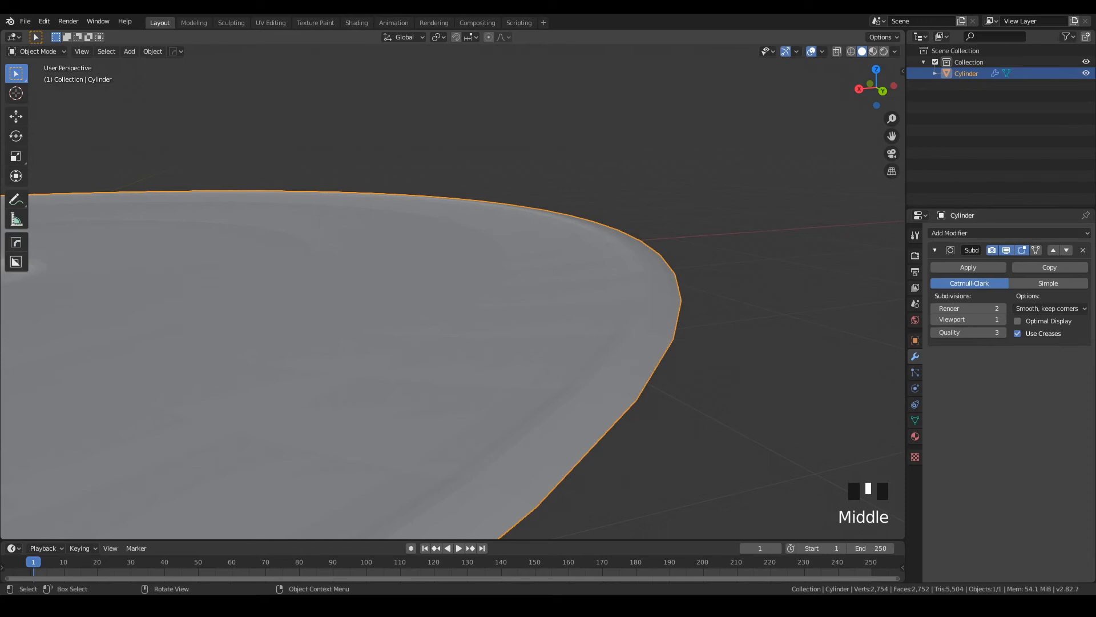
pyautogui.moveTo(451, 285); pyautogui.dragTo(451, 343, button='middle')
pyautogui.scroll(-5, 462, 279)
pyautogui.scroll(2, 468, 260)
# Step: In Edit Mode, add a loop cut on the underside around the foot ring, slid towards it to a factor of about 0.328
pyautogui.press('Tab')
pyautogui.scroll(3, 451, 319)
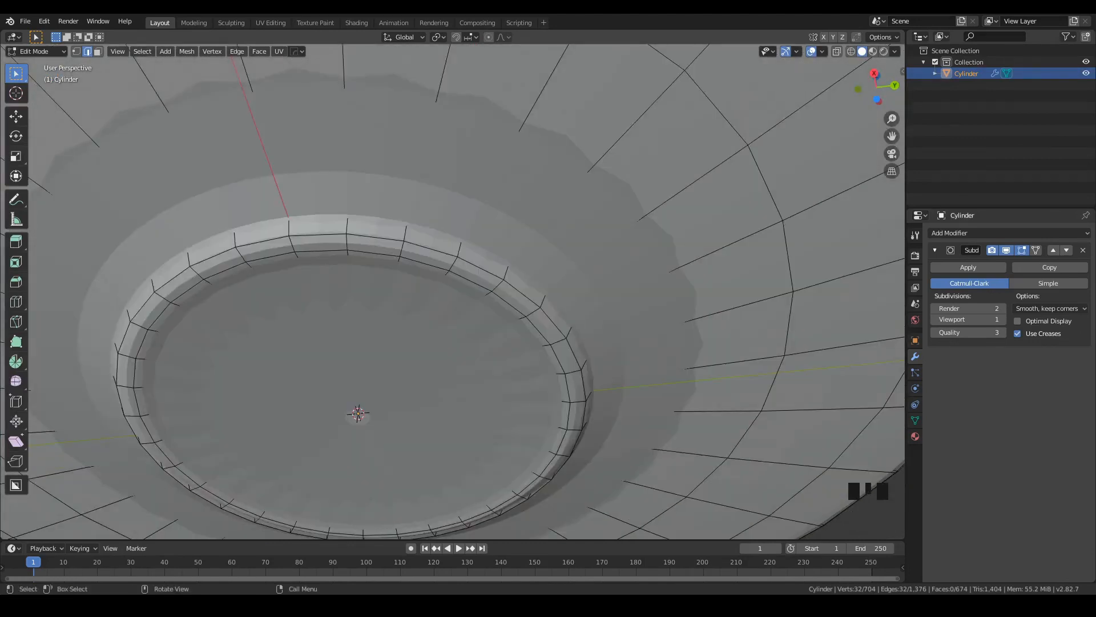
pyautogui.press('ctrl')
pyautogui.hotkey('ctrl', 'r')
pyautogui.click(648, 225)
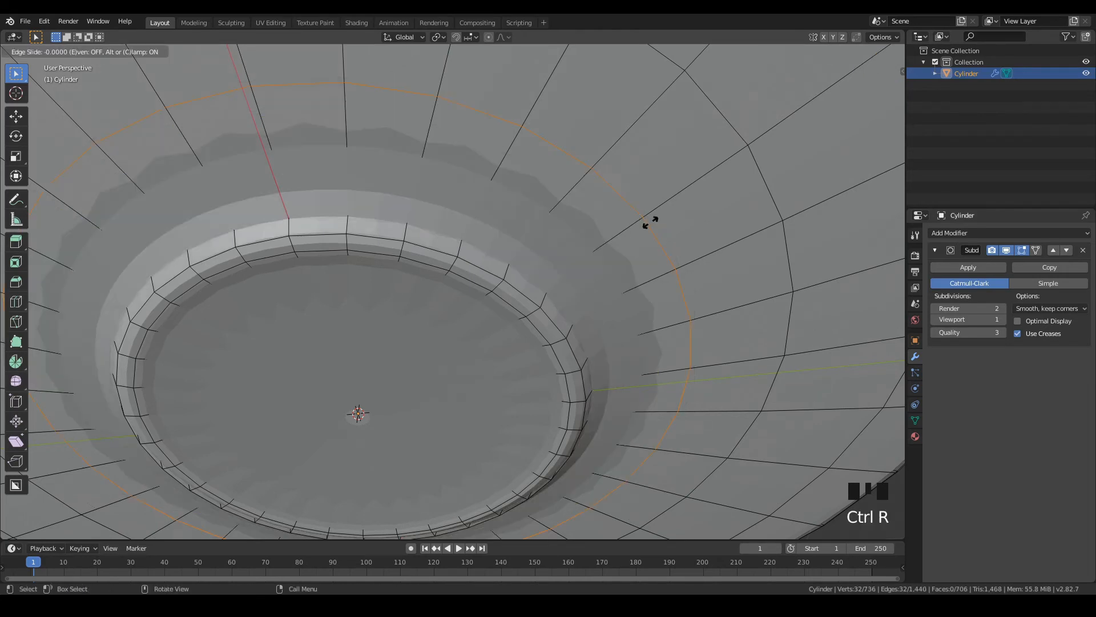
pyautogui.click(624, 252)
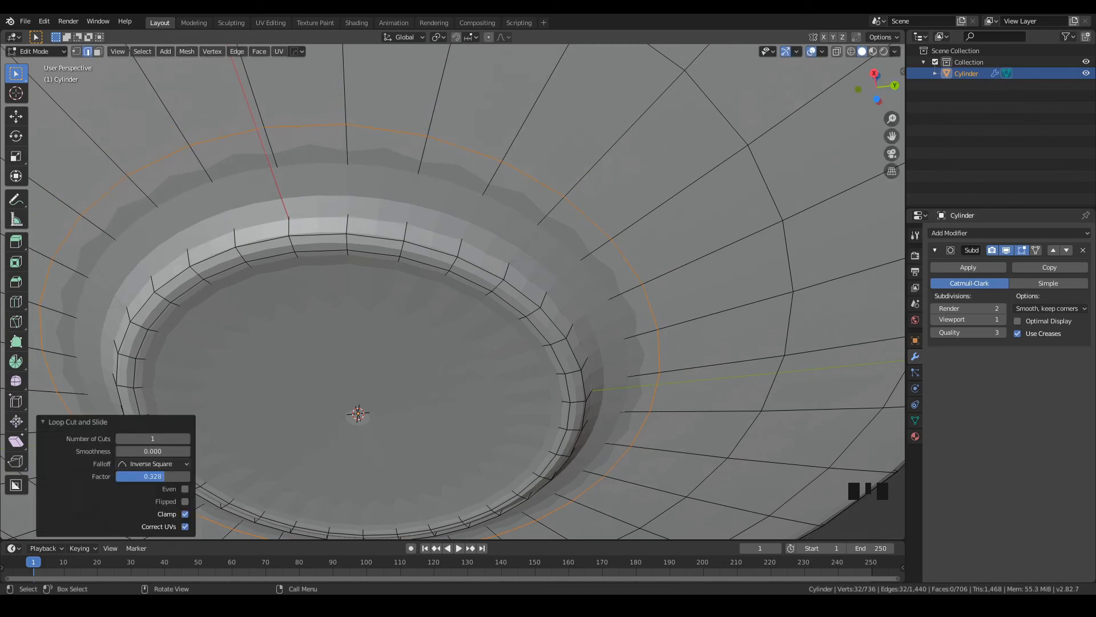
# Step: Add a loop cut on the foot ring's outer wall, slid towards its base to about 0.36, and check the dish in Object Mode
pyautogui.hotkey('ctrl', 'r')
pyautogui.click(466, 244)
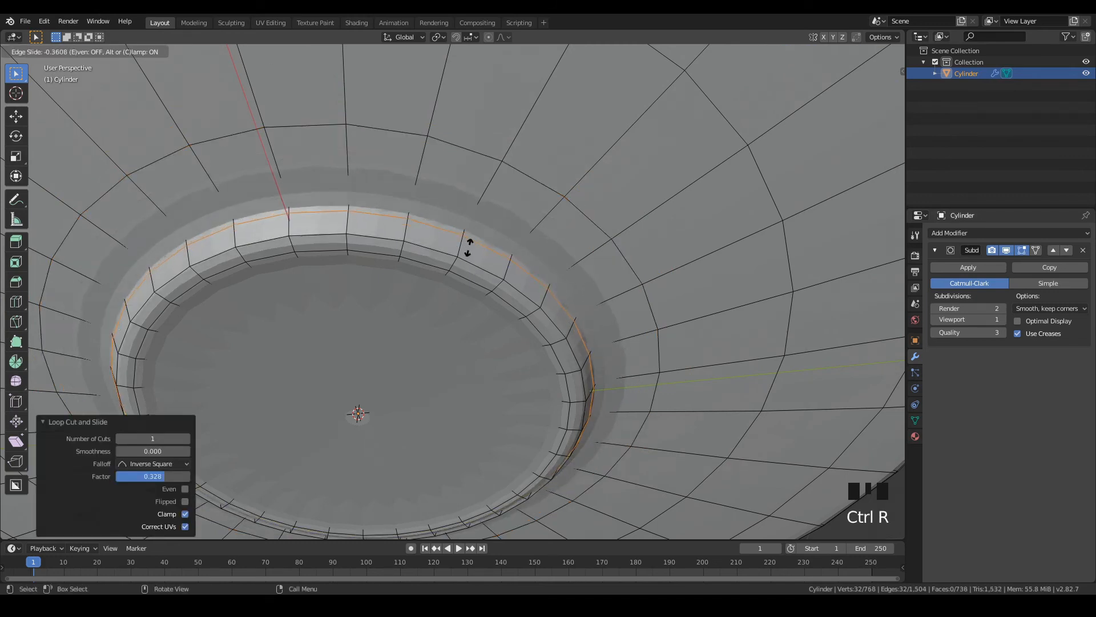
pyautogui.click(467, 246)
pyautogui.scroll(-3, 451, 291)
pyautogui.moveTo(451, 291); pyautogui.dragTo(359, 157, button='middle')
pyautogui.press('Tab')
pyautogui.scroll(-1, 452, 337)
pyautogui.scroll(2, 425, 308)
# Step: Return to Edit Mode and add a loop cut around the underside of the rim, slid outwards to a factor of about -0.302
pyautogui.press('Tab')
pyautogui.scroll(2, 354, 166)
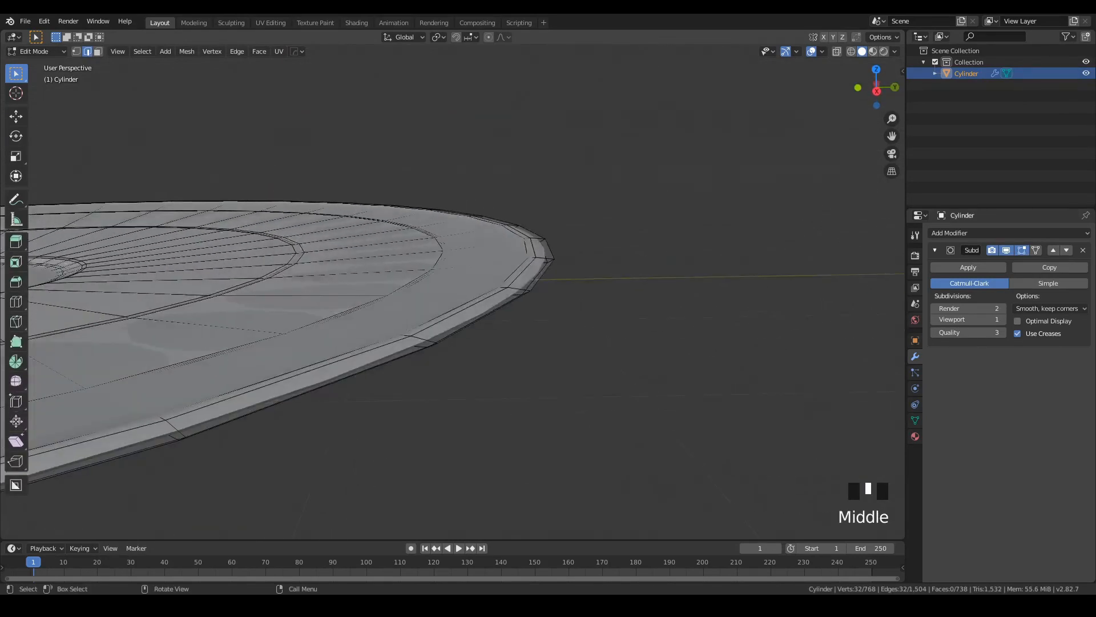
pyautogui.scroll(2, 383, 354)
pyautogui.click(646, 246)
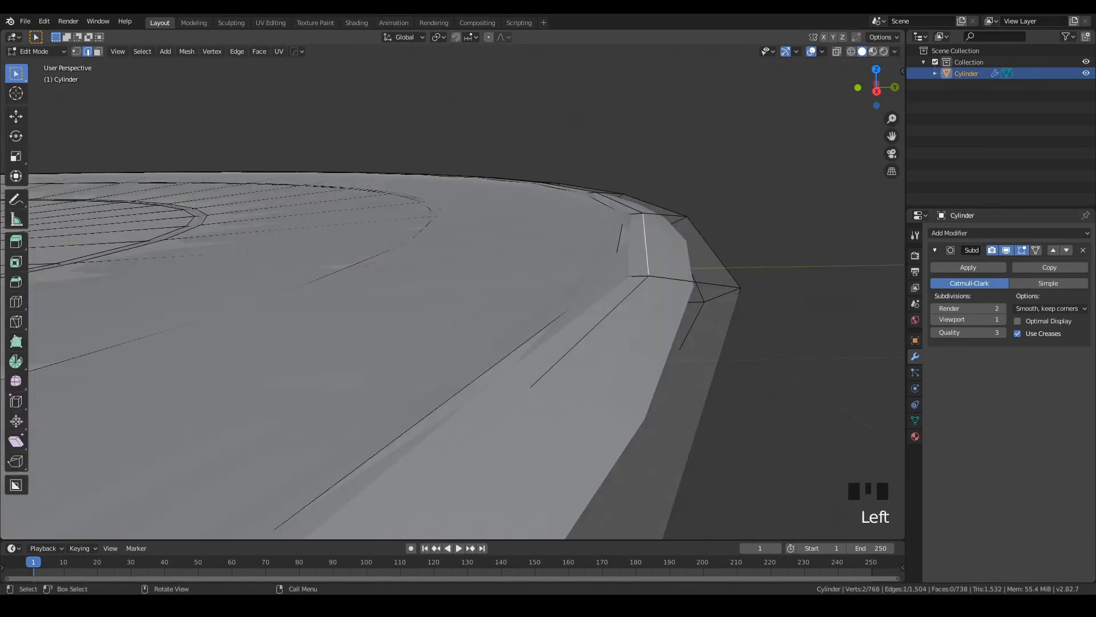
pyautogui.scroll(-1, 646, 246)
pyautogui.moveTo(646, 245); pyautogui.dragTo(651, 205, button='middle')
pyautogui.keyDown('shift'); pyautogui.moveTo(651, 204); pyautogui.dragTo(591, 366, button='middle'); pyautogui.keyUp('shift')
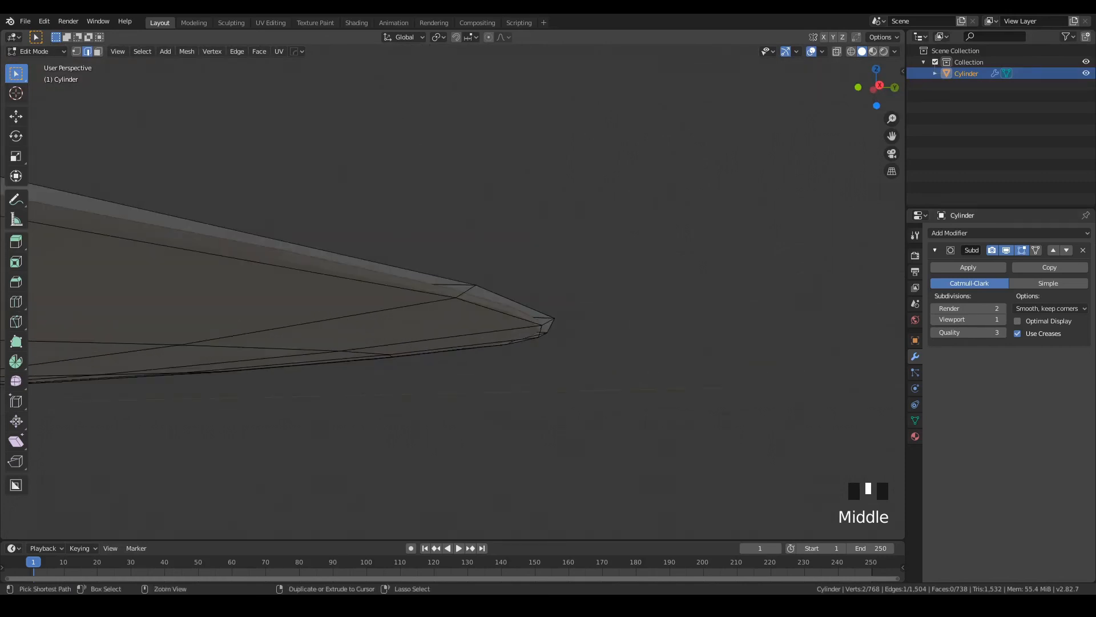
pyautogui.hotkey('ctrl', 'r')
pyautogui.click(453, 292)
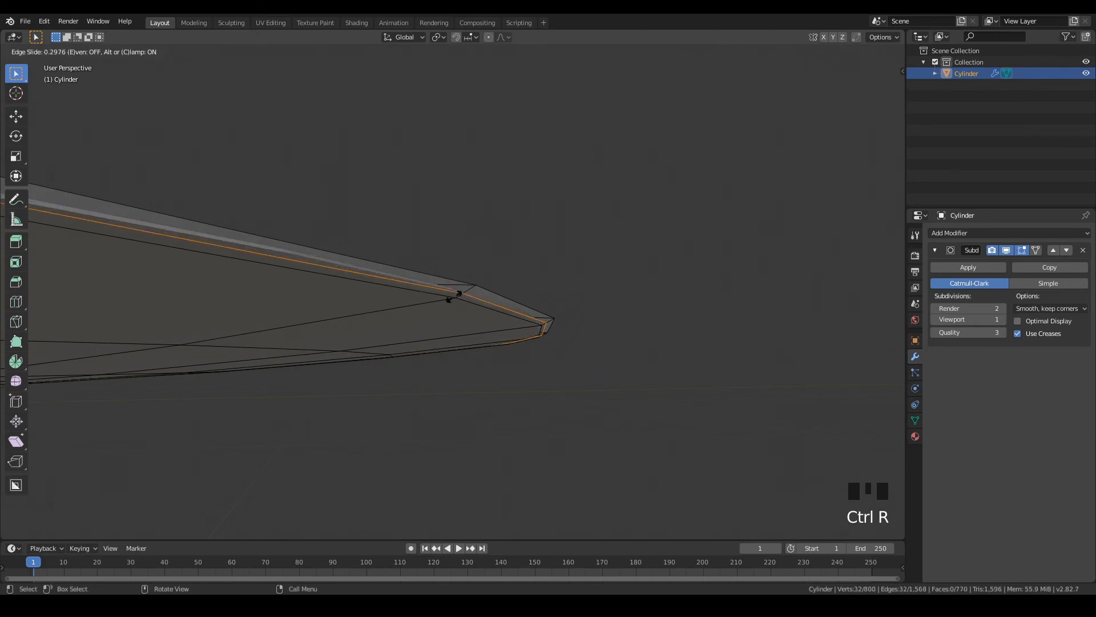
pyautogui.click(463, 287)
# Step: Lower the new loop under the rim about 0.0041 m along Z
pyautogui.moveTo(463, 287); pyautogui.dragTo(439, 250, button='middle')
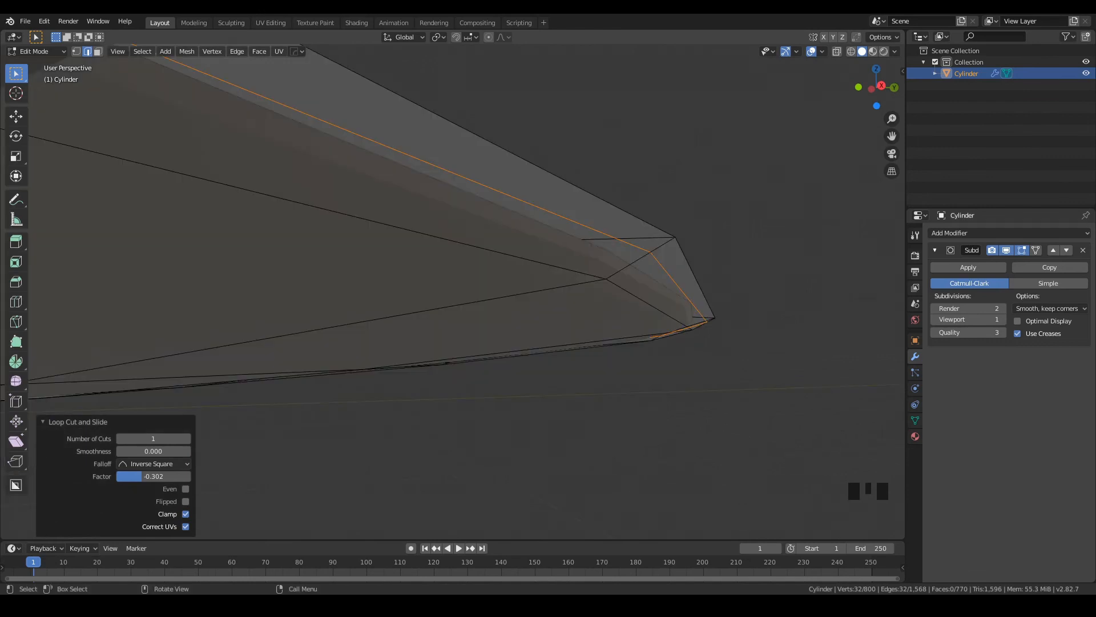
pyautogui.press('g')
pyautogui.press('z')
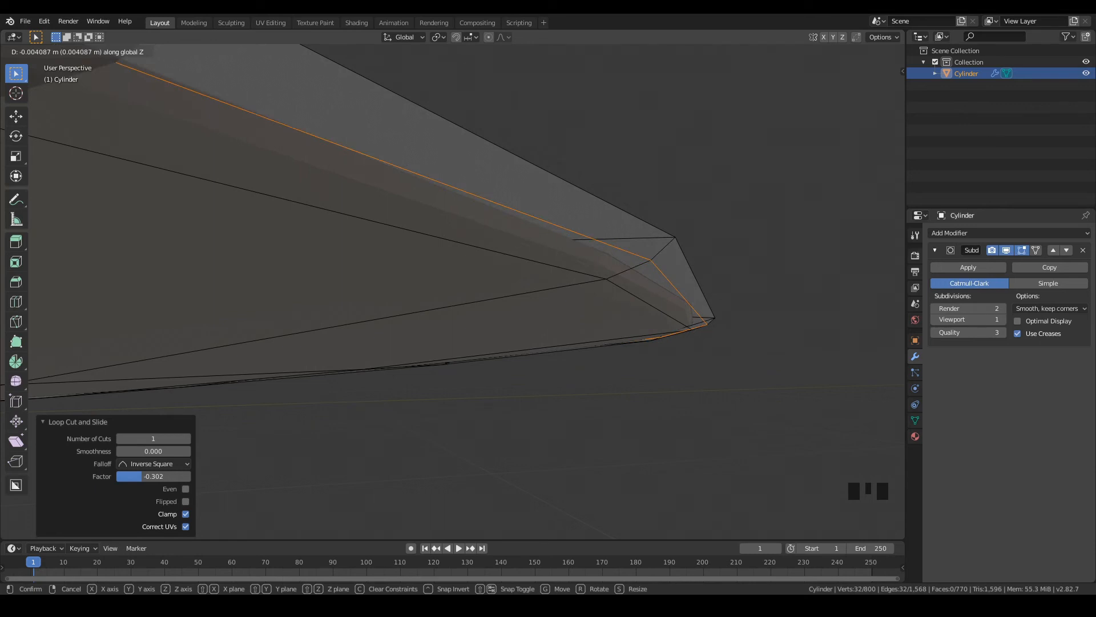
pyautogui.click(571, 286)
# Step: Return to Object Mode and apply Shade Smooth to the dish
pyautogui.moveTo(571, 285); pyautogui.dragTo(761, 251, button='middle')
pyautogui.scroll(-1, 571, 332)
pyautogui.scroll(-2, 571, 320)
pyautogui.press('Tab')
pyautogui.scroll(3, 632, 246)
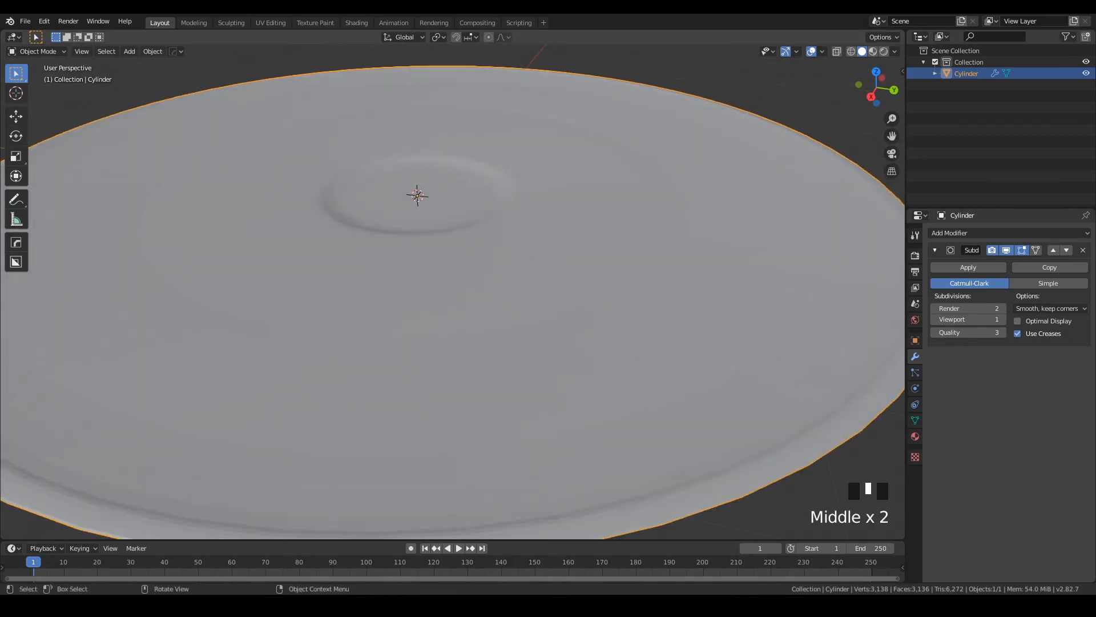
pyautogui.click(153, 51)
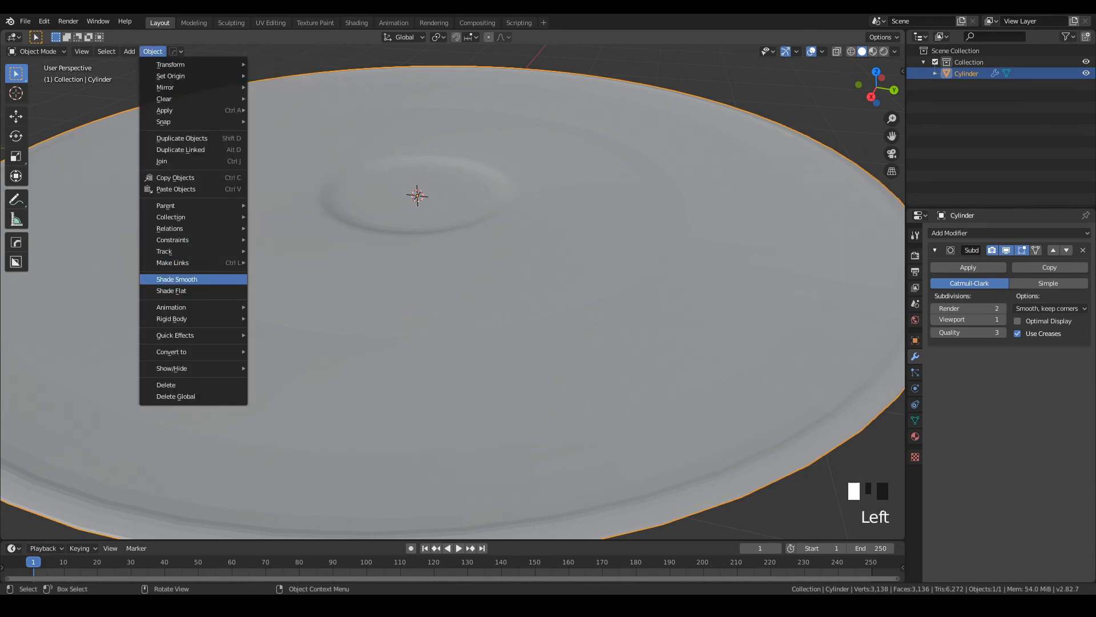
pyautogui.click(177, 280)
# Step: Examine the dish's upper surface, centre recess and rim with smooth shading from several angles
pyautogui.moveTo(456, 343); pyautogui.dragTo(348, 274, button='middle')
pyautogui.scroll(-2, 471, 172)
pyautogui.scroll(1, 365, 297)
pyautogui.scroll(-2, 351, 252)
pyautogui.scroll(1, 343, 269)
pyautogui.moveTo(452, 291)
pyautogui.mouseDown(button='middle')
pyautogui.moveTo(461, 307)
pyautogui.moveTo(461, 290)
pyautogui.mouseUp(button='middle')
pyautogui.scroll(-2, 461, 307)
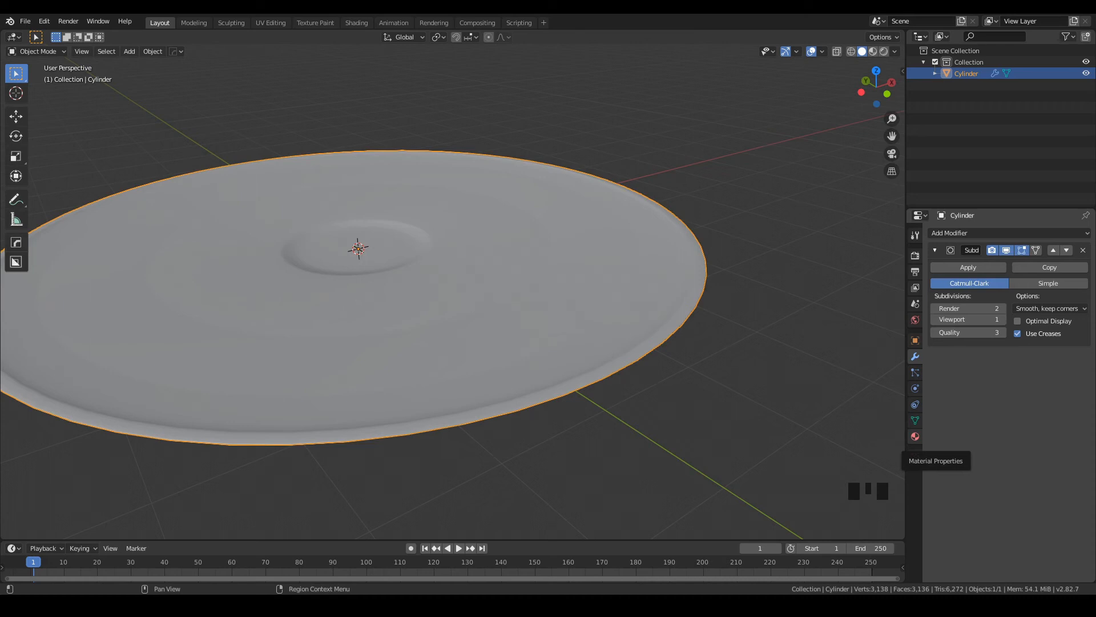
# Step: Create a new material for the dish and name it "porcelain"
pyautogui.click(916, 436)
pyautogui.click(1024, 281)
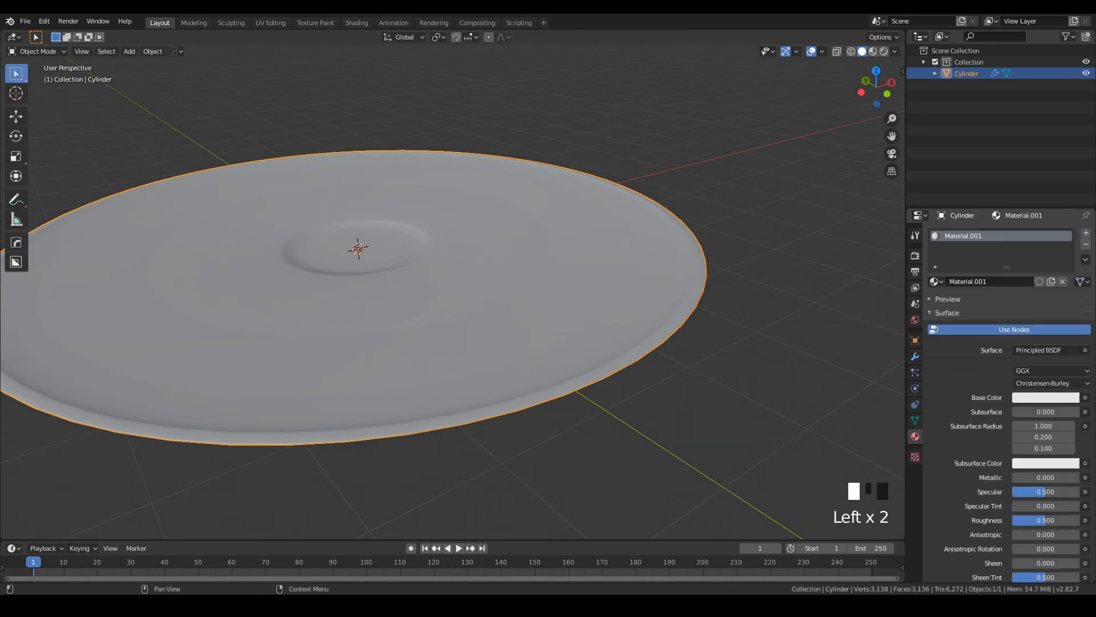
pyautogui.click(982, 235)
pyautogui.doubleClick(982, 236)
pyautogui.write('porcelain')
pyautogui.press('Return')
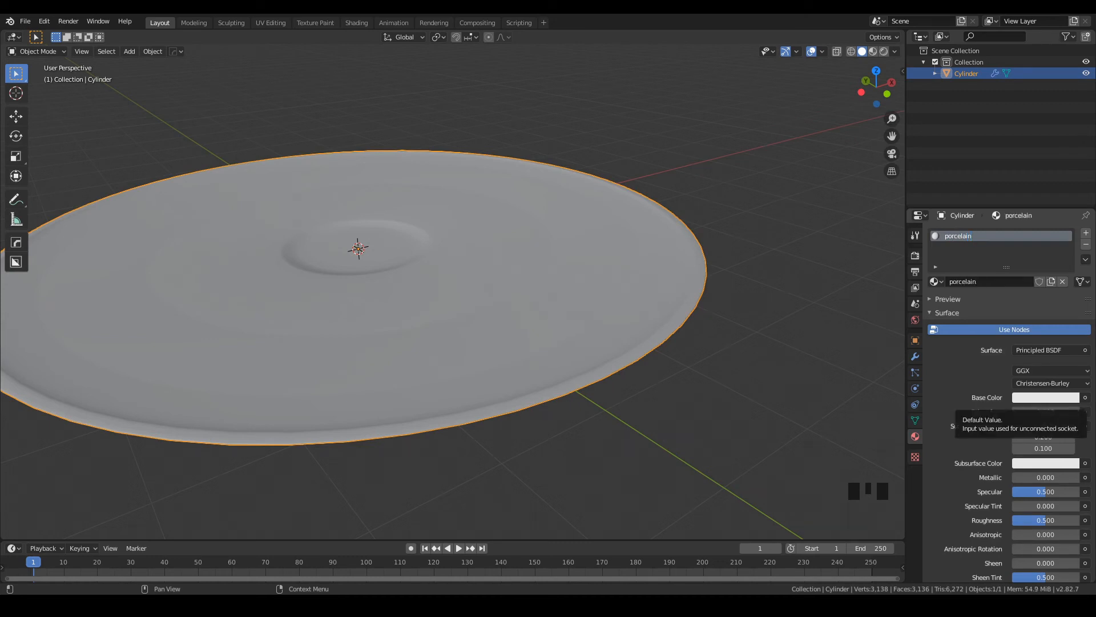
# Step: Set the porcelain material's Roughness to 0.100
pyautogui.scroll(-1, 1044, 490)
pyautogui.scroll(-1, 1045, 490)
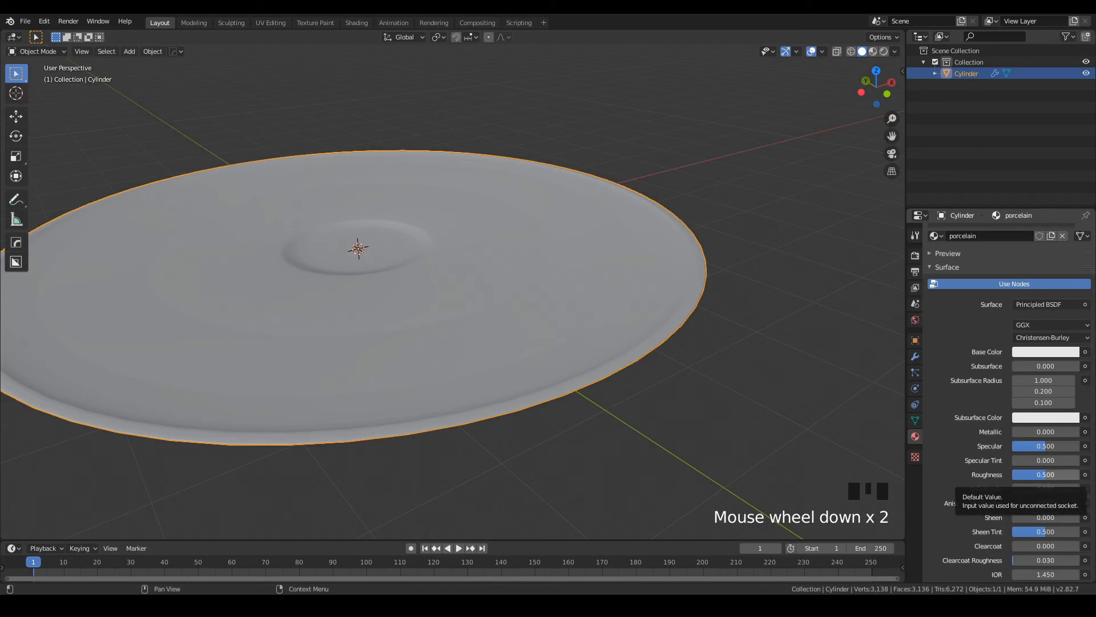
pyautogui.moveTo(1044, 475); pyautogui.dragTo(1021, 474)
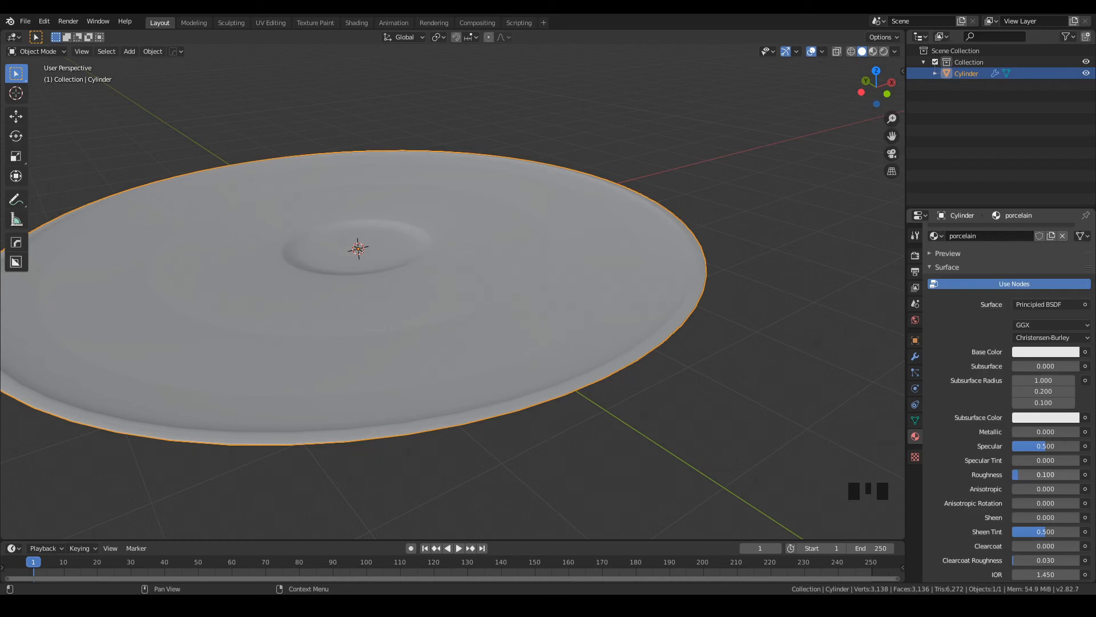
# Step: Try wireframe and solid viewport shading, and finish in Material Preview to examine the porcelain surface
pyautogui.moveTo(451, 274); pyautogui.dragTo(457, 302, button='middle')
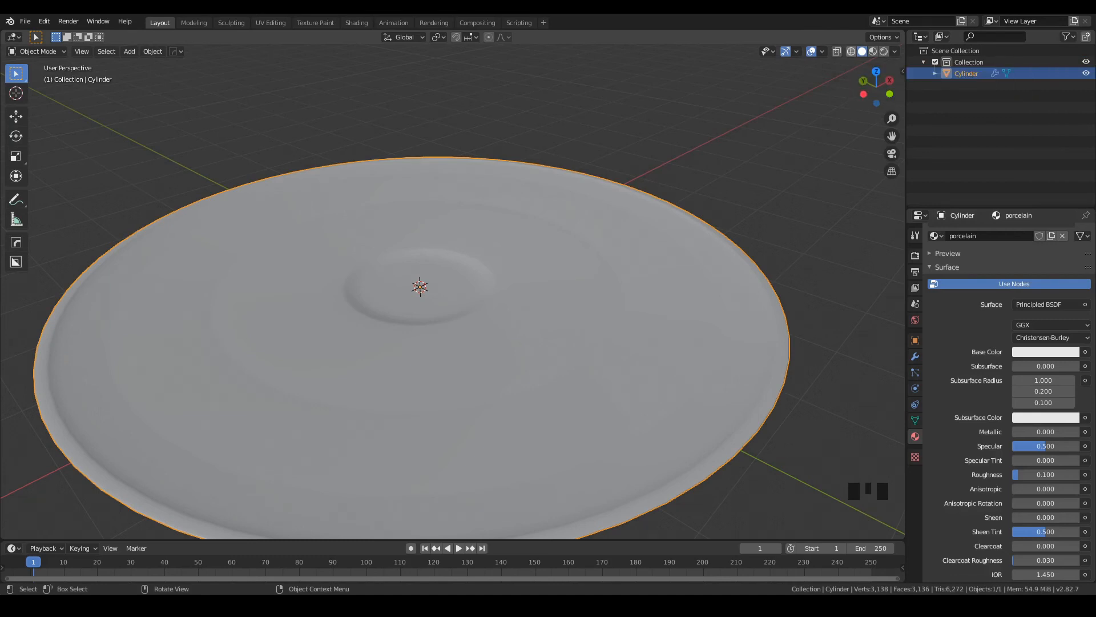
pyautogui.click(851, 52)
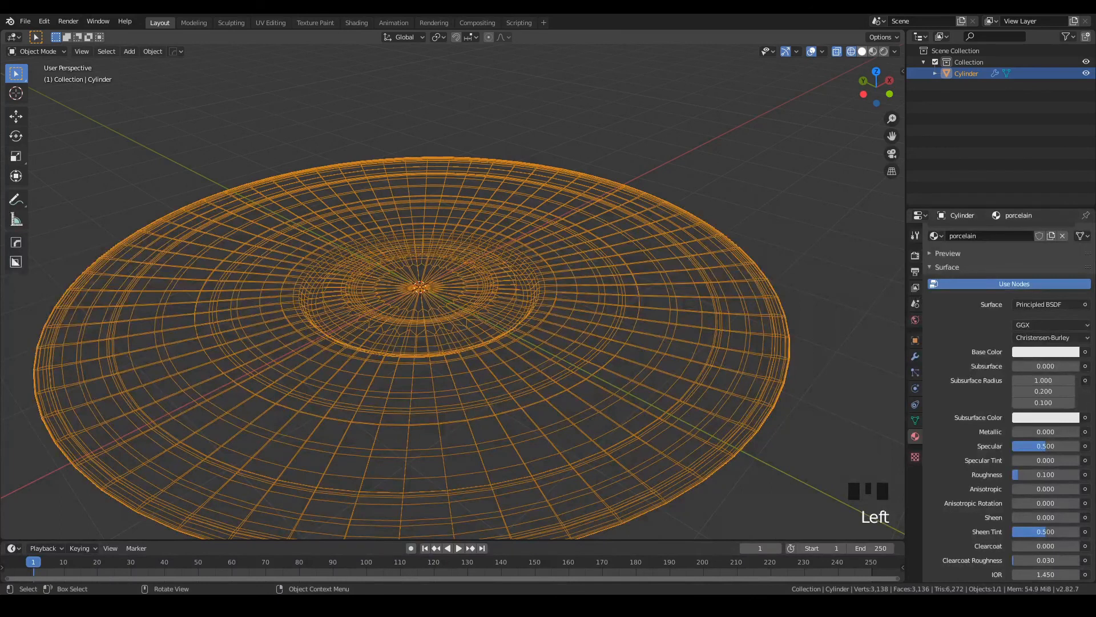
pyautogui.click(862, 51)
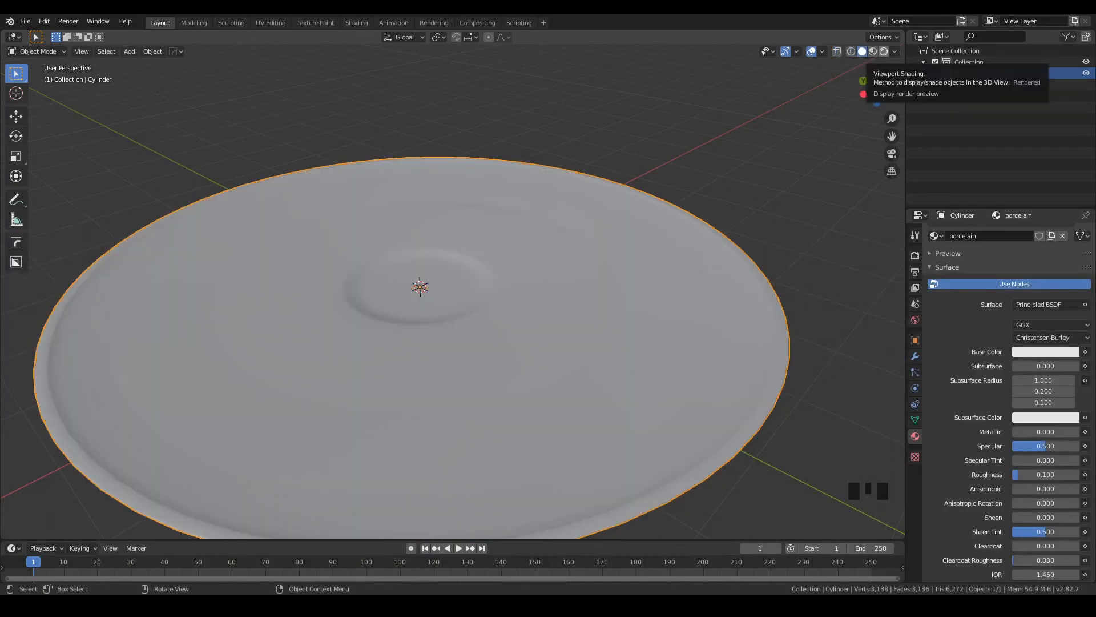
pyautogui.click(873, 51)
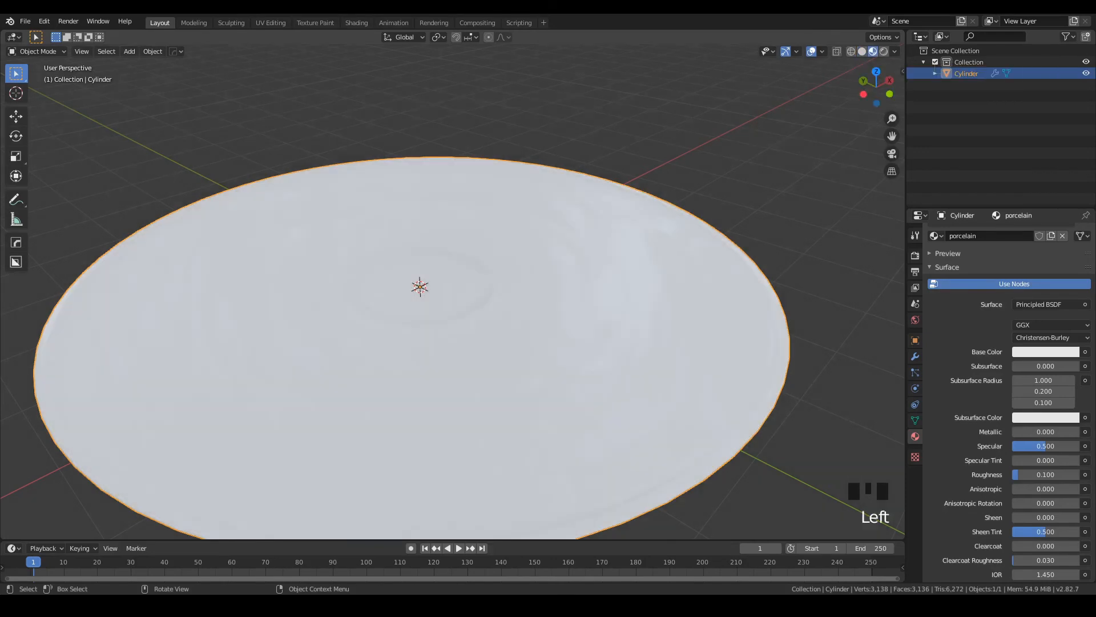
pyautogui.moveTo(451, 285); pyautogui.dragTo(270, 273, button='middle')
pyautogui.scroll(2, 270, 273)
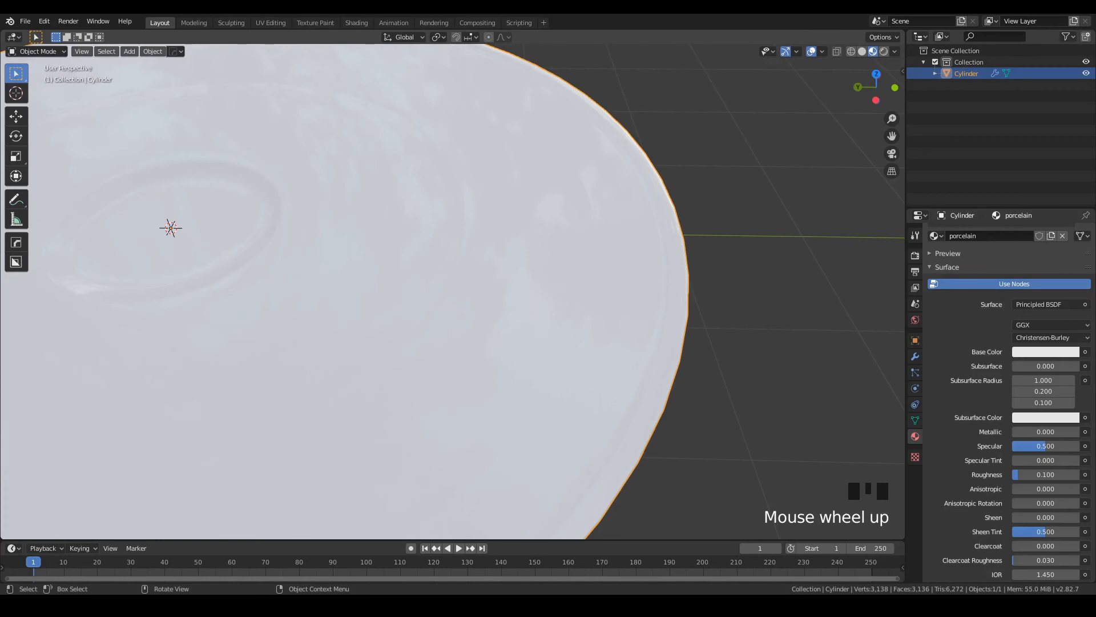
# Step: Add a second material slot to the dish and create a new material in it named "Gold"
pyautogui.scroll(4, 1004, 400)
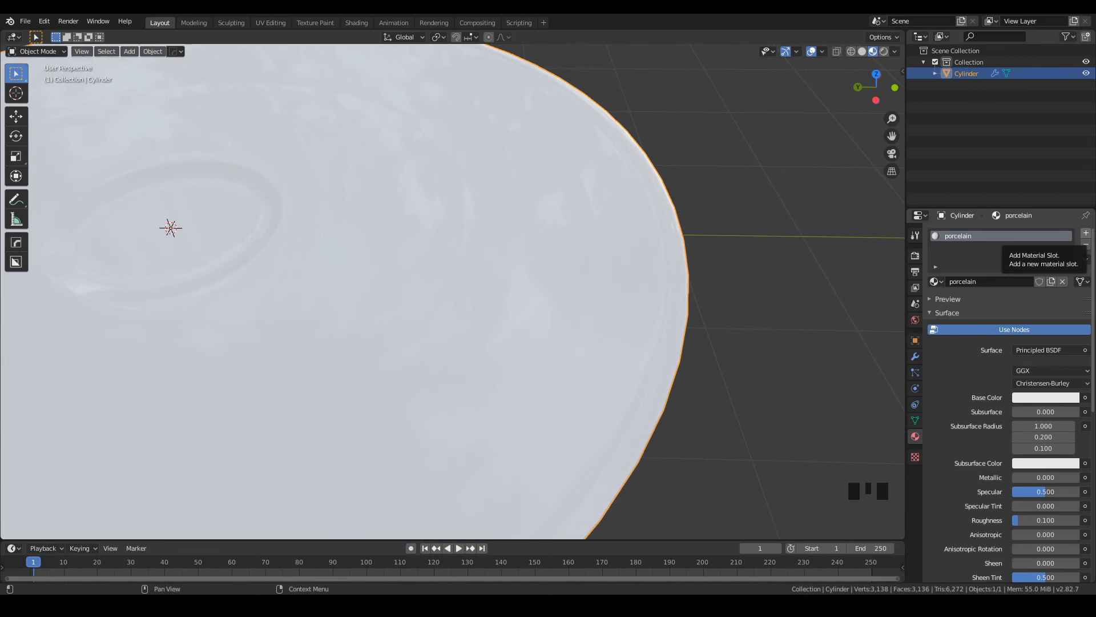
pyautogui.click(1085, 233)
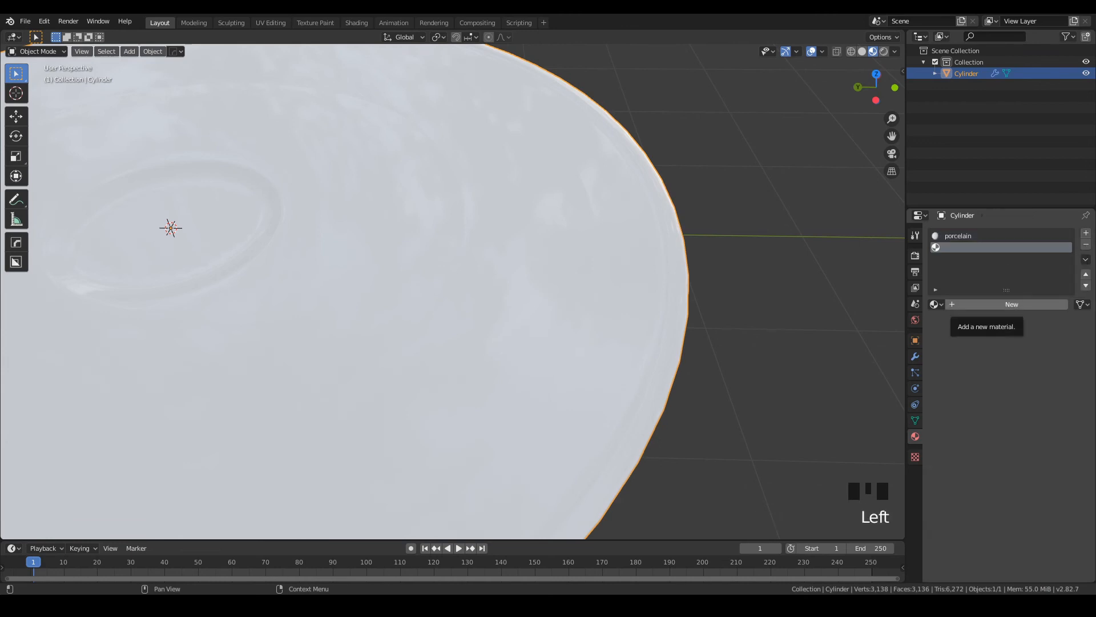
pyautogui.click(1012, 304)
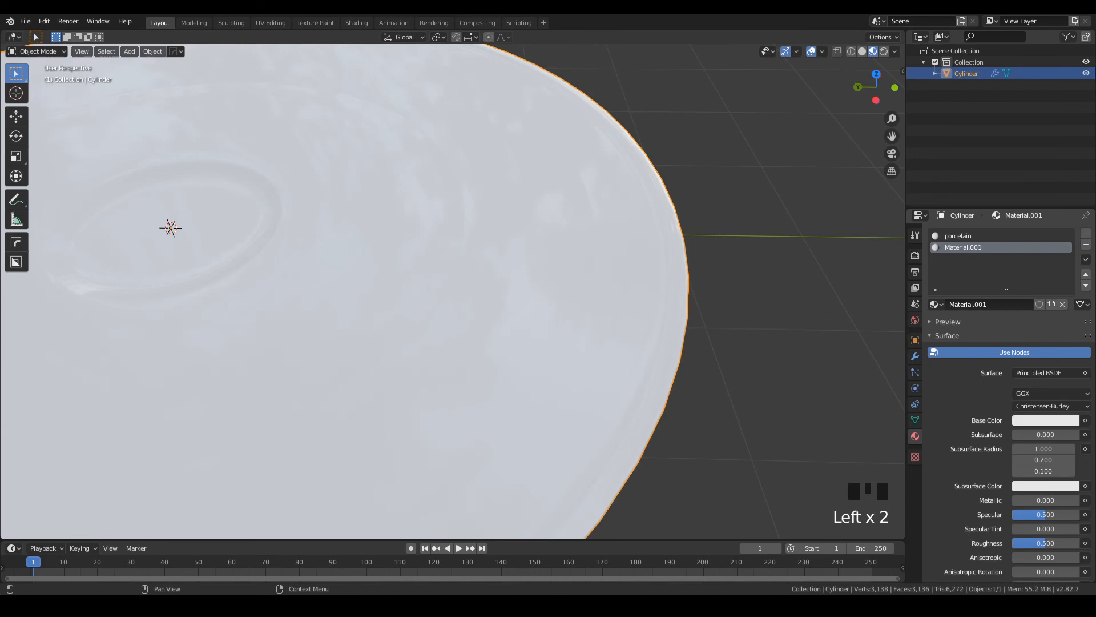
pyautogui.click(965, 246)
pyautogui.doubleClick(965, 247)
pyautogui.write('Gold')
pyautogui.press('Return')
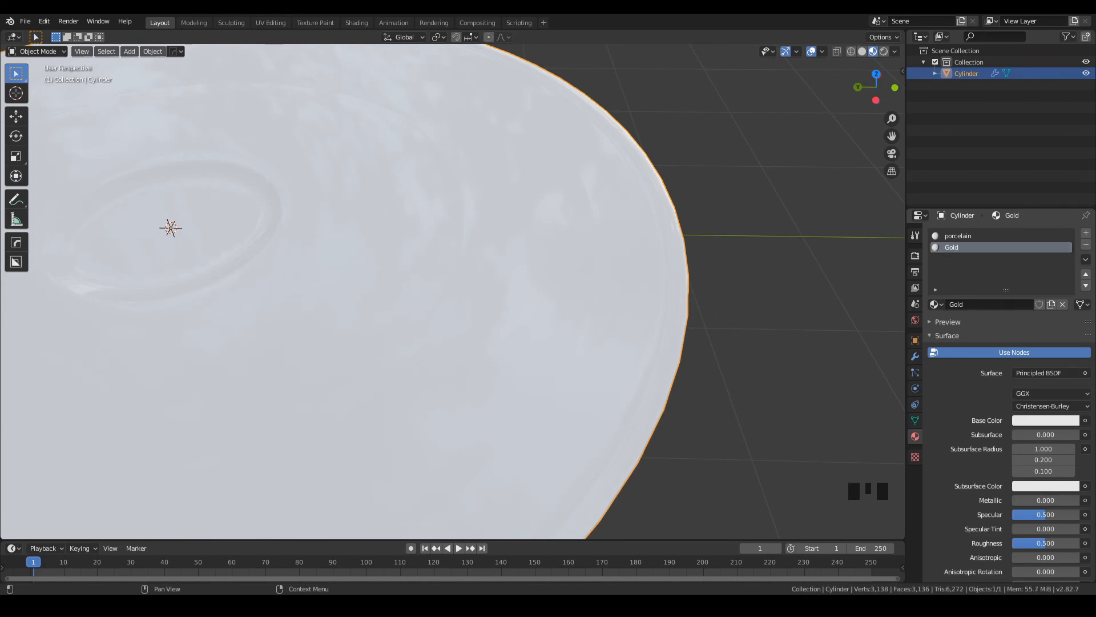
# Step: Give the Gold material an orange base color, Metallic 1.000 and Roughness 0.100
pyautogui.click(1045, 420)
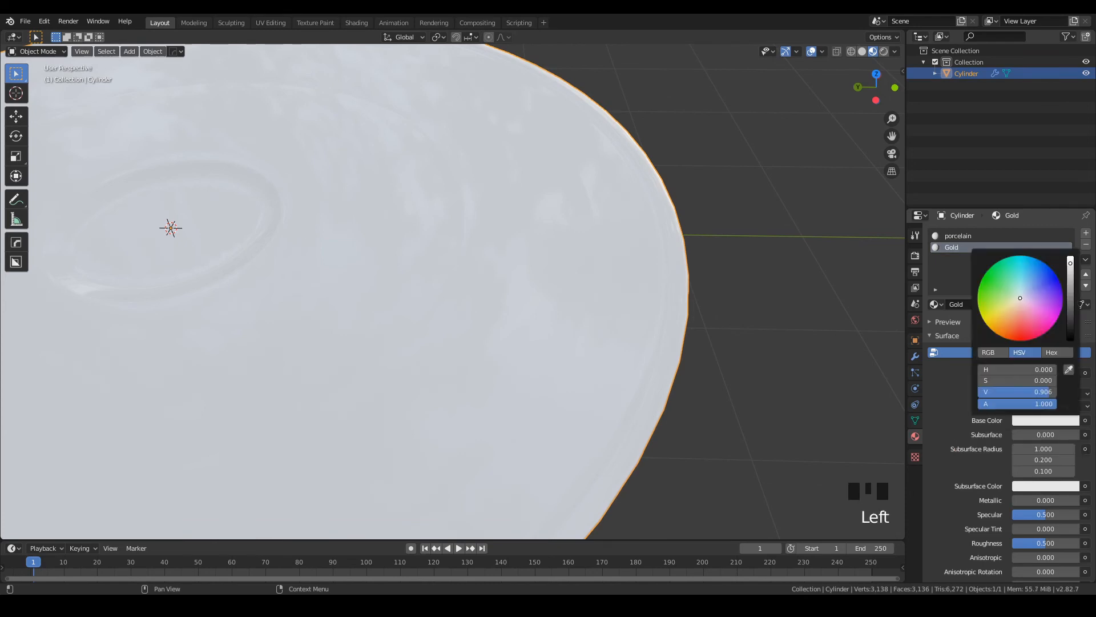
pyautogui.click(999, 334)
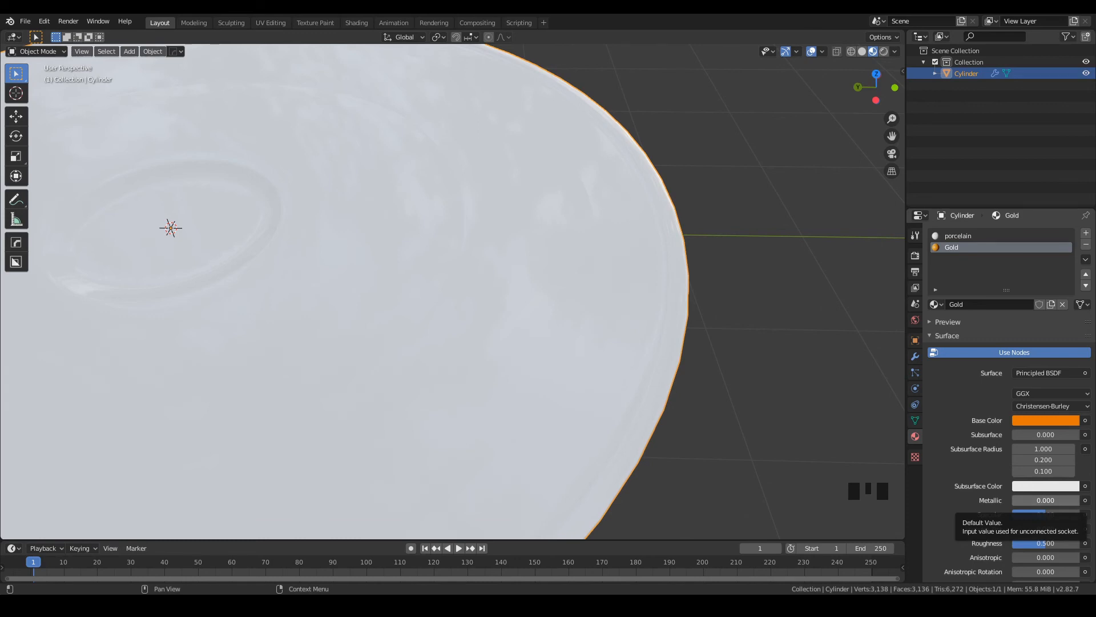
pyautogui.moveTo(1034, 500); pyautogui.dragTo(1085, 501)
pyautogui.scroll(-3, 1005, 400)
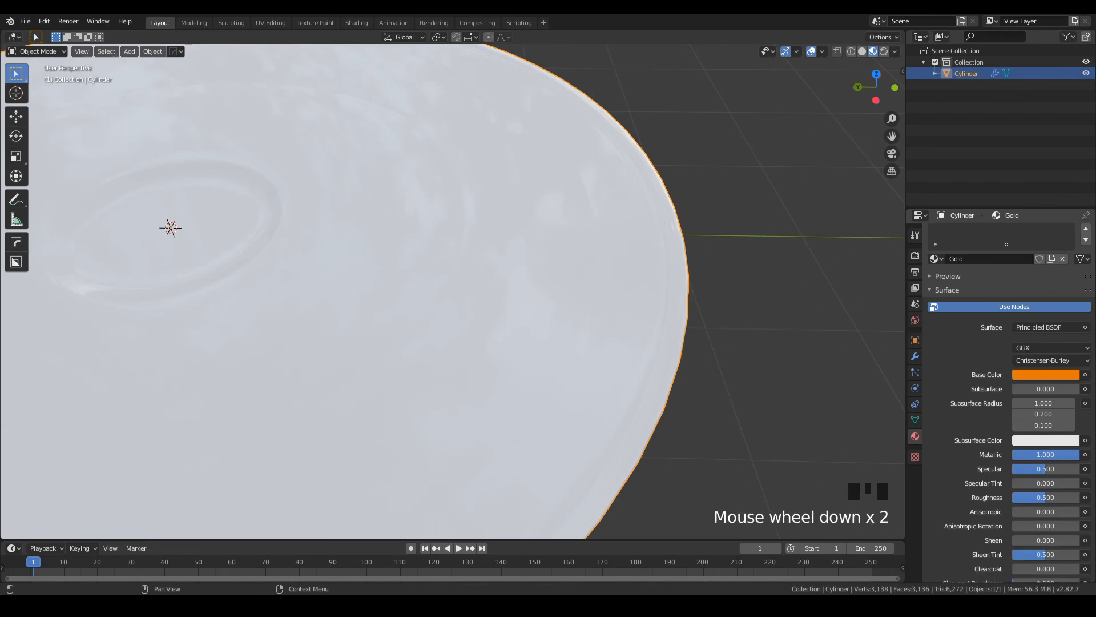
pyautogui.moveTo(1045, 474); pyautogui.dragTo(1020, 475)
# Step: Enter Edit Mode with face selection and select one face in the narrow ring on top of the dish's rim
pyautogui.scroll(-2, 451, 286)
pyautogui.moveTo(451, 286)
pyautogui.mouseDown(button='middle')
pyautogui.moveTo(451, 263)
pyautogui.moveTo(468, 285)
pyautogui.mouseUp(button='middle')
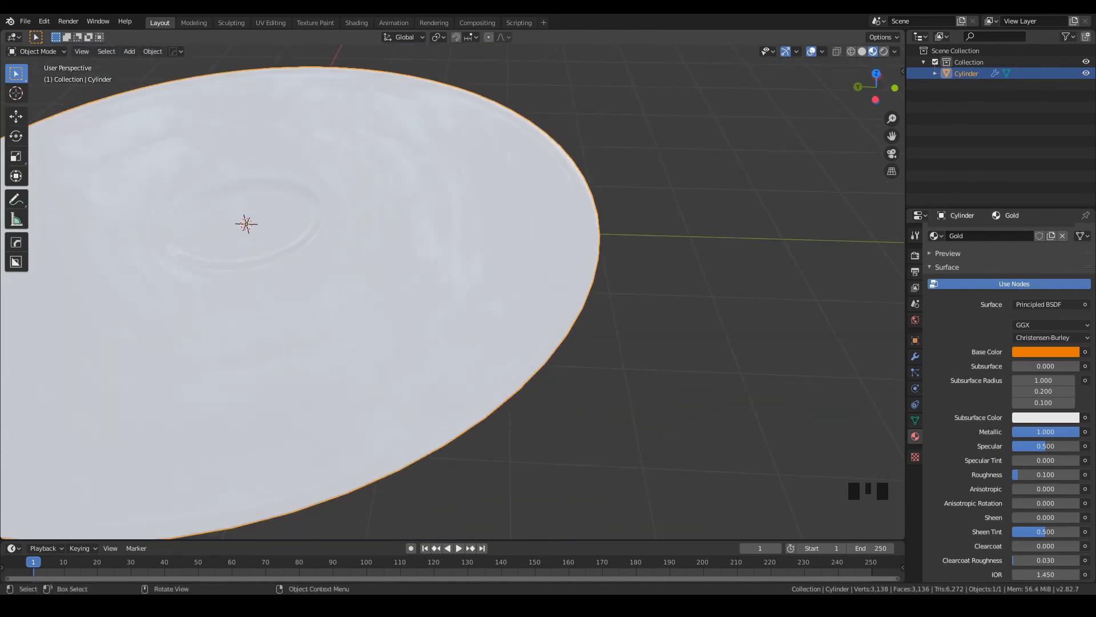
pyautogui.moveTo(451, 285); pyautogui.dragTo(451, 288, button='middle')
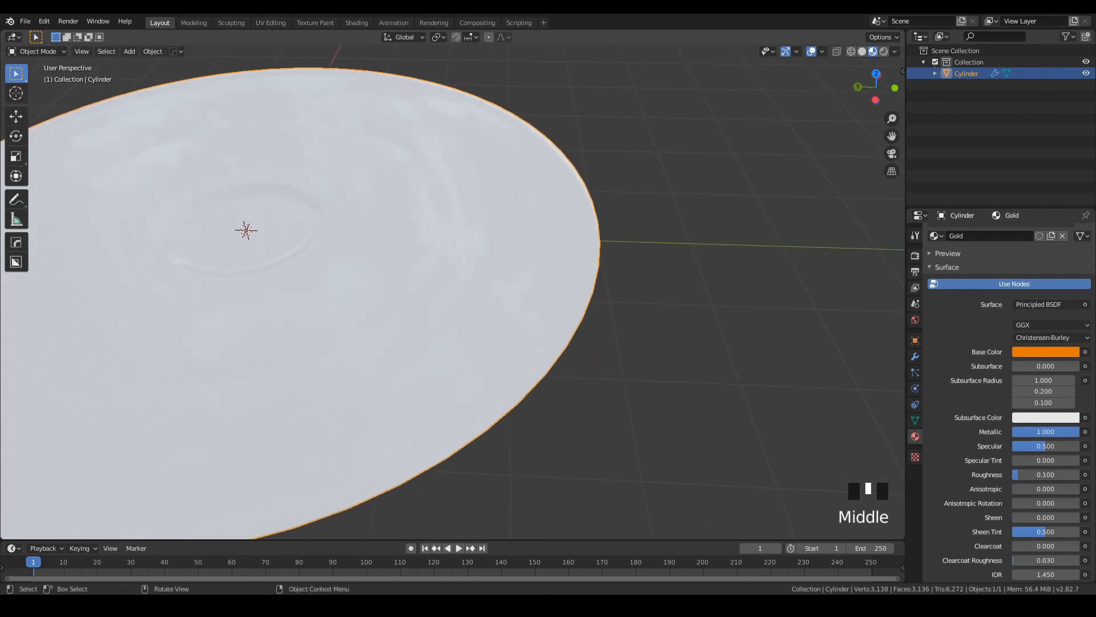
pyautogui.press('Tab')
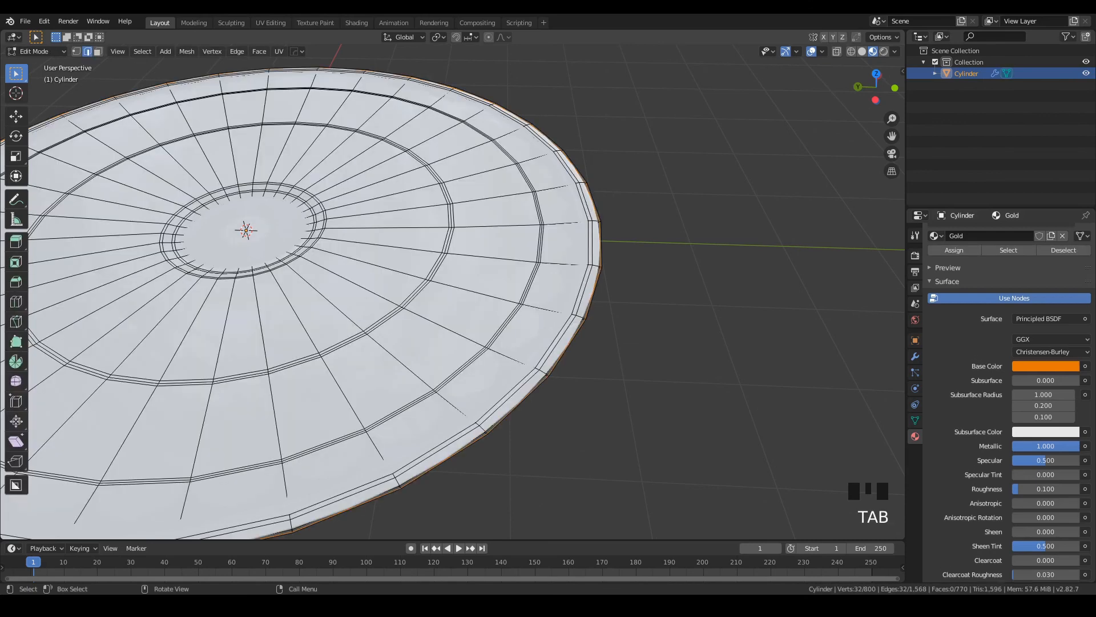
pyautogui.scroll(2, 452, 291)
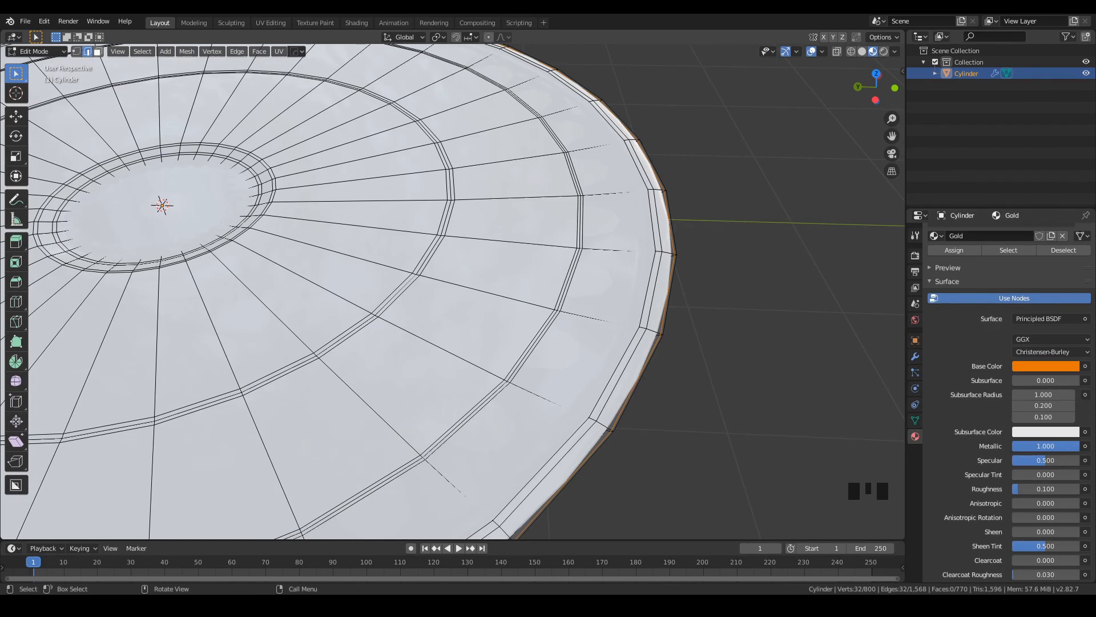
pyautogui.click(98, 51)
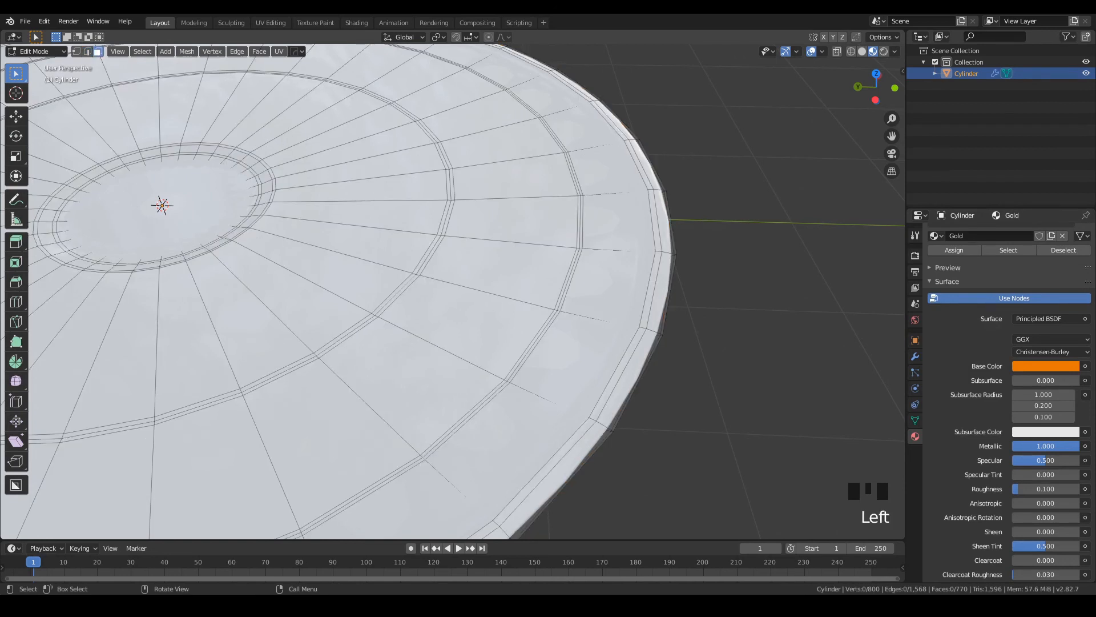
pyautogui.click(652, 290)
# Step: Extend the selection from the chosen rim face partway around the narrow top ring using shortest-path picks
pyautogui.scroll(-3, 652, 290)
pyautogui.keyDown('shift'); pyautogui.moveTo(652, 290); pyautogui.dragTo(759, 254, button='middle'); pyautogui.keyUp('shift')
pyautogui.moveTo(759, 254)
pyautogui.mouseDown(button='middle')
pyautogui.moveTo(771, 258)
pyautogui.moveTo(750, 270)
pyautogui.mouseUp(button='middle')
pyautogui.keyDown('shift'); pyautogui.moveTo(749, 271); pyautogui.dragTo(818, 320, button='middle'); pyautogui.keyUp('shift')
pyautogui.moveTo(817, 320); pyautogui.dragTo(798, 341, button='middle')
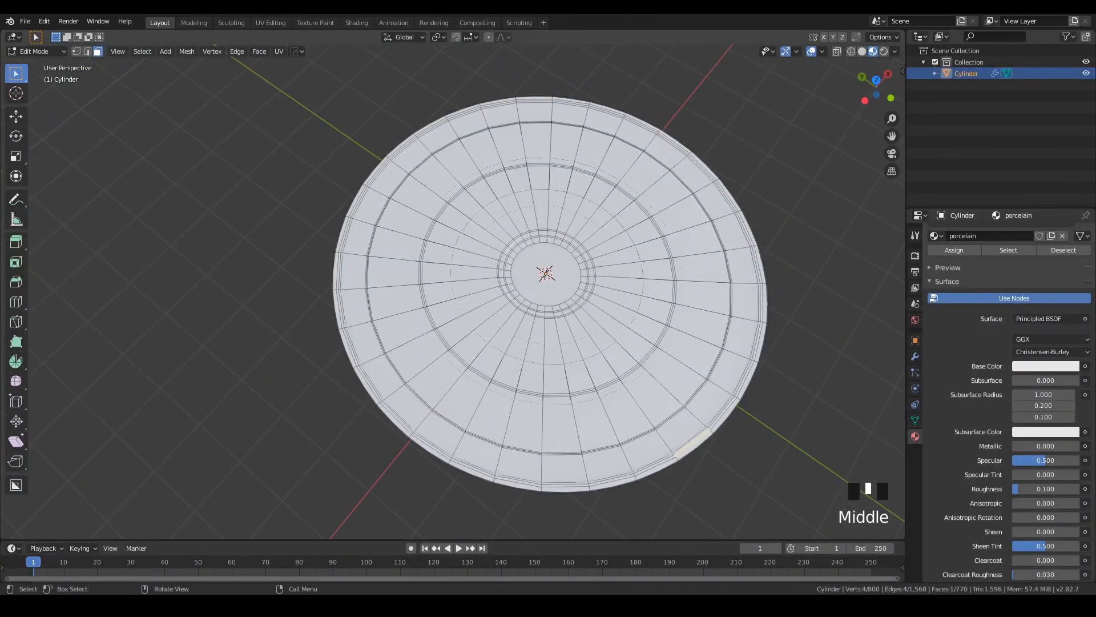
pyautogui.moveTo(798, 340); pyautogui.dragTo(786, 312, button='middle')
pyautogui.scroll(2, 800, 319)
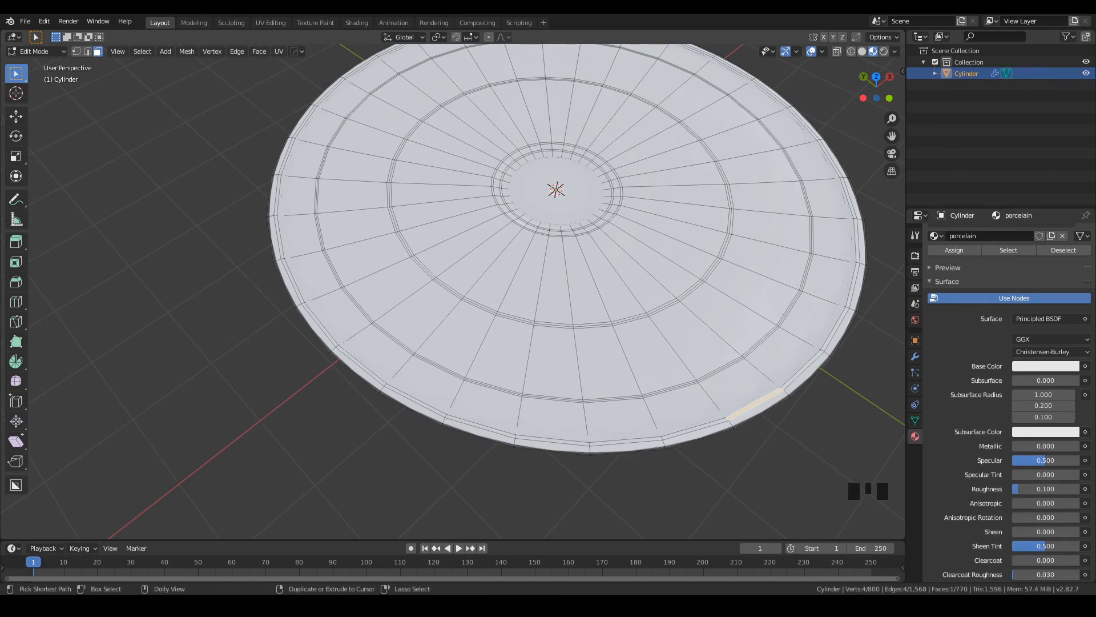
pyautogui.keyDown('ctrl'); pyautogui.keyDown('shift'); pyautogui.click(416, 401); pyautogui.keyUp('shift'); pyautogui.keyUp('ctrl')
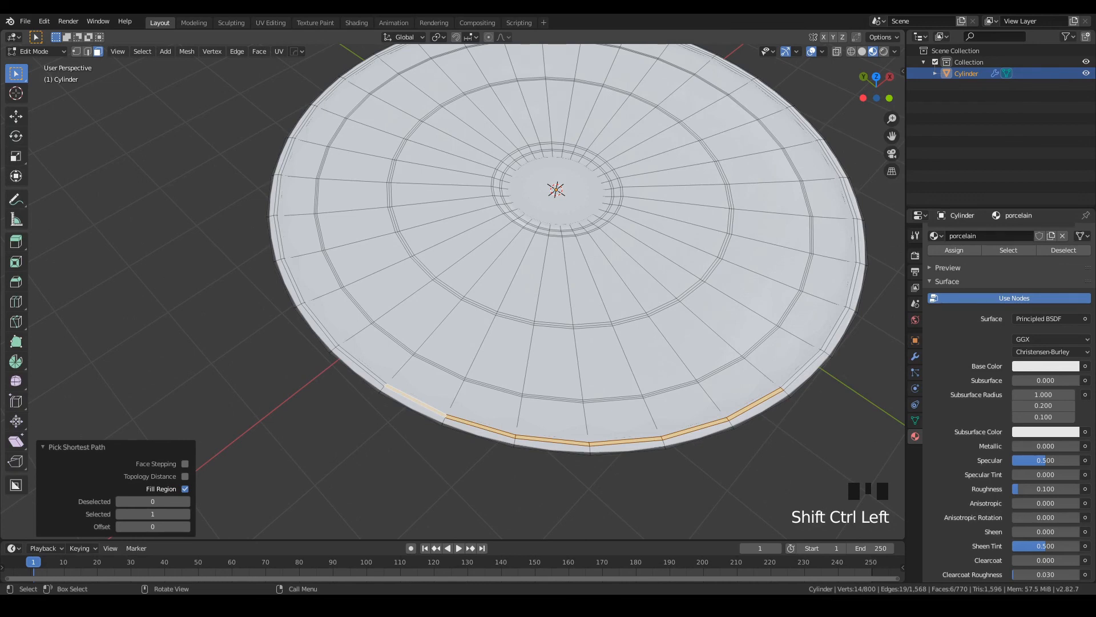
pyautogui.keyDown('ctrl'); pyautogui.keyDown('shift'); pyautogui.click(303, 121); pyautogui.keyUp('shift'); pyautogui.keyUp('ctrl')
# Step: Continue the shortest-path selection around the rest of the rim's top ring and onto the adjoining outer edge faces
pyautogui.keyDown('shift'); pyautogui.moveTo(514, 228); pyautogui.dragTo(394, 483, button='middle'); pyautogui.keyUp('shift')
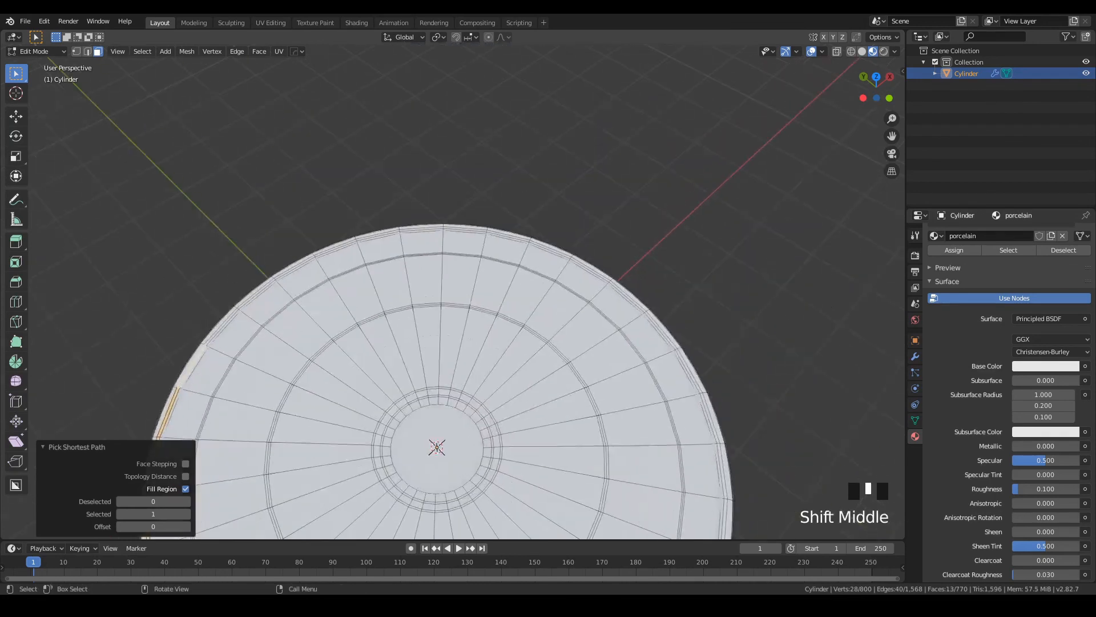
pyautogui.scroll(2, 394, 483)
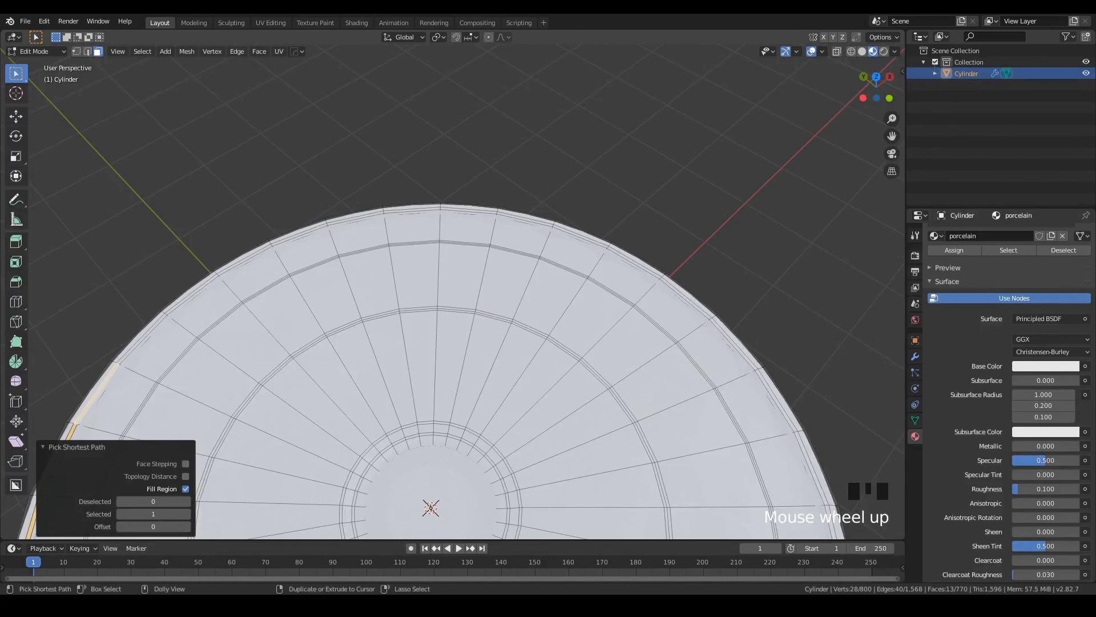
pyautogui.keyDown('ctrl'); pyautogui.keyDown('shift'); pyautogui.click(197, 289); pyautogui.keyUp('shift'); pyautogui.keyUp('ctrl')
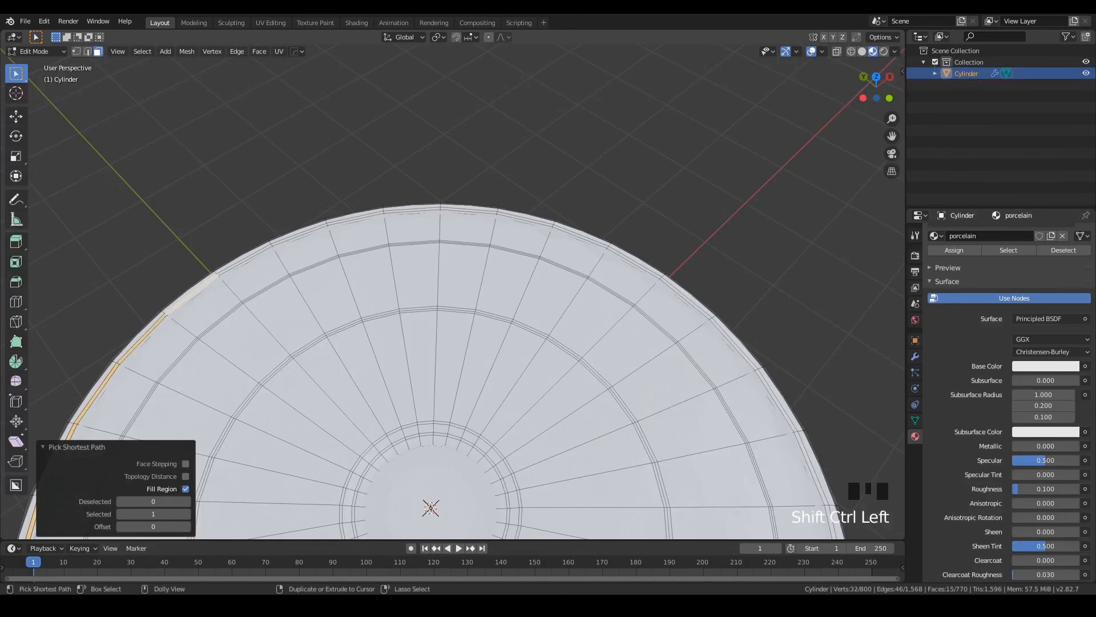
pyautogui.keyDown('ctrl'); pyautogui.keyDown('shift'); pyautogui.click(411, 208); pyautogui.keyUp('shift'); pyautogui.keyUp('ctrl')
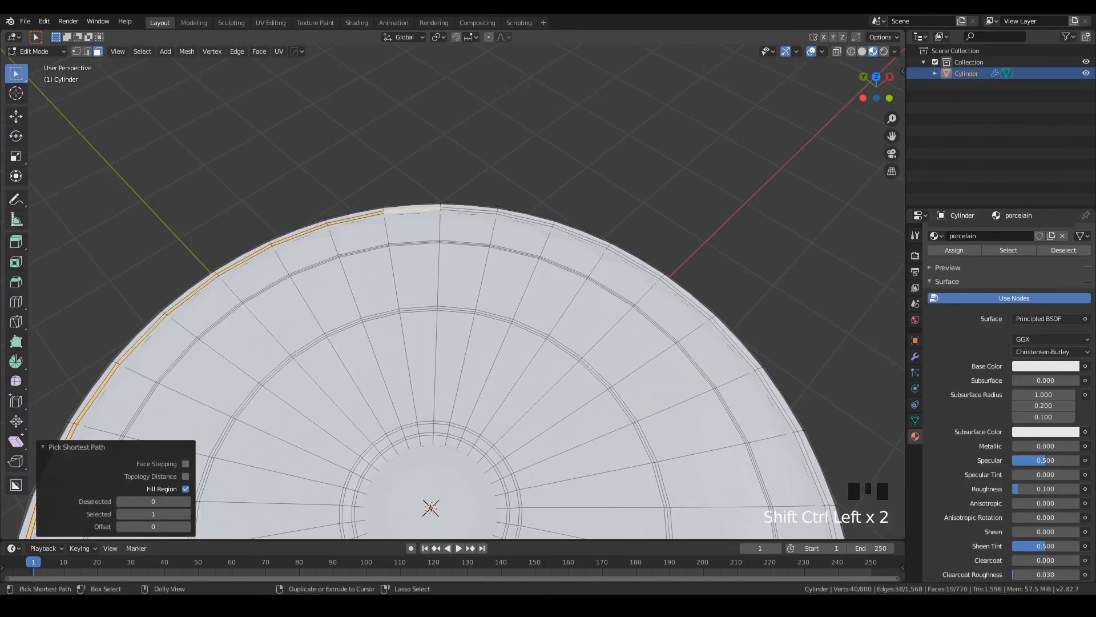
pyautogui.keyDown('ctrl'); pyautogui.keyDown('shift'); pyautogui.click(737, 339); pyautogui.keyUp('shift'); pyautogui.keyUp('ctrl')
pyautogui.keyDown('shift'); pyautogui.moveTo(737, 339); pyautogui.dragTo(561, 64, button='middle'); pyautogui.keyUp('shift')
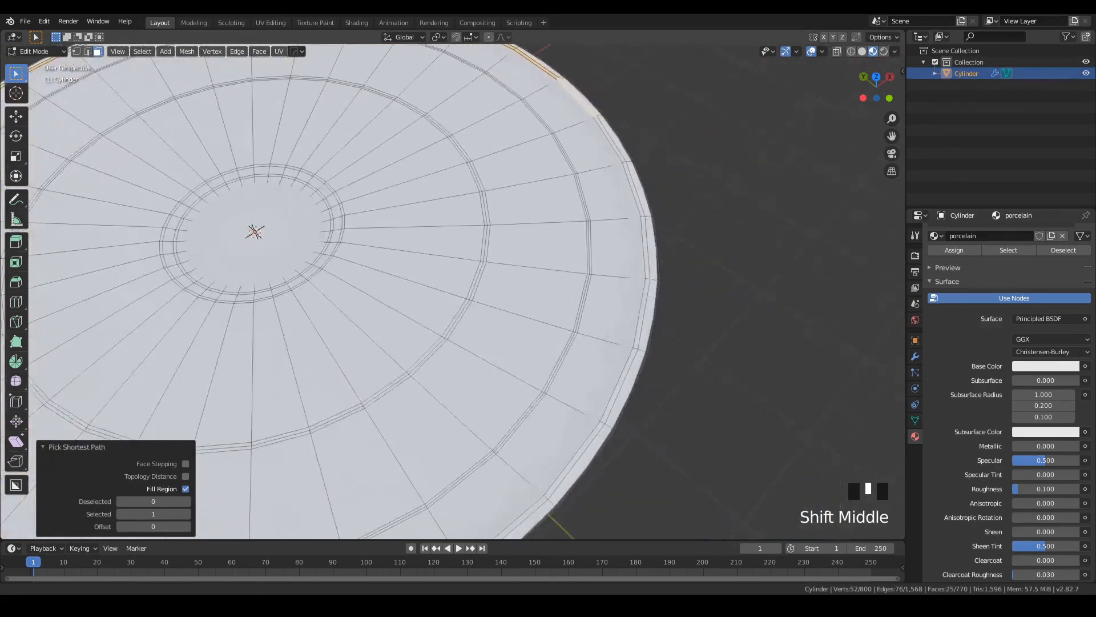
pyautogui.keyDown('shift'); pyautogui.moveTo(605, 148); pyautogui.dragTo(630, 64, button='middle'); pyautogui.keyUp('shift')
pyautogui.keyDown('ctrl'); pyautogui.keyDown('shift'); pyautogui.click(636, 63); pyautogui.keyUp('shift'); pyautogui.keyUp('ctrl')
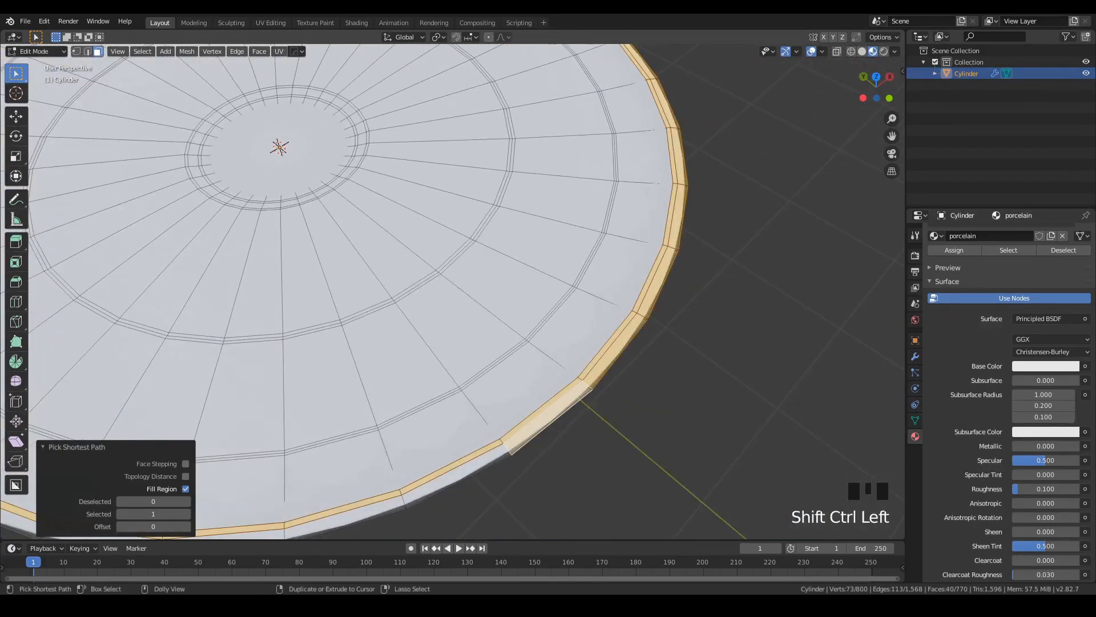
# Step: Extend the shortest-path selection around the rim's outer edge until that ring is fully selected, and check the rim from the side
pyautogui.scroll(-2, 549, 417)
pyautogui.moveTo(550, 416); pyautogui.dragTo(460, 381, button='middle')
pyautogui.keyDown('shift'); pyautogui.moveTo(460, 381); pyautogui.dragTo(628, 494, button='middle'); pyautogui.keyUp('shift')
pyautogui.moveTo(628, 494); pyautogui.dragTo(717, 495, button='middle')
pyautogui.scroll(2, 633, 488)
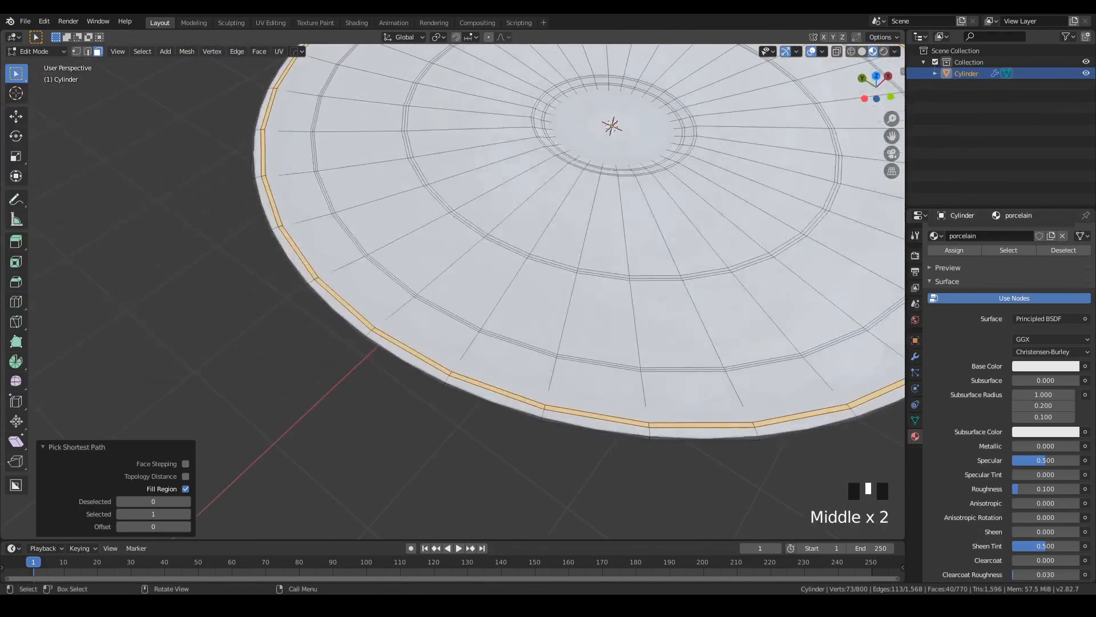
pyautogui.keyDown('ctrl'); pyautogui.keyDown('shift'); pyautogui.click(341, 309); pyautogui.keyUp('shift'); pyautogui.keyUp('ctrl')
pyautogui.moveTo(342, 309); pyautogui.dragTo(542, 337, button='middle')
pyautogui.keyDown('ctrl'); pyautogui.keyDown('shift'); pyautogui.click(386, 395); pyautogui.keyUp('shift'); pyautogui.keyUp('ctrl')
pyautogui.moveTo(386, 395); pyautogui.dragTo(530, 280, button='middle')
pyautogui.keyDown('ctrl'); pyautogui.keyDown('shift'); pyautogui.click(514, 356); pyautogui.keyUp('shift'); pyautogui.keyUp('ctrl')
pyautogui.keyDown('shift'); pyautogui.moveTo(529, 280); pyautogui.dragTo(496, 486, button='middle'); pyautogui.keyUp('shift')
pyautogui.scroll(2, 486, 362)
pyautogui.scroll(2, 464, 382)
pyautogui.moveTo(497, 486)
pyautogui.mouseDown(button='middle')
pyautogui.moveTo(494, 503)
pyautogui.moveTo(498, 486)
pyautogui.mouseUp(button='middle')
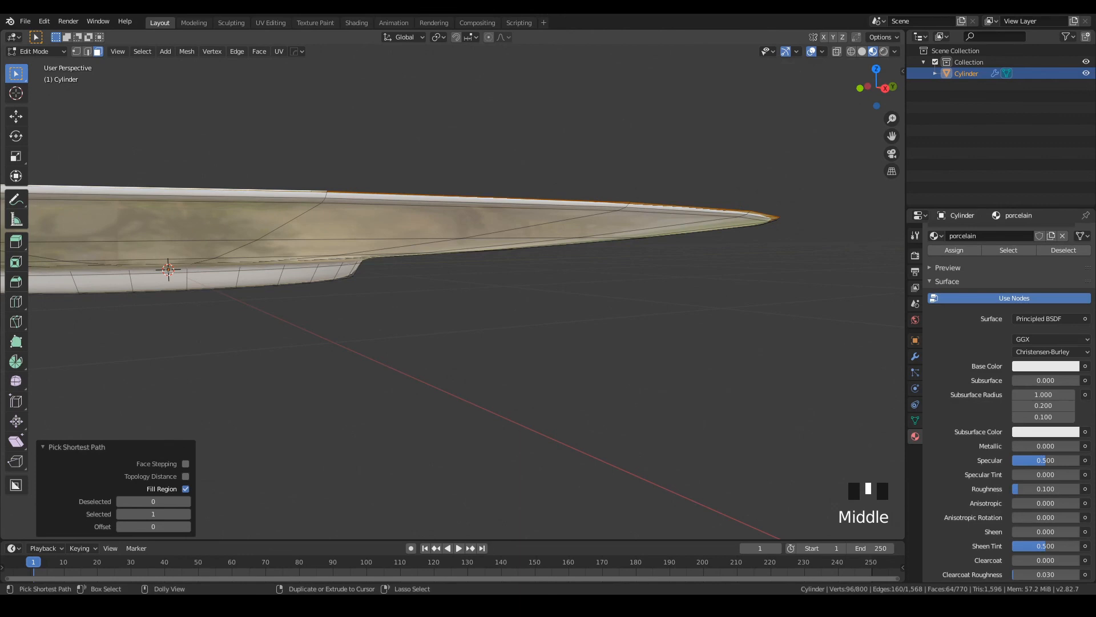
# Step: Extend the shortest-path face selection partway around the narrow ring just beneath the dish's rim edge
pyautogui.keyDown('ctrl'); pyautogui.keyDown('shift'); pyautogui.click(423, 199); pyautogui.keyUp('shift'); pyautogui.keyUp('ctrl')
pyautogui.moveTo(423, 199); pyautogui.dragTo(243, 252, button='middle')
pyautogui.keyDown('ctrl'); pyautogui.keyDown('shift'); pyautogui.click(439, 217); pyautogui.keyUp('shift'); pyautogui.keyUp('ctrl')
pyautogui.keyDown('shift'); pyautogui.moveTo(243, 251); pyautogui.dragTo(143, 354, button='middle'); pyautogui.keyUp('shift')
pyautogui.moveTo(143, 354); pyautogui.dragTo(236, 302, button='middle')
pyautogui.scroll(3, 228, 297)
pyautogui.moveTo(434, 302); pyautogui.dragTo(98, 314, button='middle')
pyautogui.keyDown('shift'); pyautogui.moveTo(491, 317); pyautogui.dragTo(311, 339, button='middle'); pyautogui.keyUp('shift')
pyautogui.scroll(2, 465, 303)
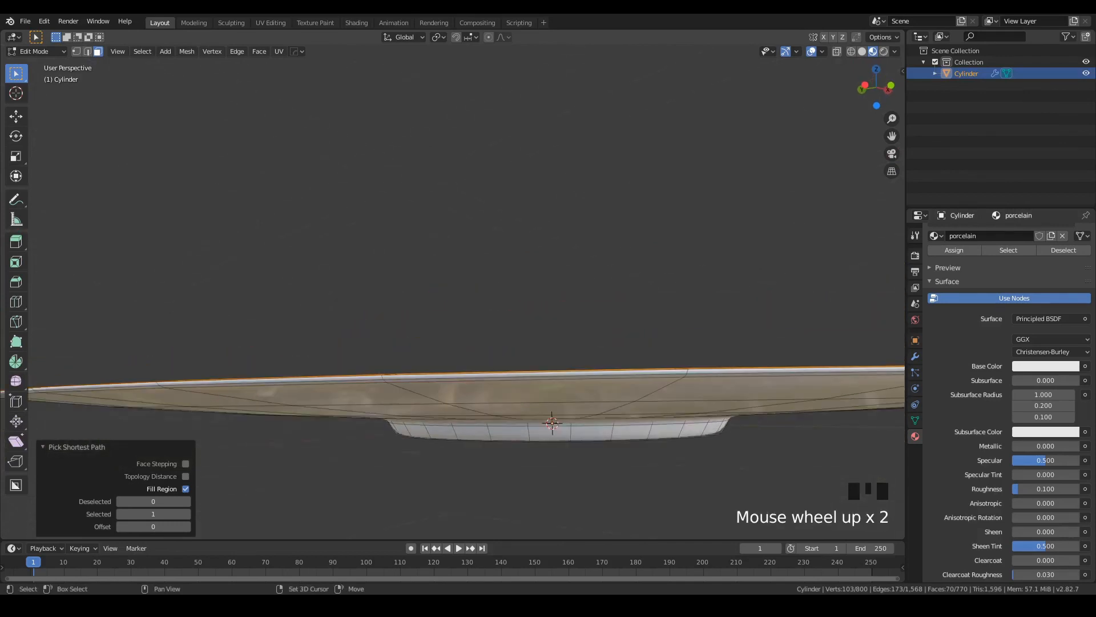
# Step: Continue the shortest-path selection along the rim's lower ring around the next side of the dish
pyautogui.keyDown('ctrl'); pyautogui.keyDown('shift'); pyautogui.click(535, 373); pyautogui.keyUp('shift'); pyautogui.keyUp('ctrl')
pyautogui.moveTo(535, 365); pyautogui.dragTo(154, 371, button='middle')
pyautogui.scroll(-2, 493, 356)
pyautogui.scroll(3, 297, 417)
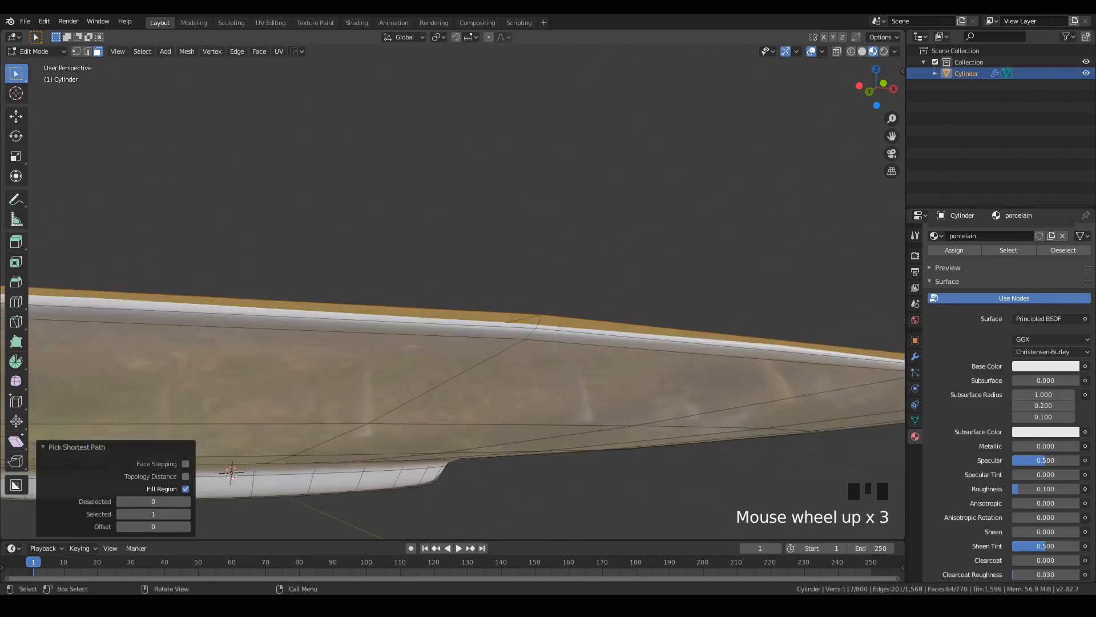
pyautogui.keyDown('ctrl'); pyautogui.keyDown('shift'); pyautogui.click(231, 471); pyautogui.keyUp('shift'); pyautogui.keyUp('ctrl')
pyautogui.scroll(-1, 577, 331)
pyautogui.keyDown('shift'); pyautogui.moveTo(576, 331); pyautogui.dragTo(339, 334, button='middle'); pyautogui.keyUp('shift')
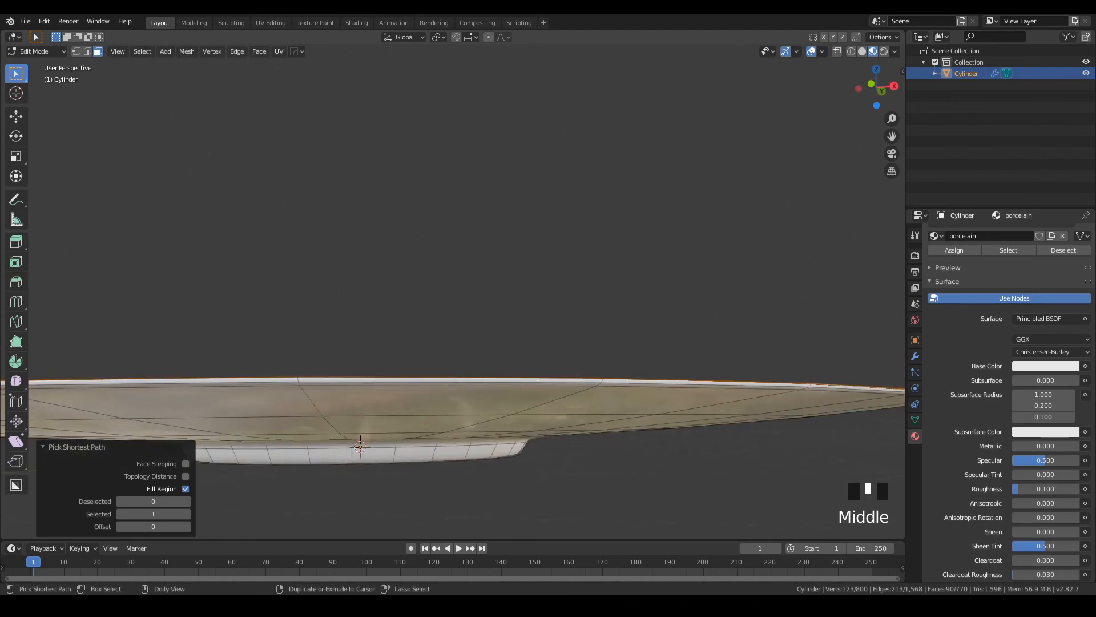
# Step: Undo the misplaced pick on the rim's lower ring and select its remaining faces to close the ring
pyautogui.keyDown('ctrl'); pyautogui.keyDown('shift'); pyautogui.click(701, 386); pyautogui.keyUp('shift'); pyautogui.keyUp('ctrl')
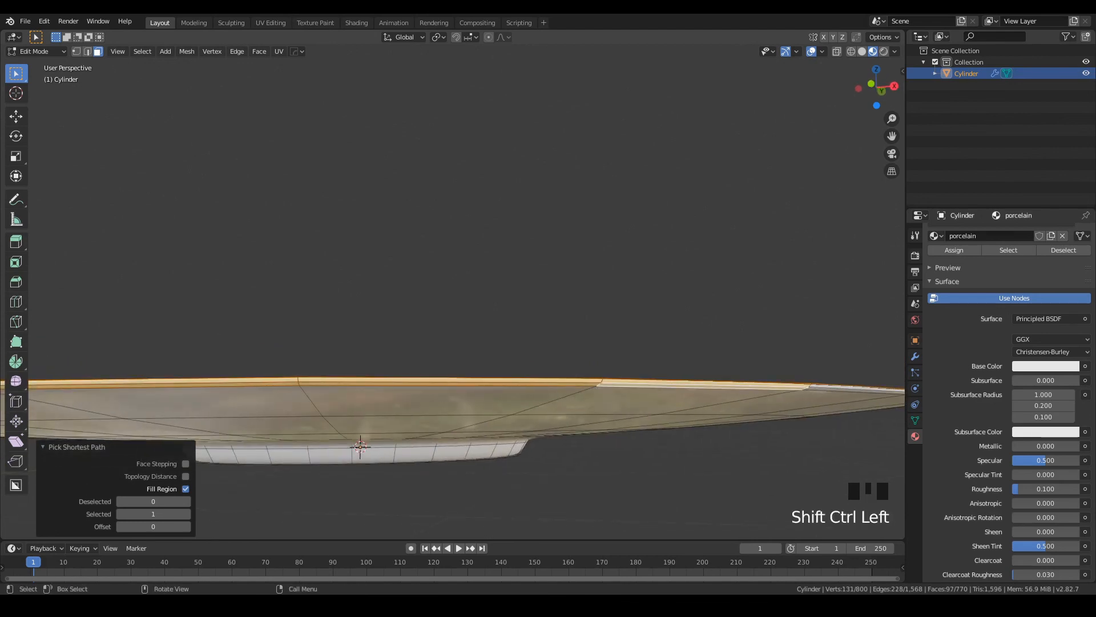
pyautogui.hotkey('ctrl', 'z')
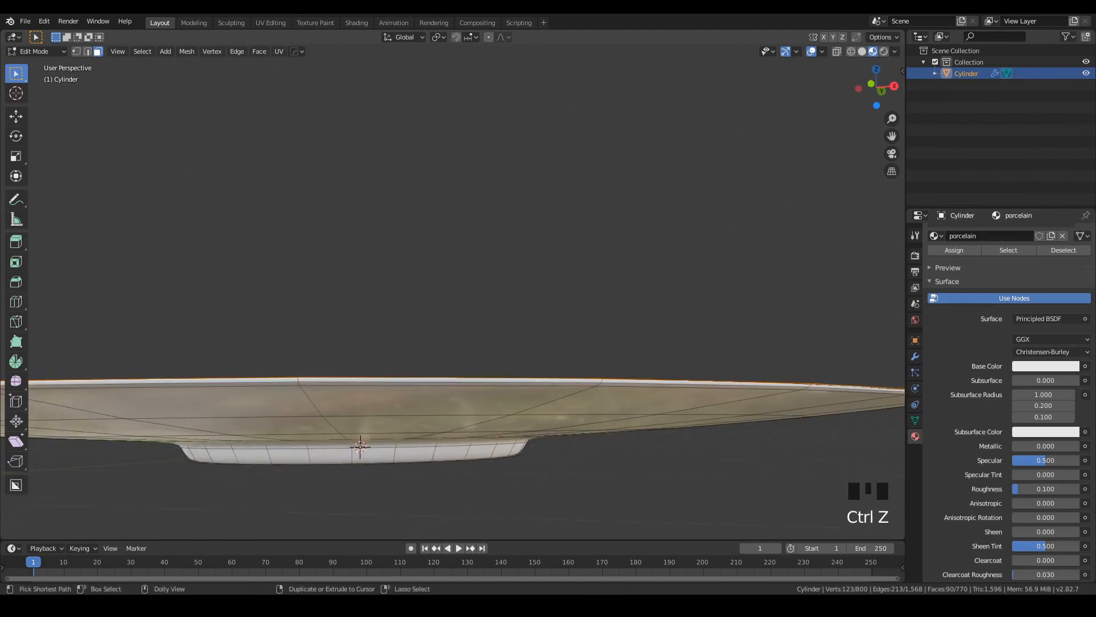
pyautogui.keyDown('ctrl'); pyautogui.keyDown('shift'); pyautogui.click(360, 447); pyautogui.keyUp('shift'); pyautogui.keyUp('ctrl')
pyautogui.keyDown('shift'); pyautogui.moveTo(360, 447); pyautogui.dragTo(476, 465, button='middle'); pyautogui.keyUp('shift')
pyautogui.keyDown('ctrl'); pyautogui.keyDown('shift'); pyautogui.click(563, 341); pyautogui.keyUp('shift'); pyautogui.keyUp('ctrl')
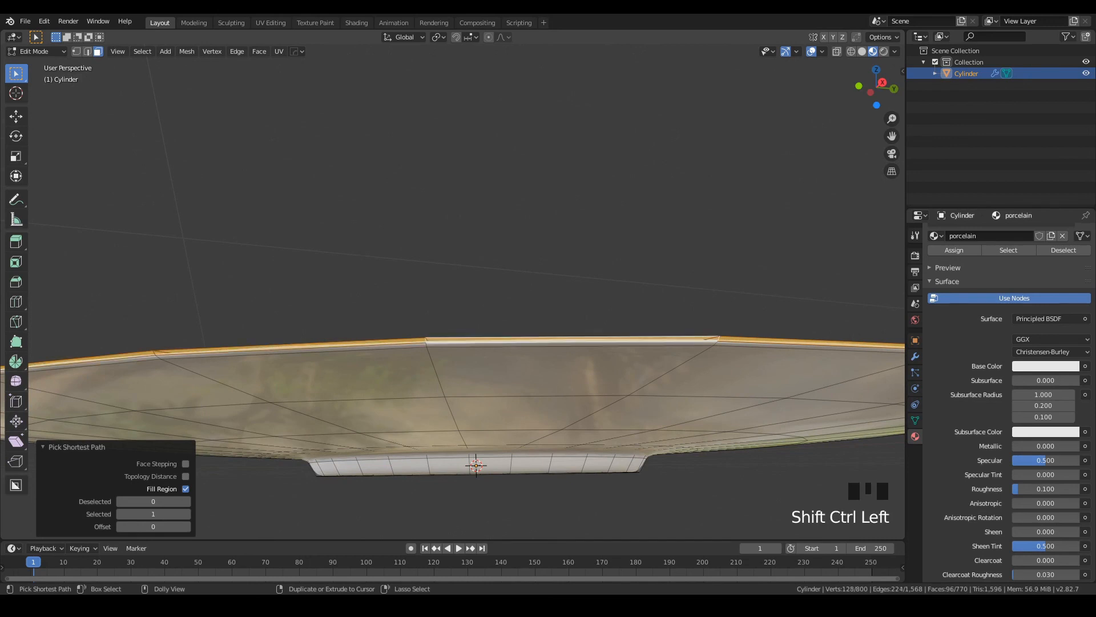
# Step: Assign the Gold material to the selected rim faces
pyautogui.scroll(-2, 562, 341)
pyautogui.moveTo(559, 343); pyautogui.dragTo(418, 340, button='middle')
pyautogui.scroll(-2, 470, 344)
pyautogui.keyDown('shift'); pyautogui.moveTo(417, 340); pyautogui.dragTo(85, 394, button='middle'); pyautogui.keyUp('shift')
pyautogui.scroll(-2, 321, 378)
pyautogui.scroll(-2, 154, 381)
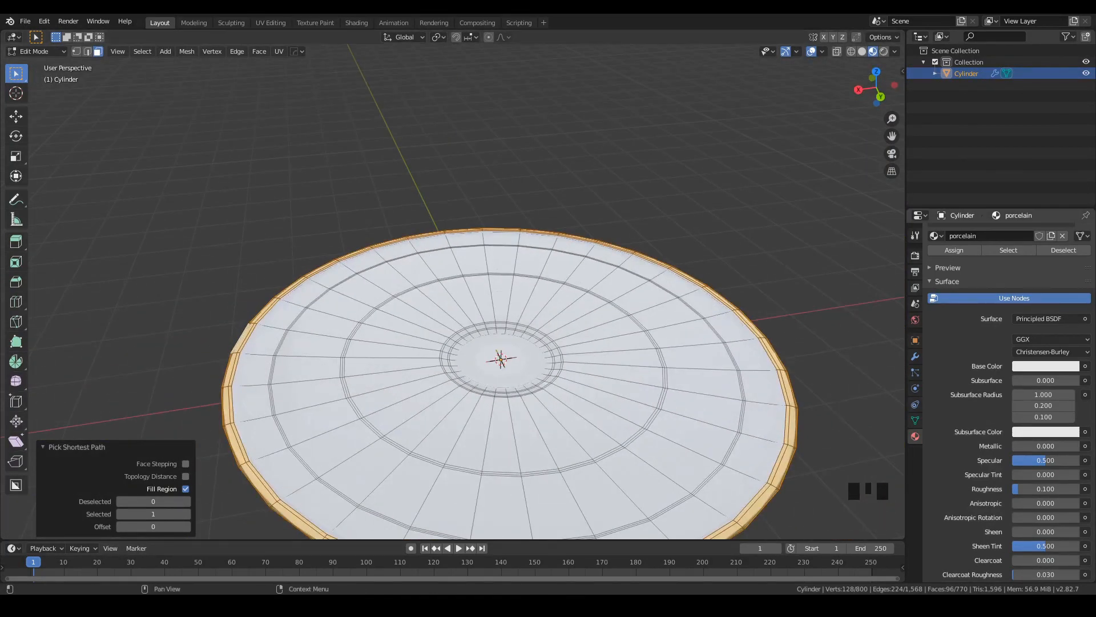
pyautogui.scroll(3, 1005, 400)
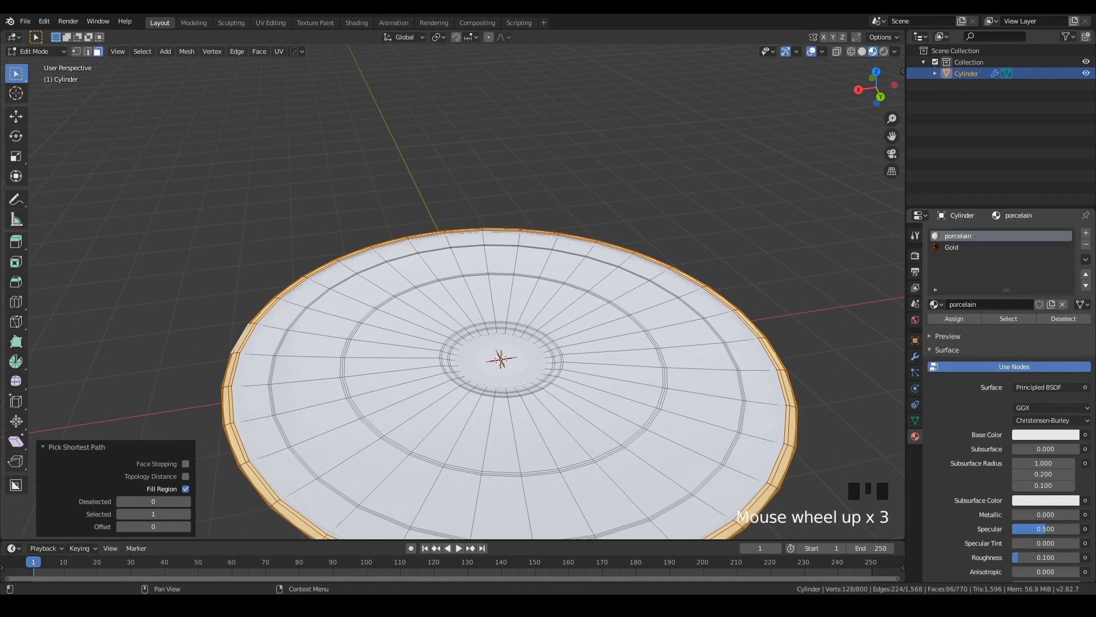
pyautogui.click(952, 247)
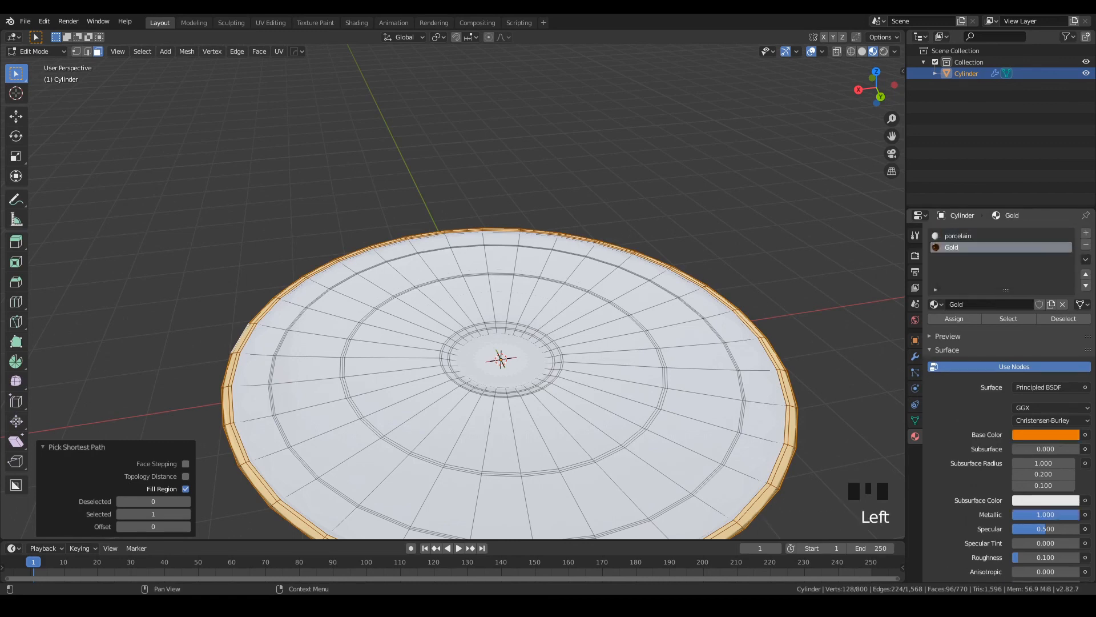
pyautogui.click(954, 318)
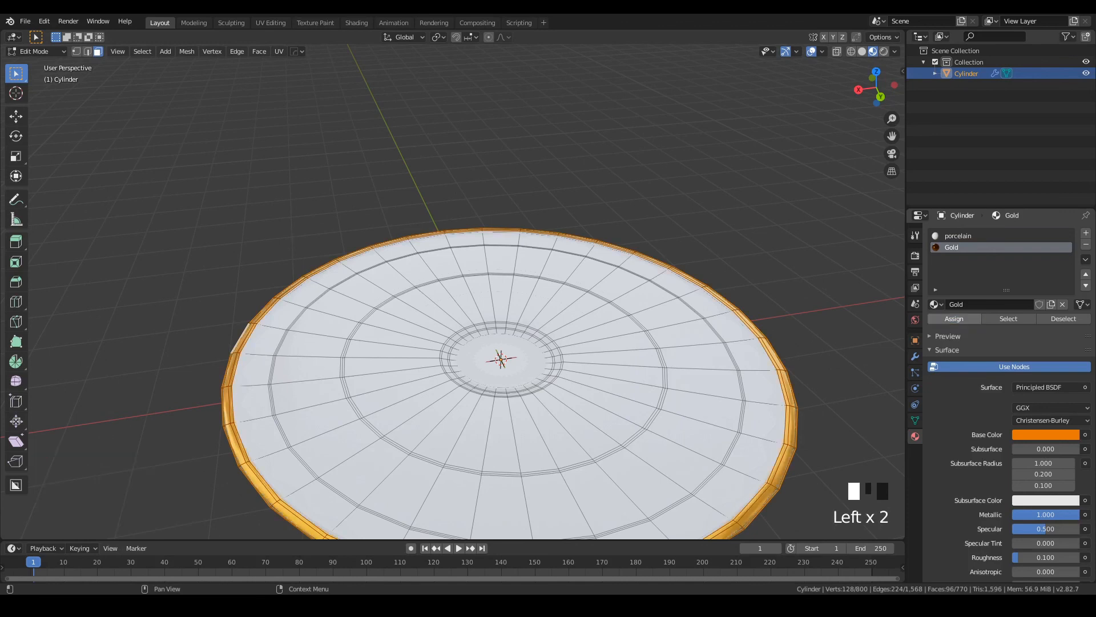
# Step: Return to Object Mode and save the file with the gold-rimmed dish
pyautogui.moveTo(531, 336); pyautogui.dragTo(383, 277, button='middle')
pyautogui.moveTo(382, 277); pyautogui.dragTo(617, 304, button='middle')
pyautogui.scroll(1, 428, 285)
pyautogui.press('Tab')
pyautogui.scroll(-3, 451, 285)
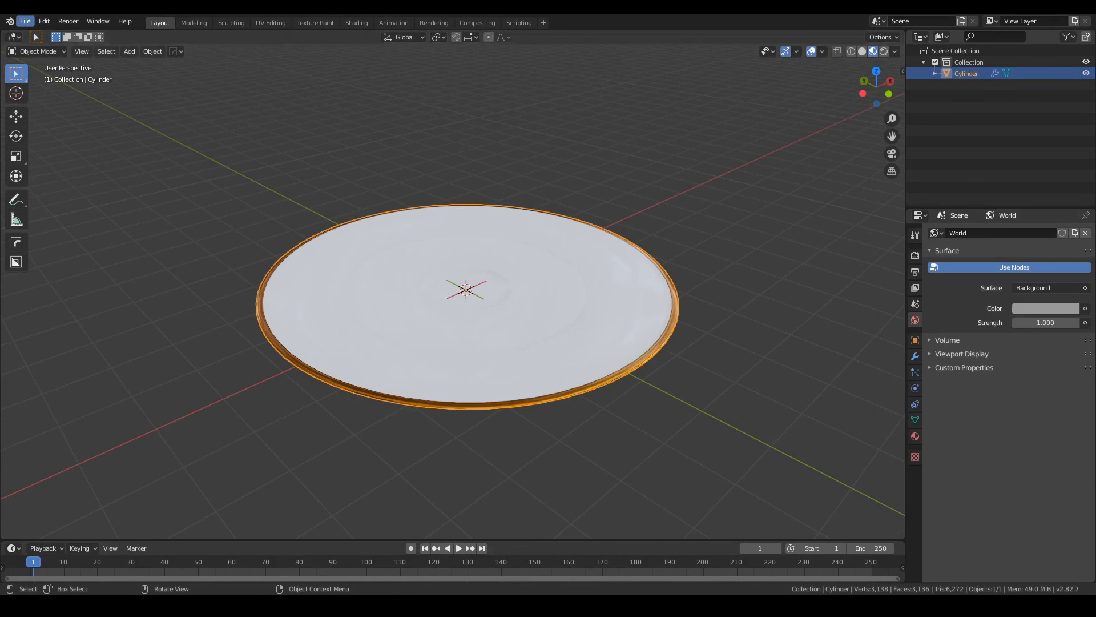
pyautogui.click(25, 21)
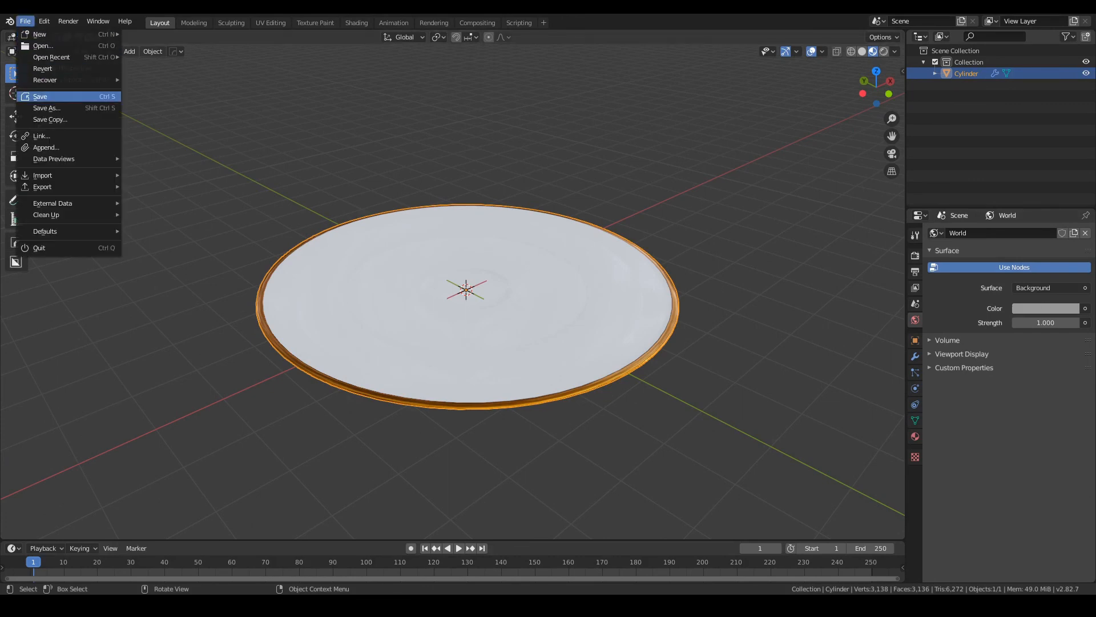
pyautogui.click(41, 96)
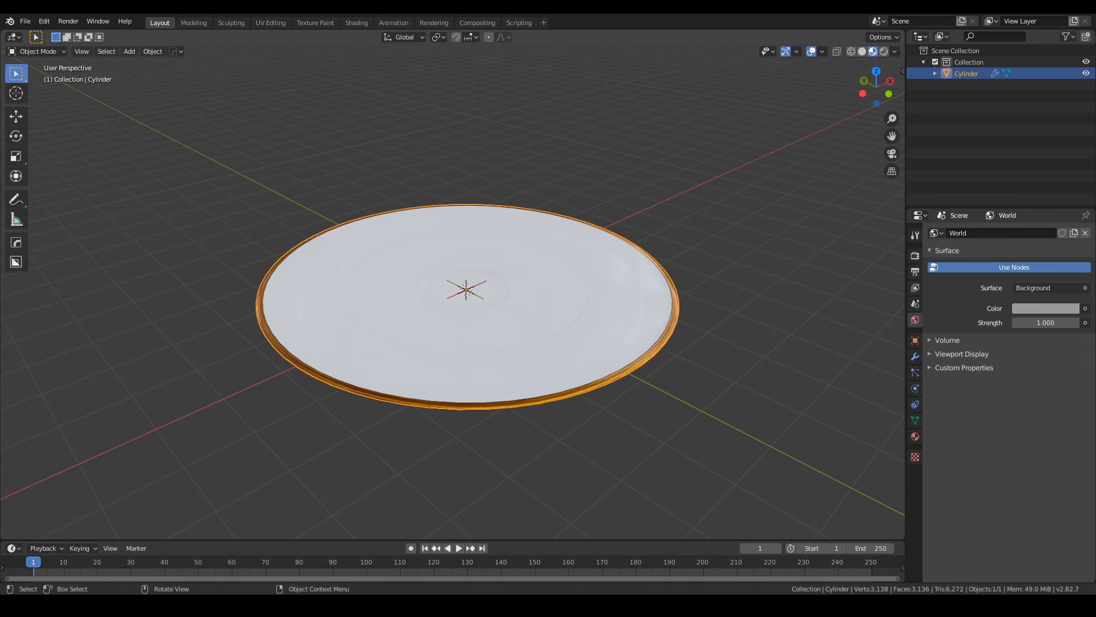
# Step: Examine the porcelain surface and gold rim of the dish from several angles and distances
pyautogui.moveTo(514, 297)
pyautogui.mouseDown(button='middle')
pyautogui.moveTo(422, 318)
pyautogui.moveTo(303, 308)
pyautogui.moveTo(300, 288)
pyautogui.moveTo(491, 308)
pyautogui.moveTo(486, 271)
pyautogui.moveTo(508, 268)
pyautogui.moveTo(488, 305)
pyautogui.moveTo(523, 306)
pyautogui.moveTo(523, 294)
pyautogui.mouseUp(button='middle')
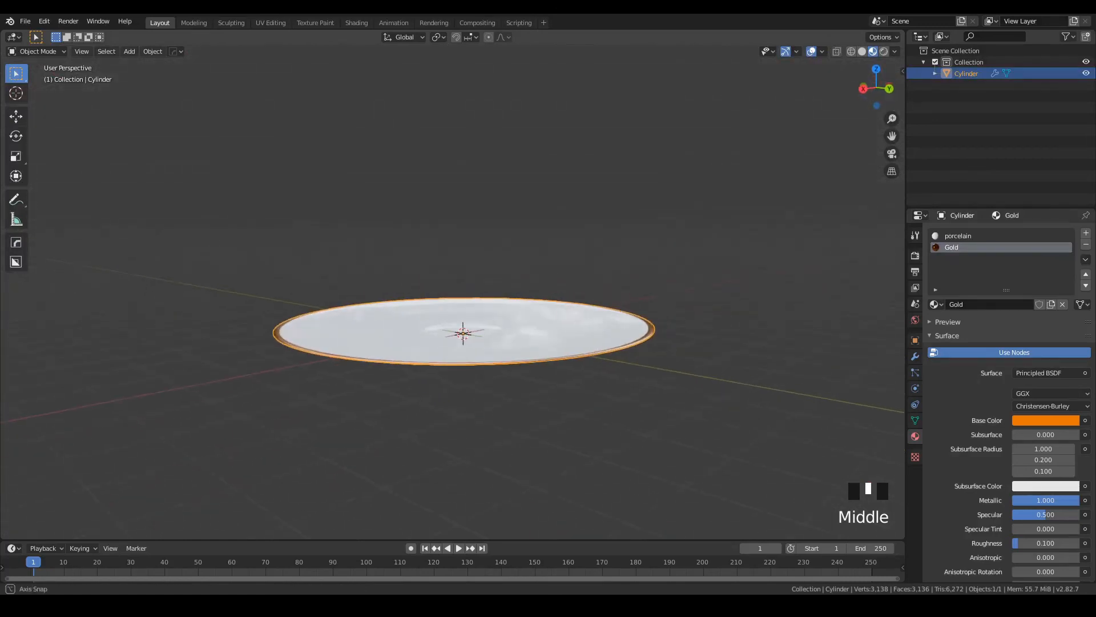
pyautogui.scroll(2, 508, 268)
pyautogui.scroll(-2, 522, 305)
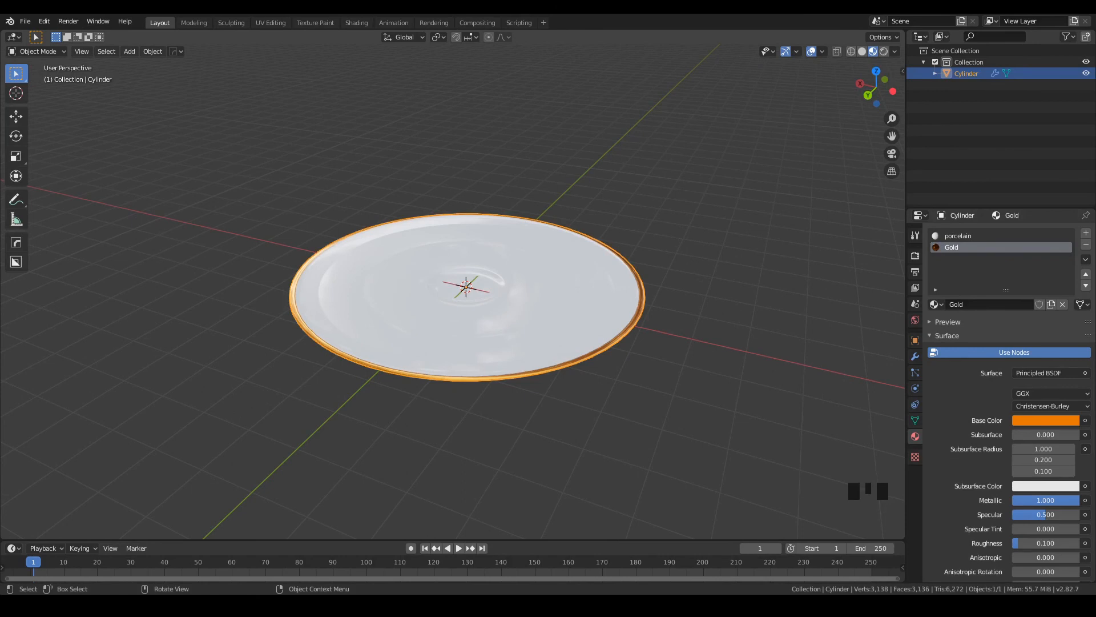
pyautogui.scroll(1, 471, 297)
pyautogui.moveTo(471, 296); pyautogui.dragTo(471, 314, button='middle')
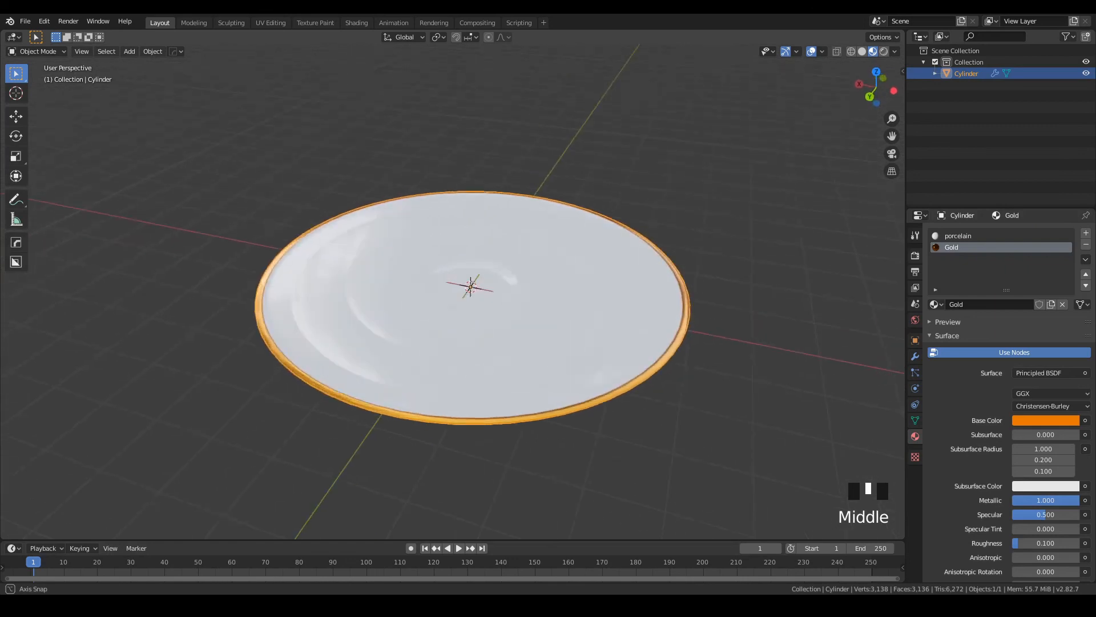
pyautogui.scroll(-1, 471, 297)
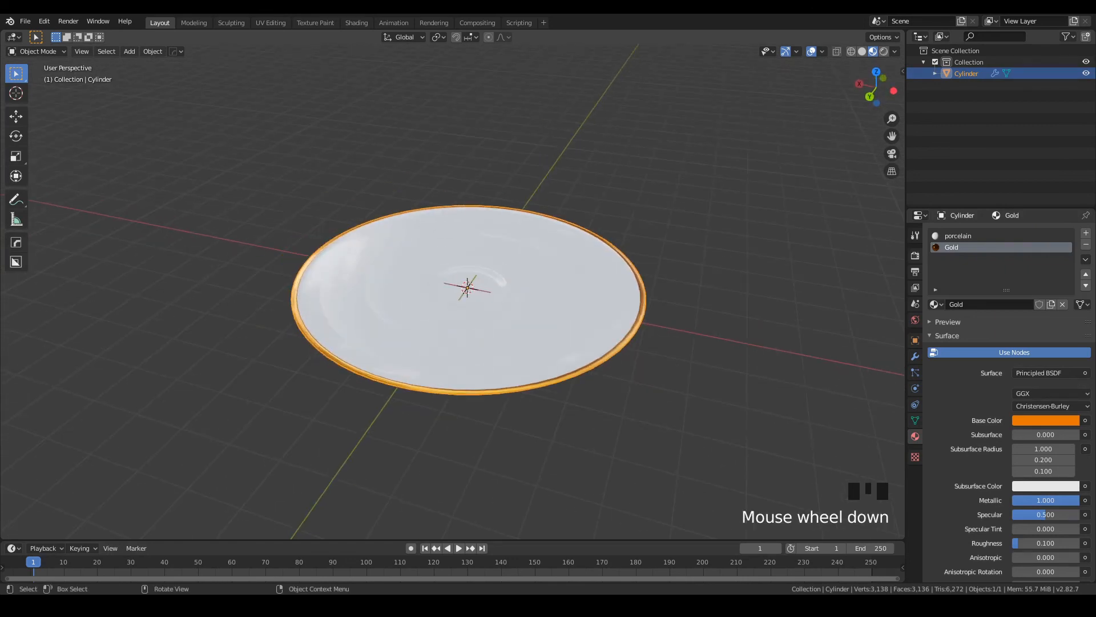